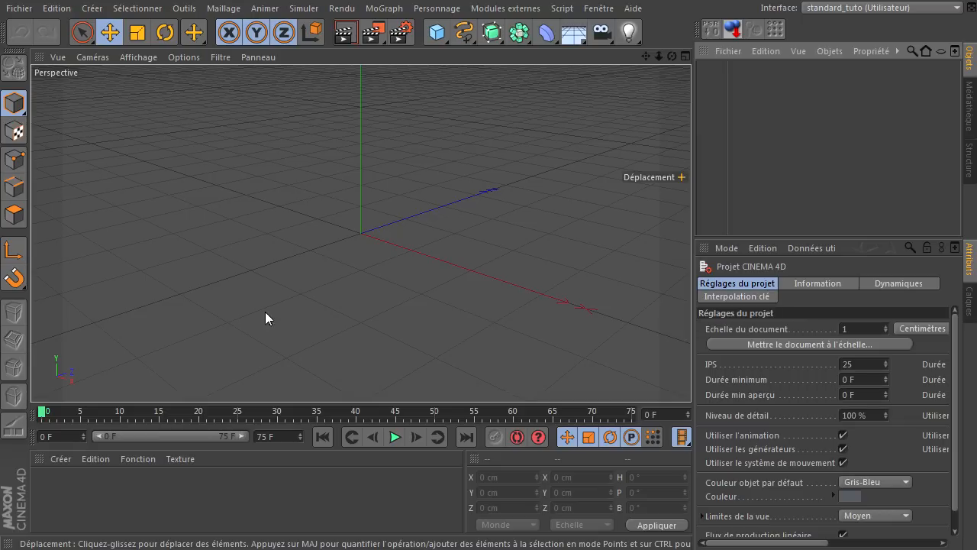
pyautogui.click(138, 9)
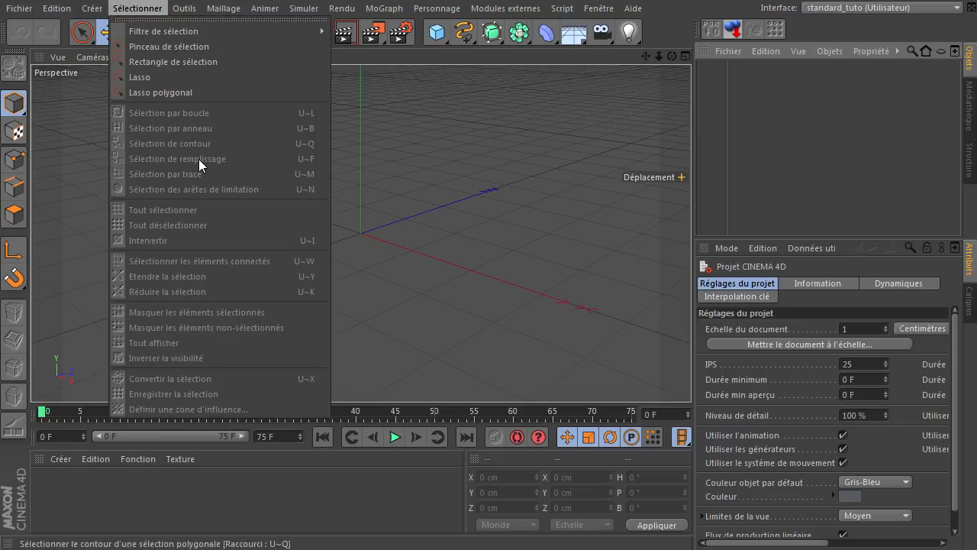
pyautogui.moveTo(177, 6)
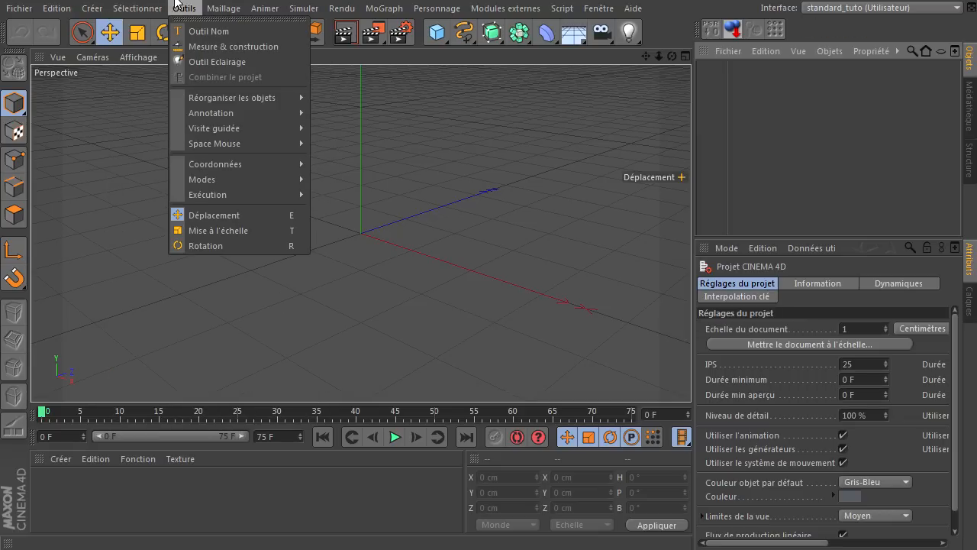
pyautogui.moveTo(218, 98)
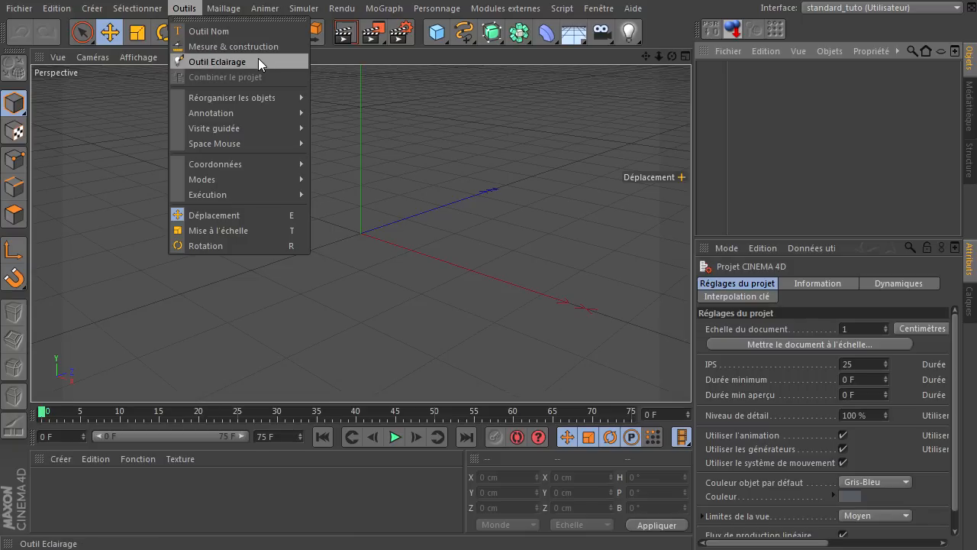
pyautogui.moveTo(223, 8)
pyautogui.moveTo(240, 65)
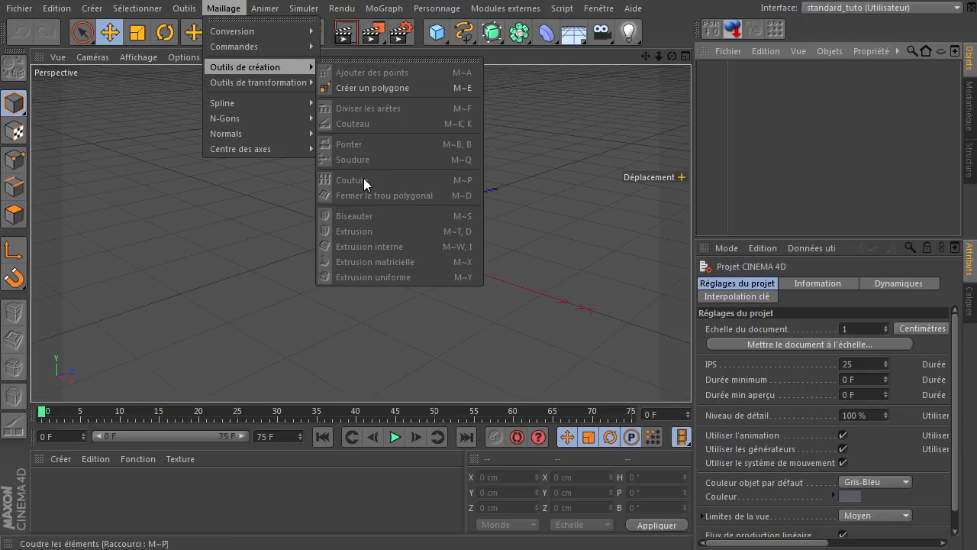
pyautogui.moveTo(258, 109)
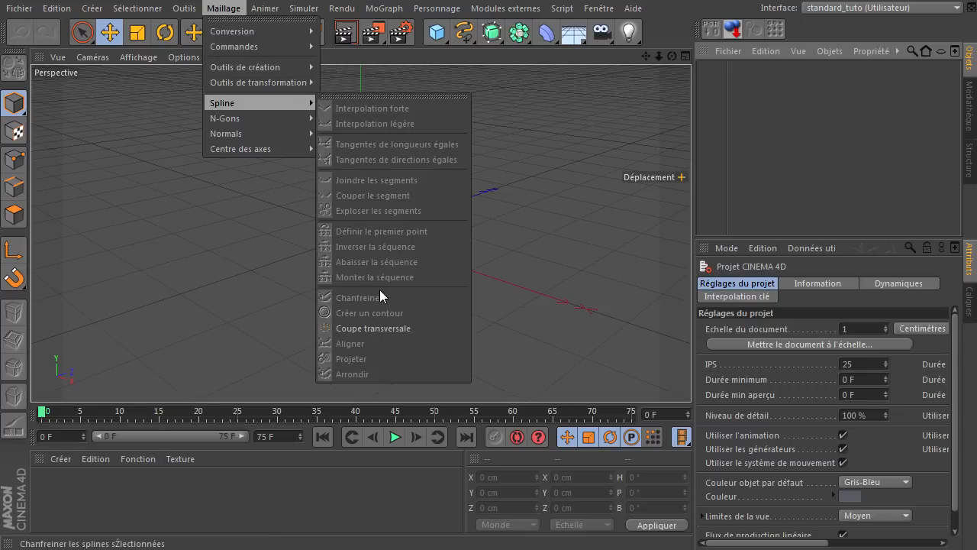
pyautogui.click(233, 254)
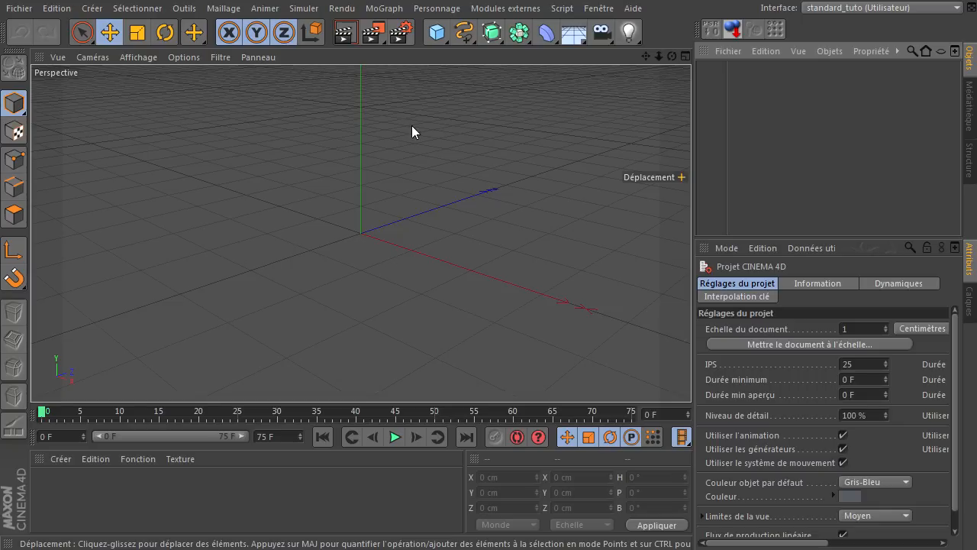
# - Detach the character Conversion commands as a floating palette over the viewport
pyautogui.click(445, 13)
pyautogui.moveTo(455, 62)
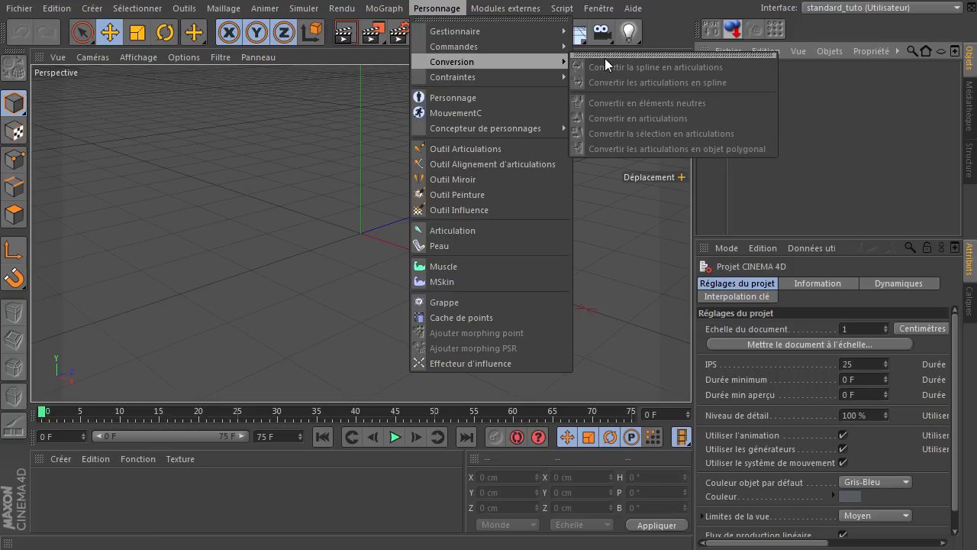
pyautogui.click(644, 55)
pyautogui.moveTo(720, 45); pyautogui.dragTo(207, 104)
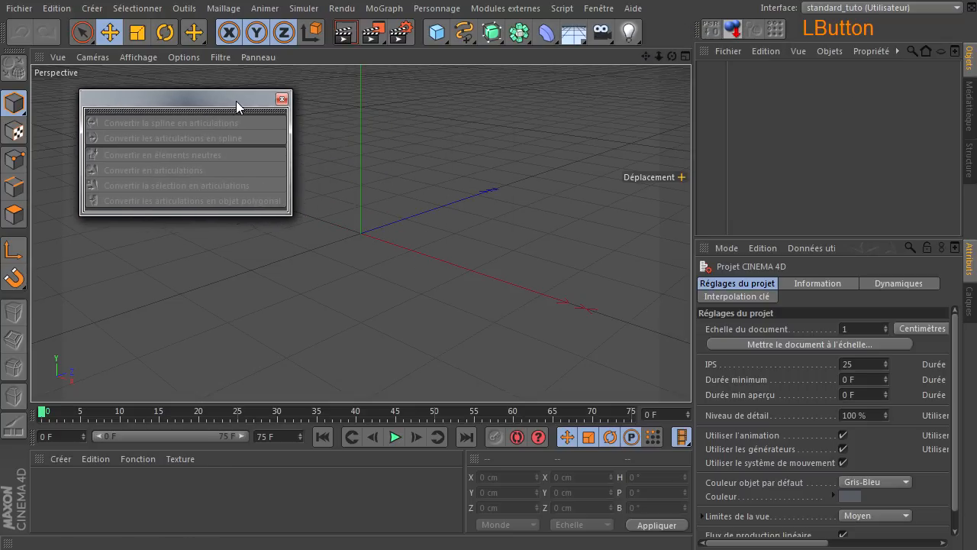
# - Set the floating conversion palette's icons to Grande taille, then enlarge it to show all six commands and place it clear of the viewport's centre
pyautogui.rightClick(112, 131)
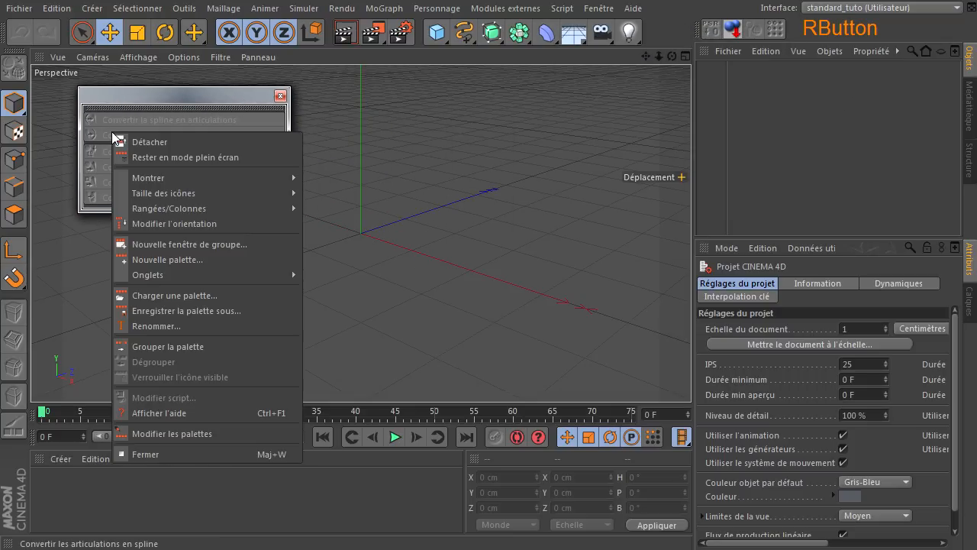
pyautogui.moveTo(142, 197)
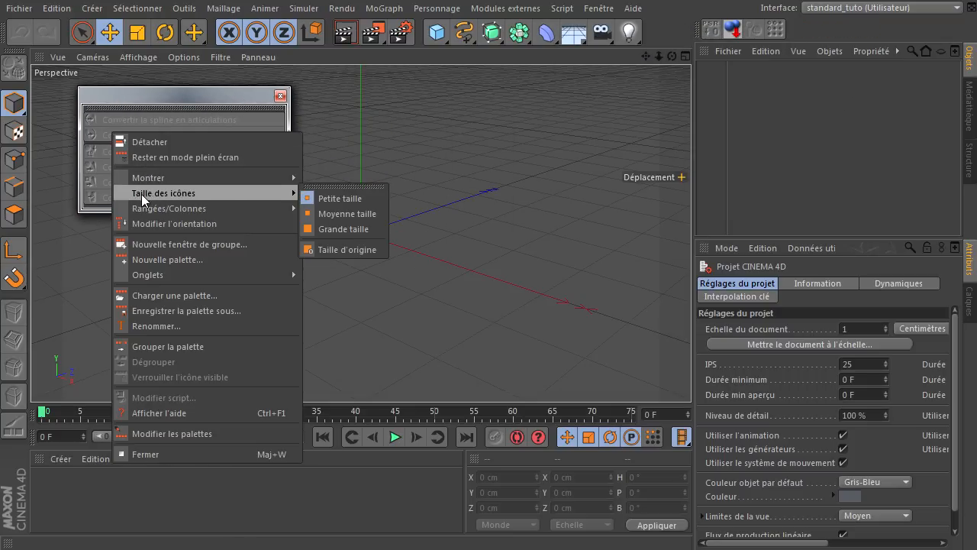
pyautogui.click(336, 227)
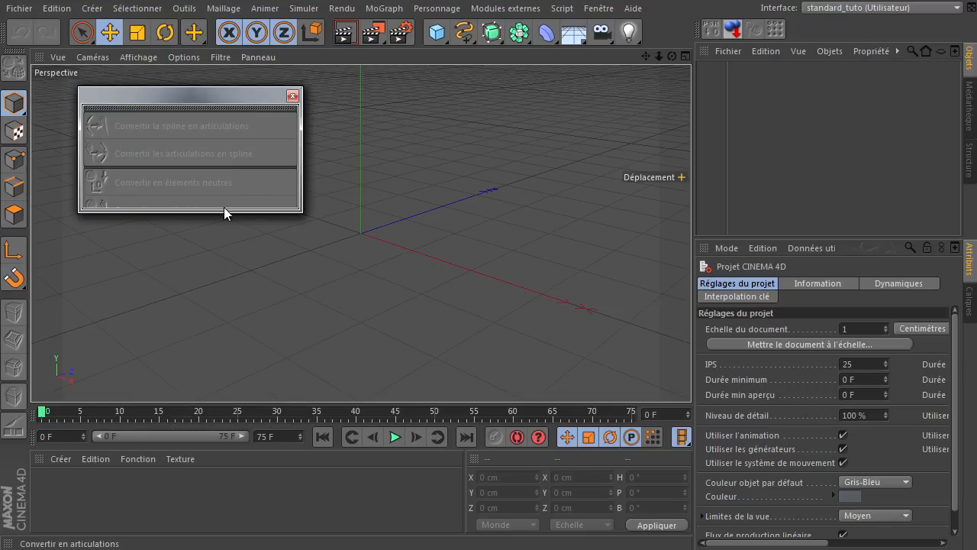
pyautogui.moveTo(223, 210); pyautogui.dragTo(241, 283)
pyautogui.moveTo(201, 100); pyautogui.dragTo(183, 333)
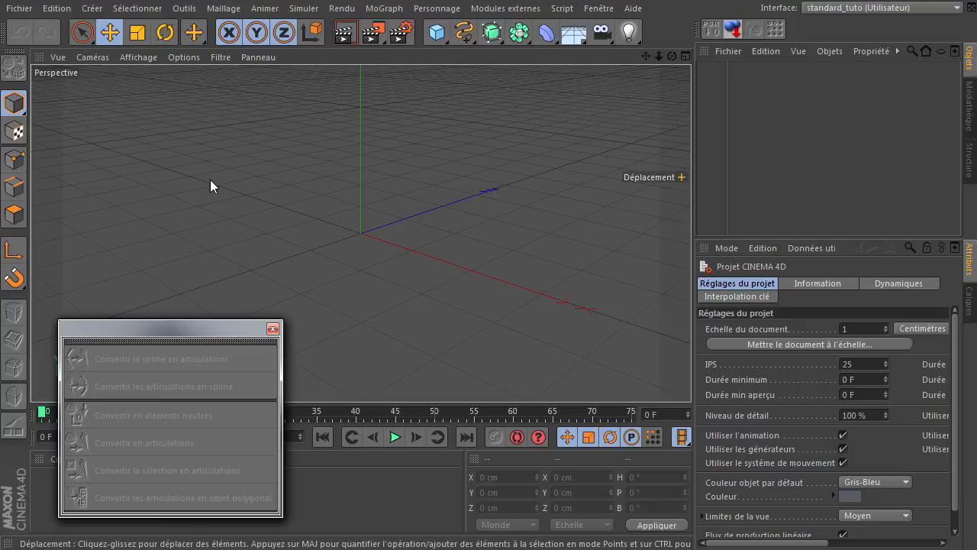
# - Draw a zigzag chain of four joints along the Z axis in the Droite view with Outil Articulations
pyautogui.middleClick(351, 201)
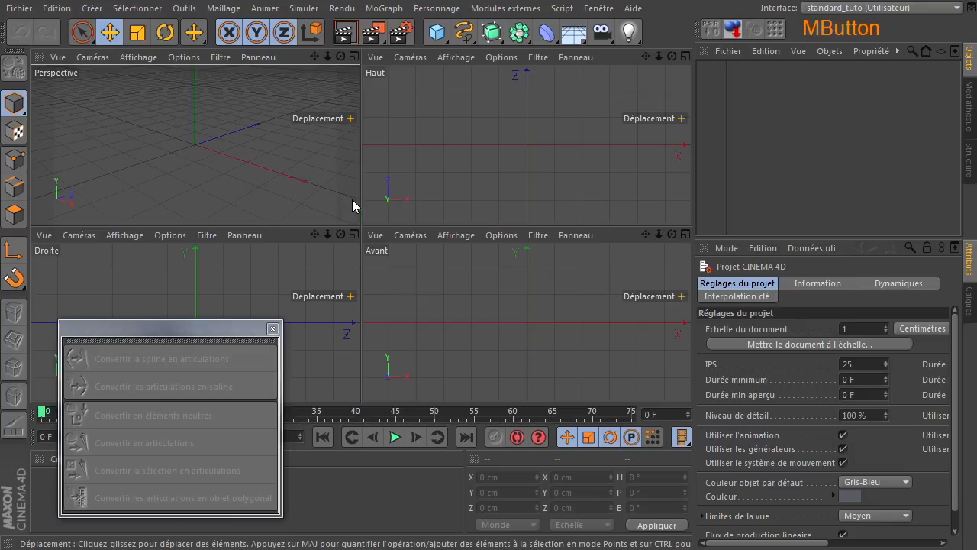
pyautogui.middleClick(145, 260)
pyautogui.click(436, 8)
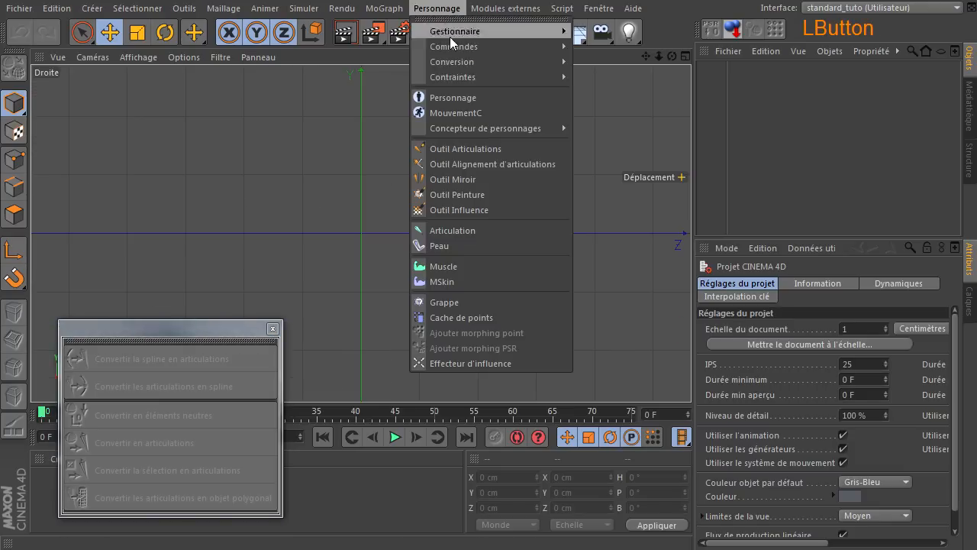
pyautogui.click(476, 148)
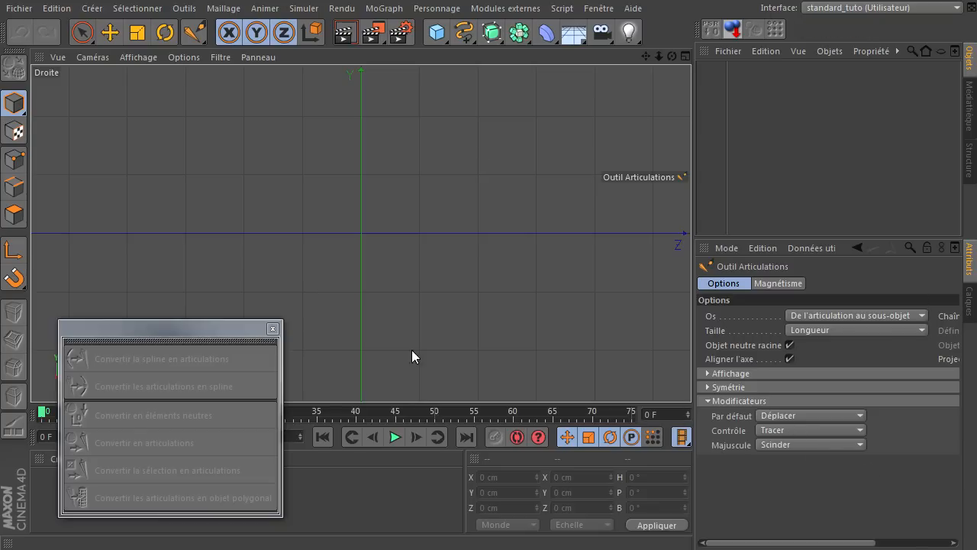
pyautogui.keyDown('ctrl'); pyautogui.click(83, 229); pyautogui.keyUp('ctrl')
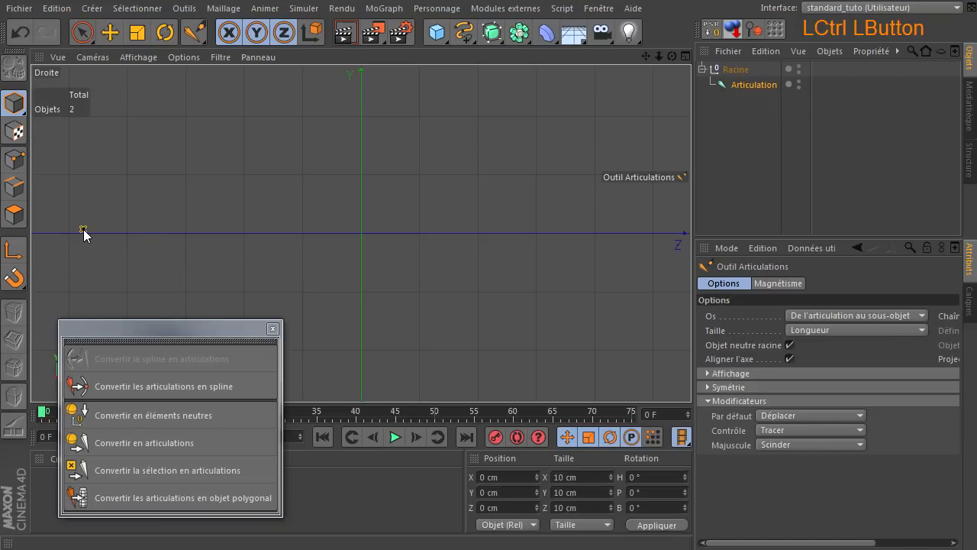
pyautogui.keyDown('ctrl'); pyautogui.click(259, 128); pyautogui.keyUp('ctrl')
pyautogui.keyDown('ctrl'); pyautogui.click(421, 235); pyautogui.keyUp('ctrl')
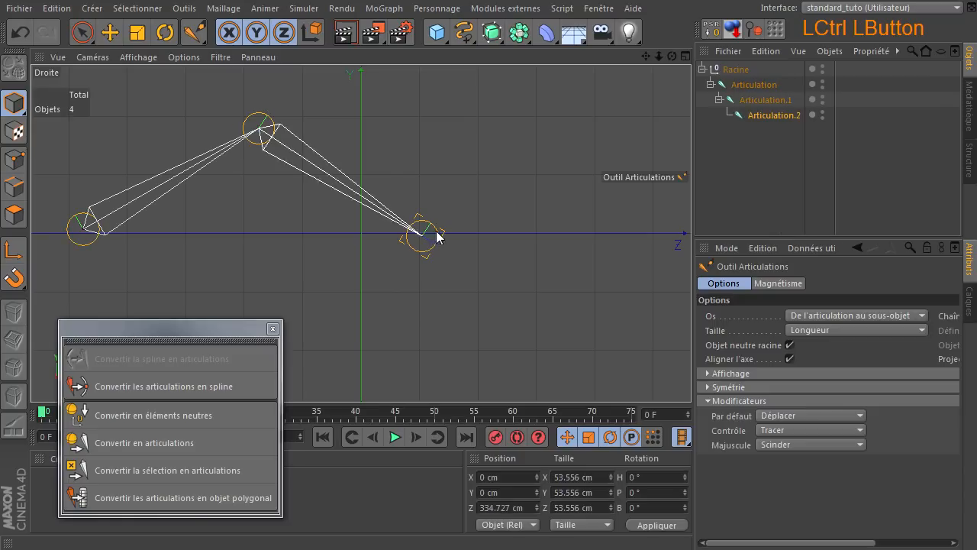
pyautogui.keyDown('ctrl'); pyautogui.click(634, 135); pyautogui.keyUp('ctrl')
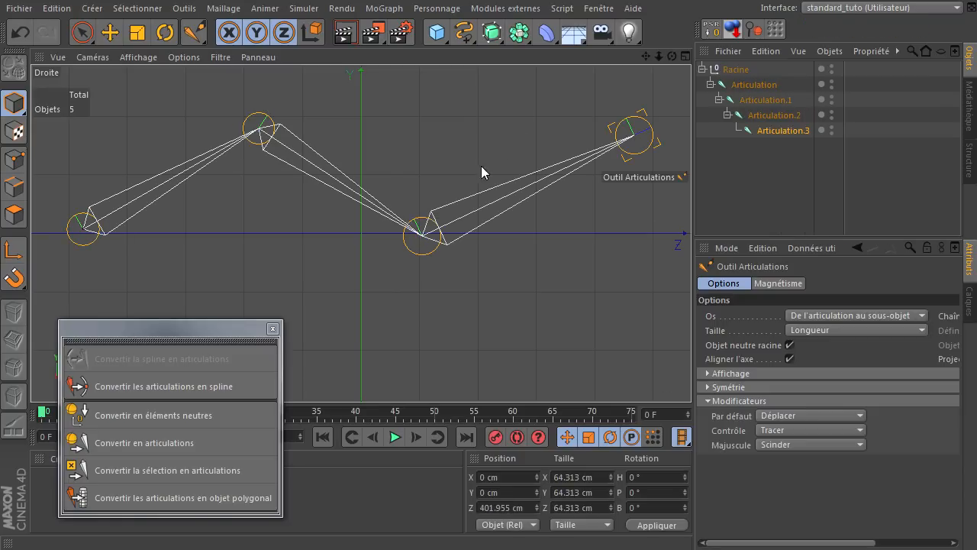
# - Rotate the Articulation.1 bone around its pitch axis in the Perspective view
pyautogui.middleClick(499, 174)
pyautogui.middleClick(221, 186)
pyautogui.scroll(-3, 221, 186)
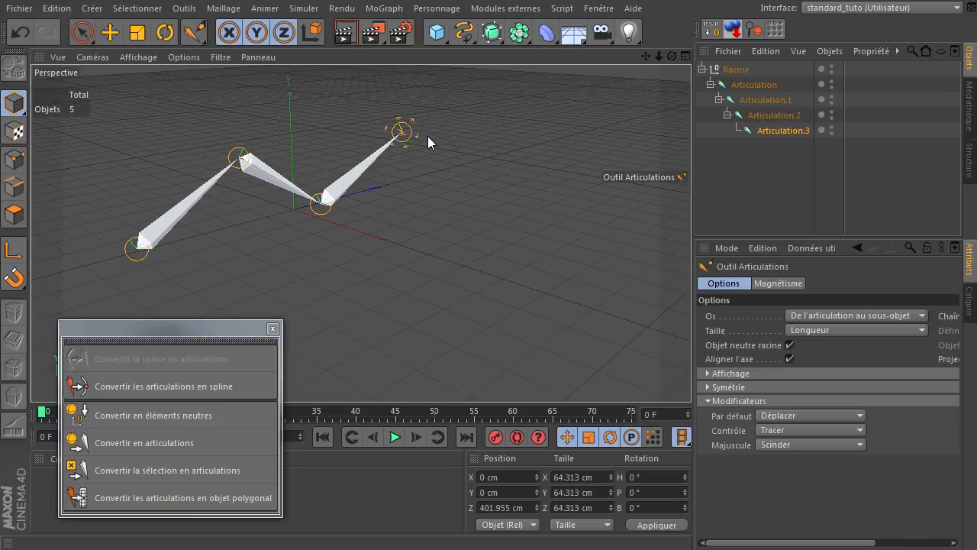
pyautogui.click(252, 168)
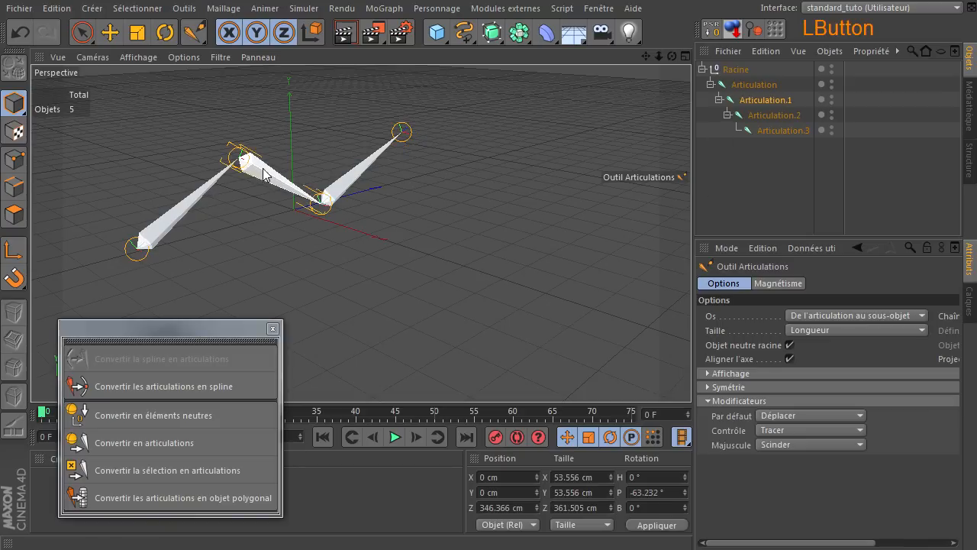
pyautogui.click(166, 34)
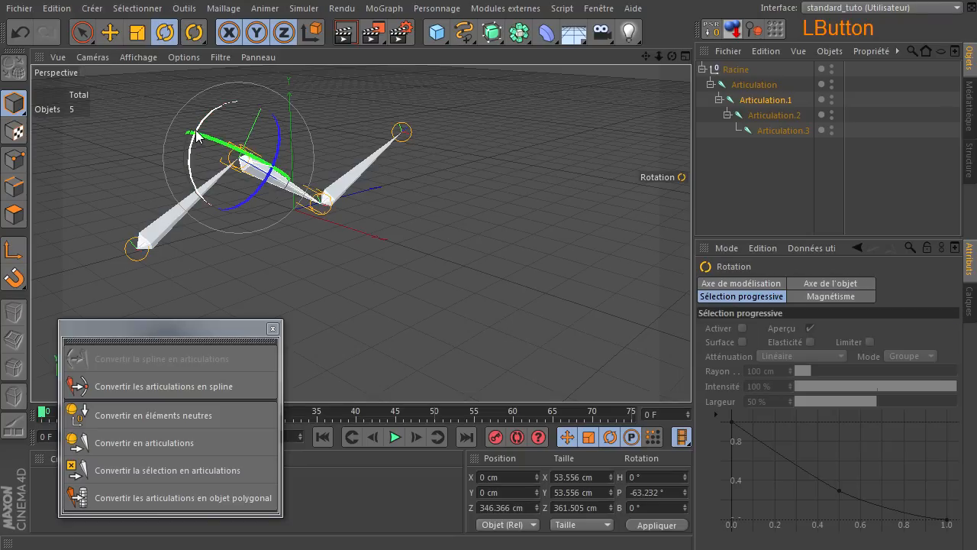
pyautogui.moveTo(215, 109); pyautogui.dragTo(234, 134)
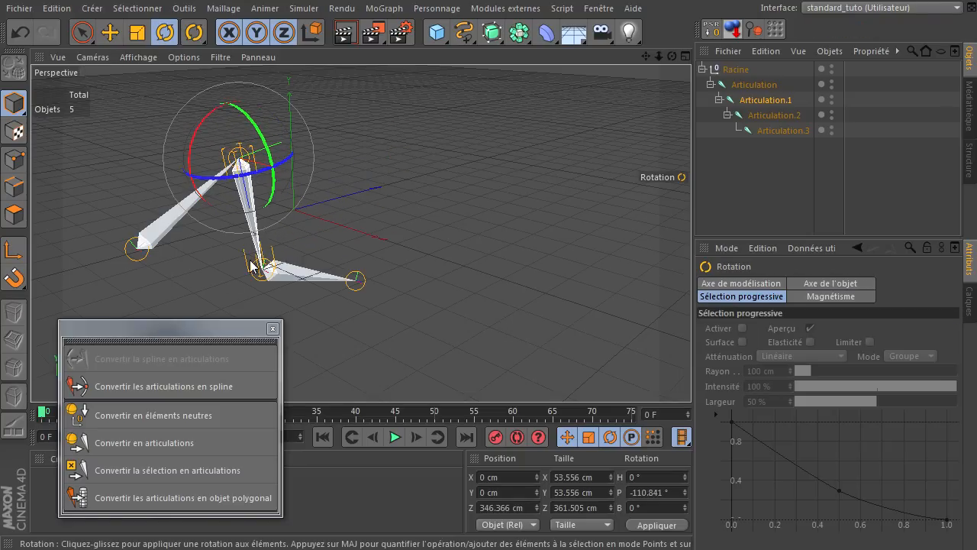
pyautogui.moveTo(202, 122); pyautogui.dragTo(314, 242)
# - Rotate the Articulation.2 bone in pitch, and the chain's first Articulation bone to a pitch of about 16°
pyautogui.click(329, 221)
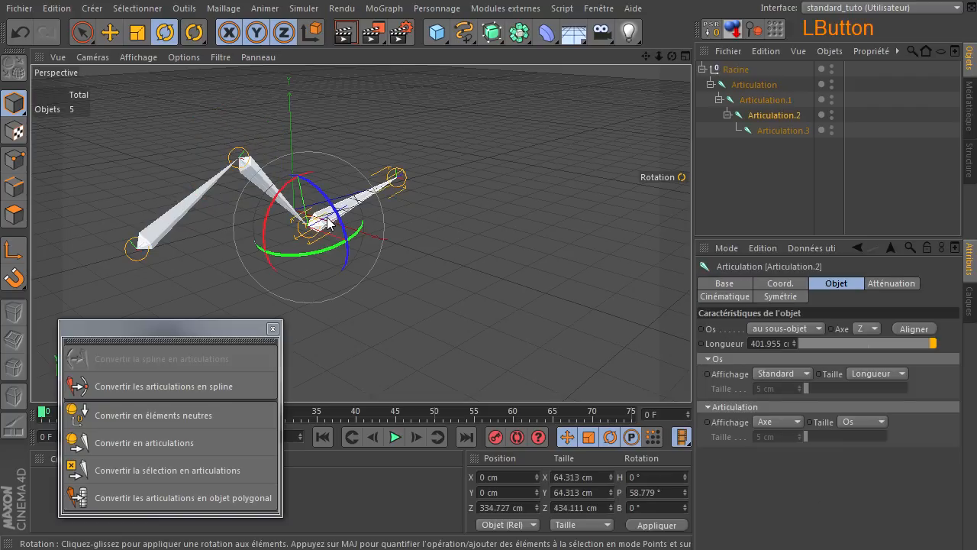
pyautogui.moveTo(293, 192); pyautogui.dragTo(229, 244)
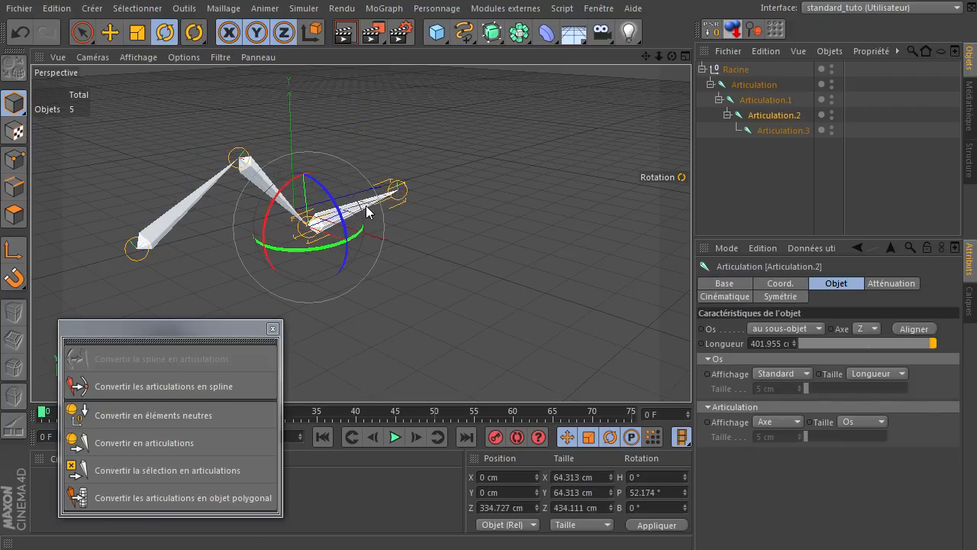
pyautogui.click(145, 247)
pyautogui.moveTo(89, 240); pyautogui.dragTo(101, 284)
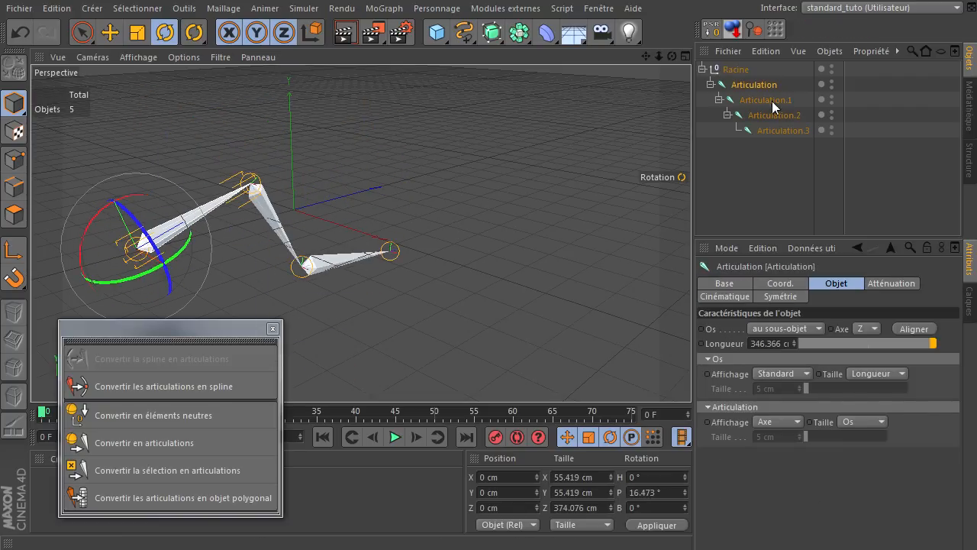
# - Delete the whole Racine joint hierarchy from the scene
pyautogui.click(745, 71)
pyautogui.press('Delete')
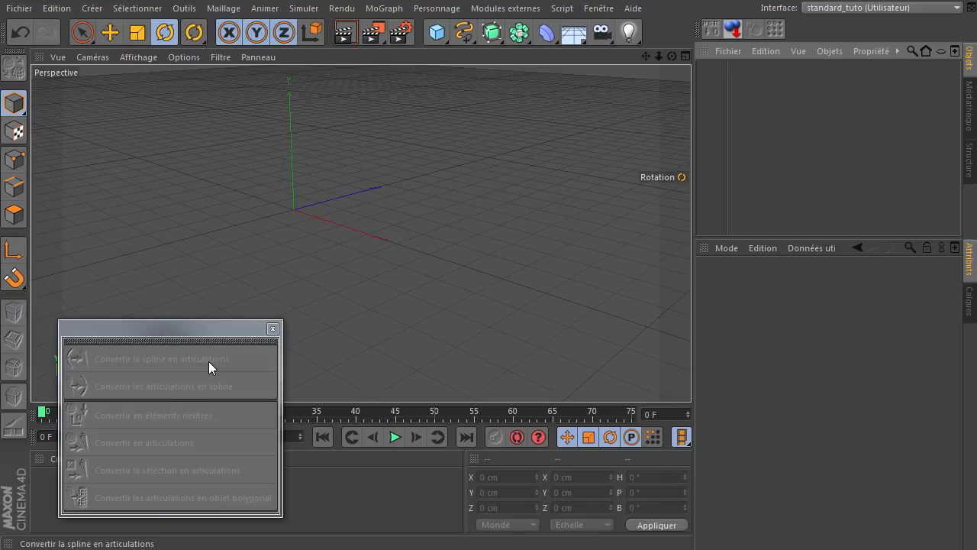
# - Draw an open four-point zigzag Linéaire spline in the Droite view, about 1011 cm long in Z and 268 cm high
pyautogui.middleClick(413, 179)
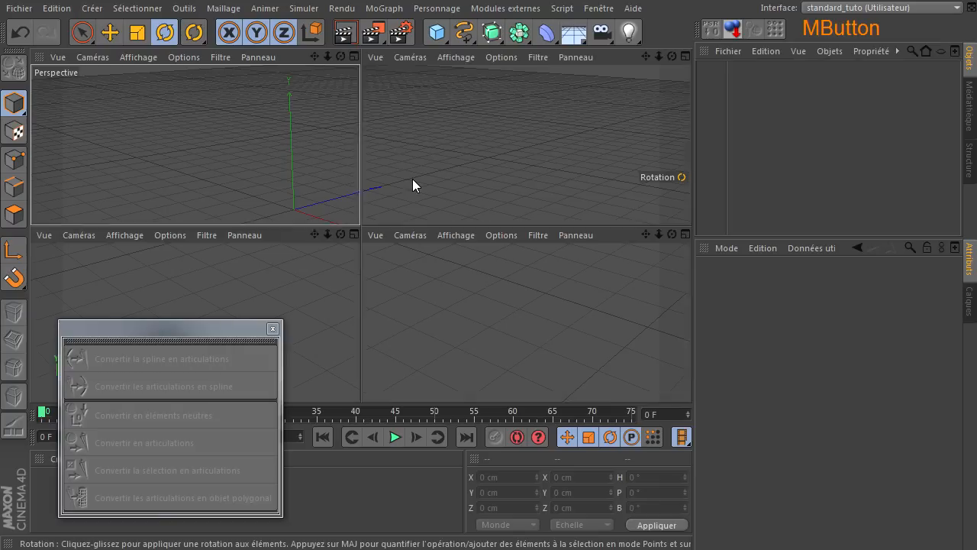
pyautogui.middleClick(174, 255)
pyautogui.moveTo(464, 32); pyautogui.dragTo(519, 71)
pyautogui.click(68, 234)
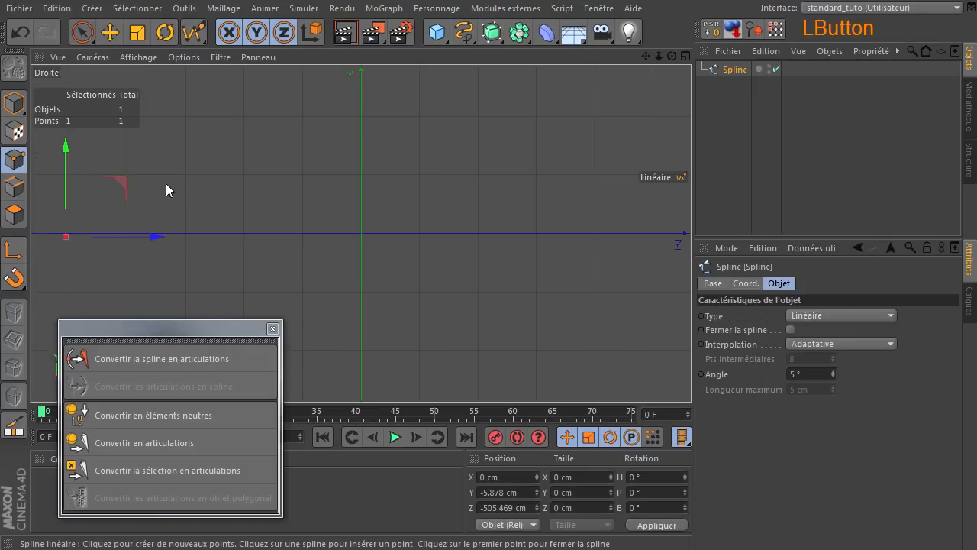
pyautogui.click(316, 98)
pyautogui.click(486, 254)
pyautogui.click(656, 135)
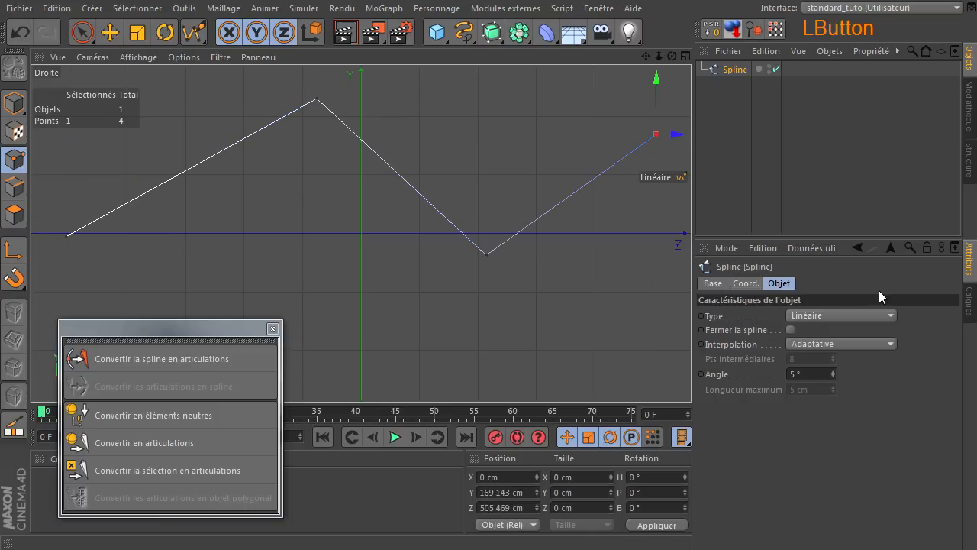
pyautogui.click(82, 32)
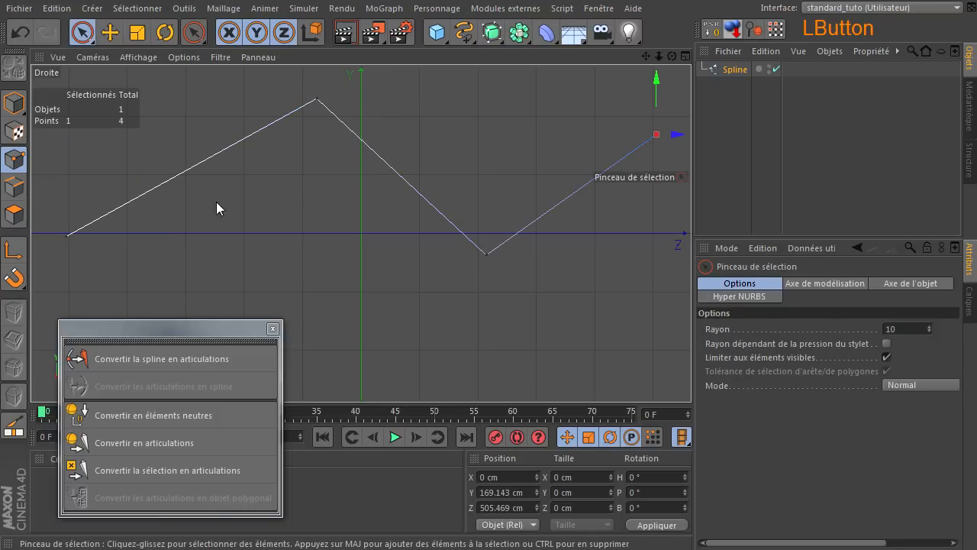
# - Convert the zigzag Spline into joints as a whole object, working in the Perspective view
pyautogui.middleClick(249, 131)
pyautogui.middleClick(249, 131)
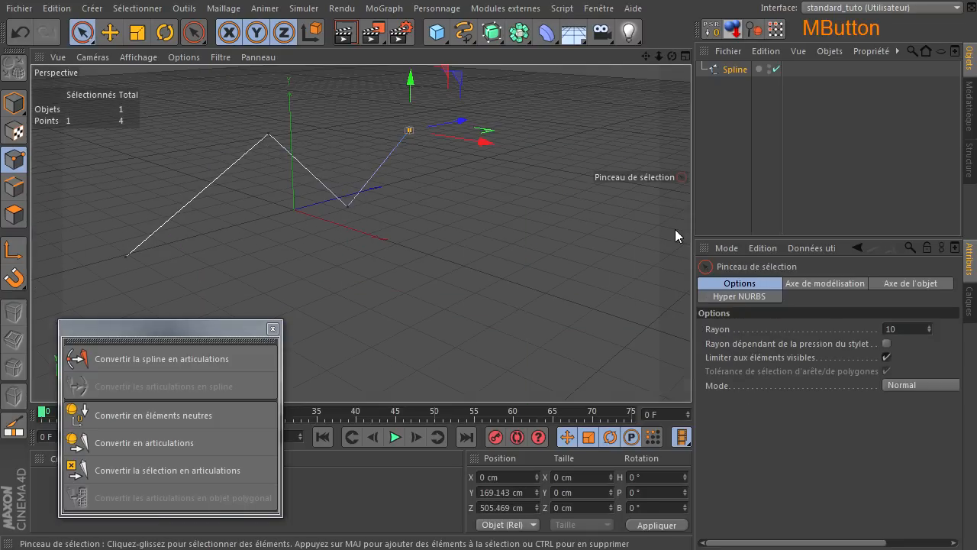
pyautogui.moveTo(672, 57); pyautogui.dragTo(538, 77)
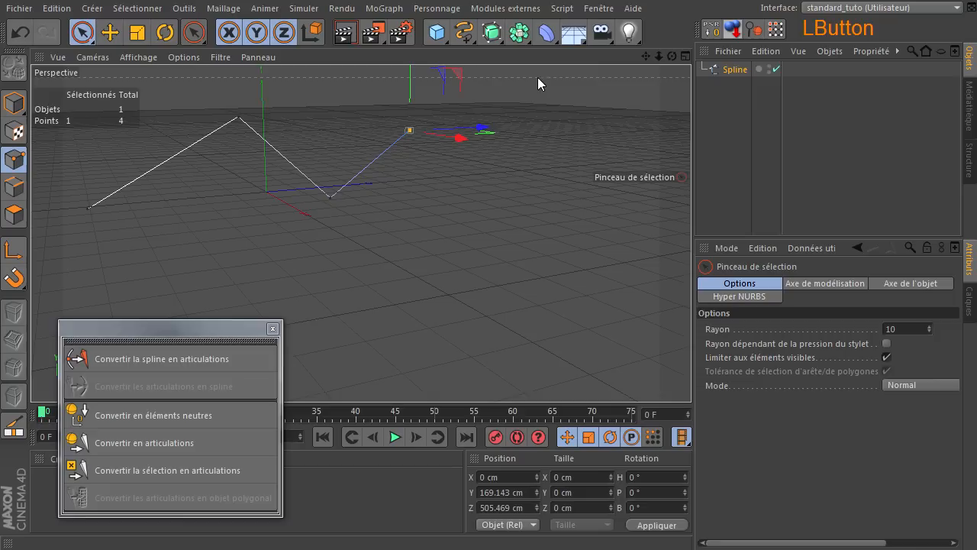
pyautogui.click(14, 103)
pyautogui.click(736, 93)
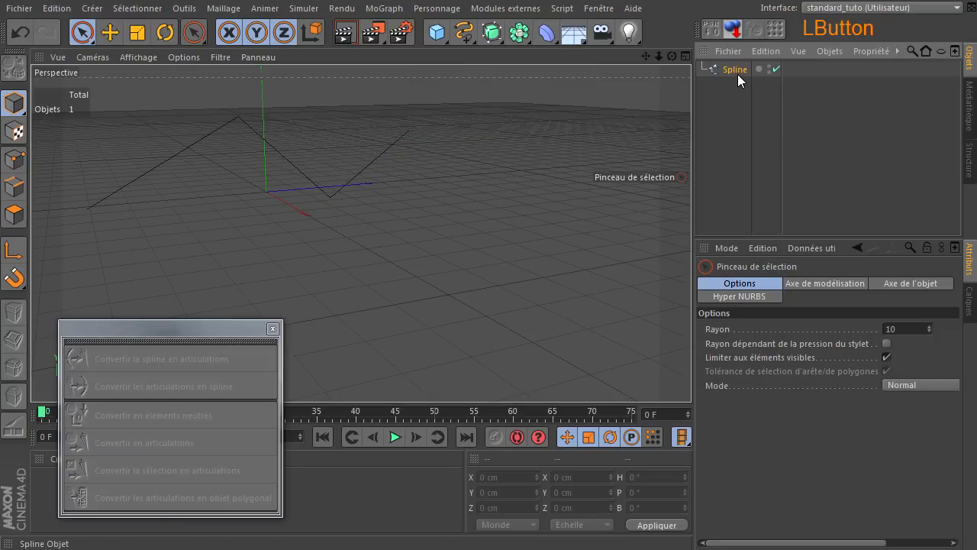
pyautogui.click(737, 71)
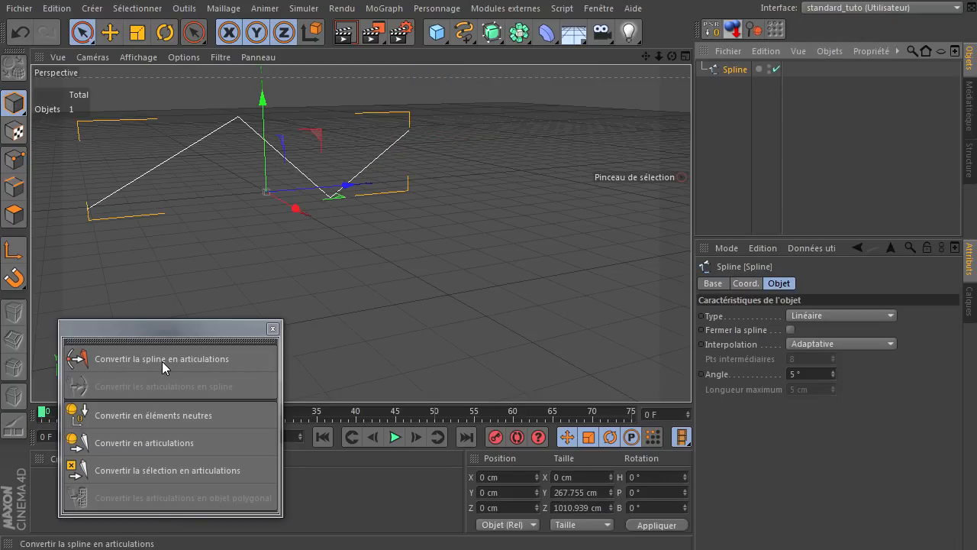
pyautogui.moveTo(646, 56); pyautogui.dragTo(648, 69)
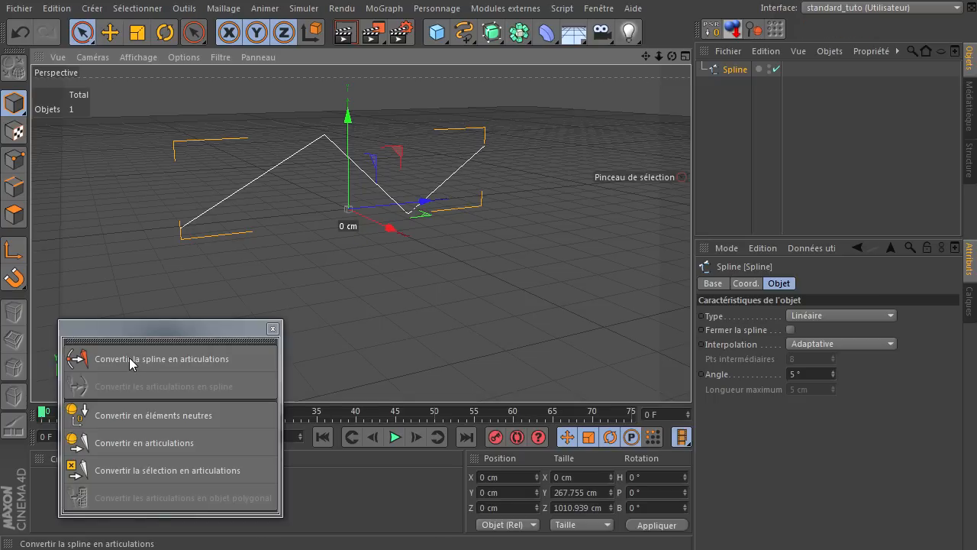
pyautogui.click(206, 360)
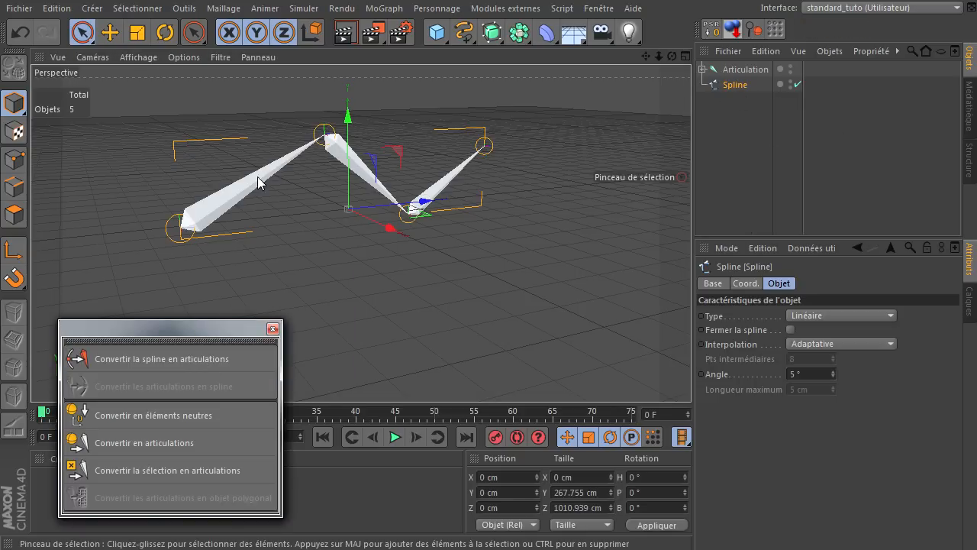
# - Expand the new Articulation hierarchy and compare its joints with the source Spline's points in the Droite view
pyautogui.click(703, 70)
pyautogui.click(710, 85)
pyautogui.click(718, 100)
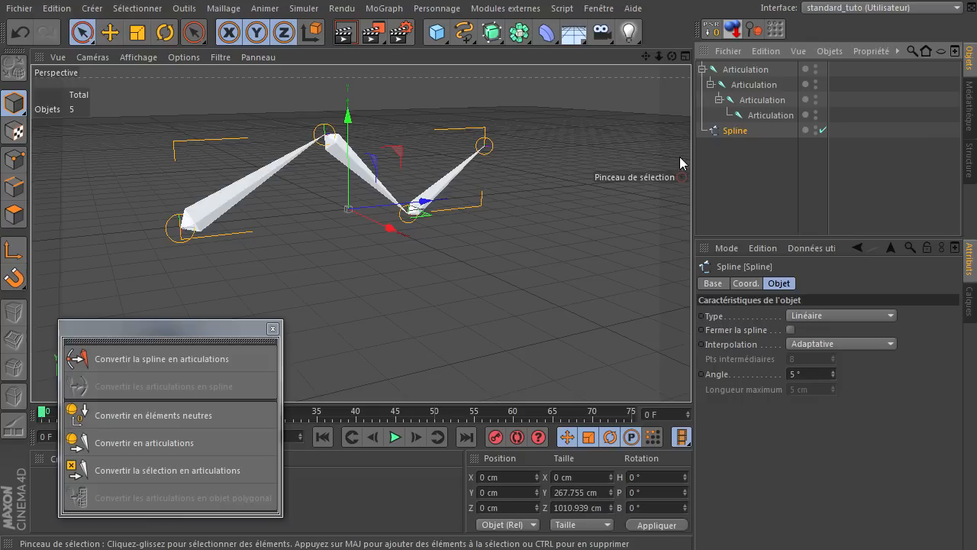
pyautogui.click(737, 131)
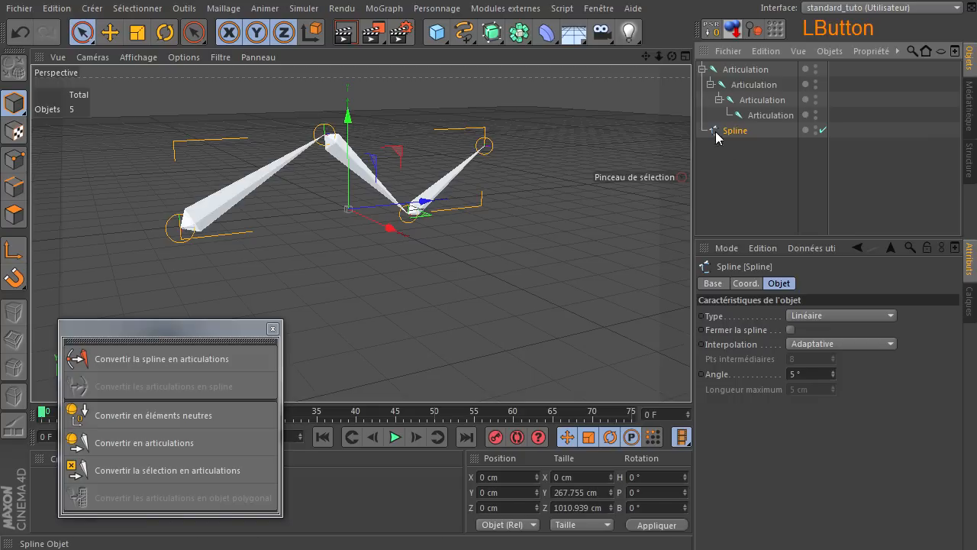
pyautogui.middleClick(203, 220)
pyautogui.middleClick(191, 257)
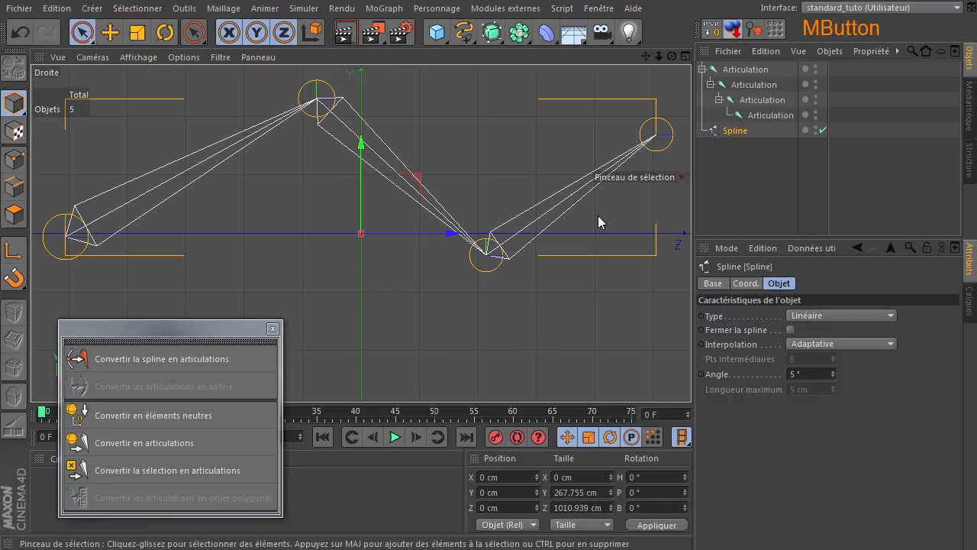
# - Delete the Articulation chain, convert the Spline into joints again and show the result in the Perspective view
pyautogui.click(754, 71)
pyautogui.press('Delete')
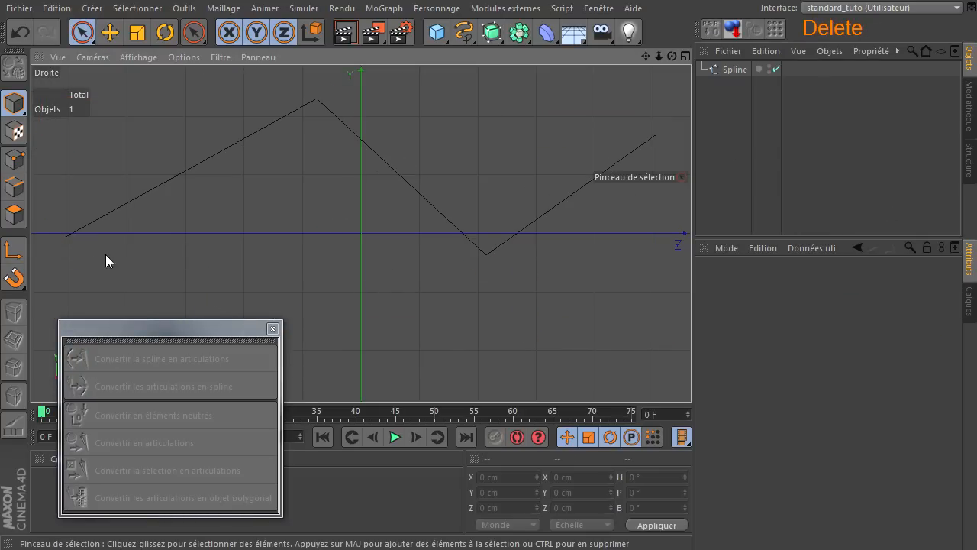
pyautogui.click(748, 73)
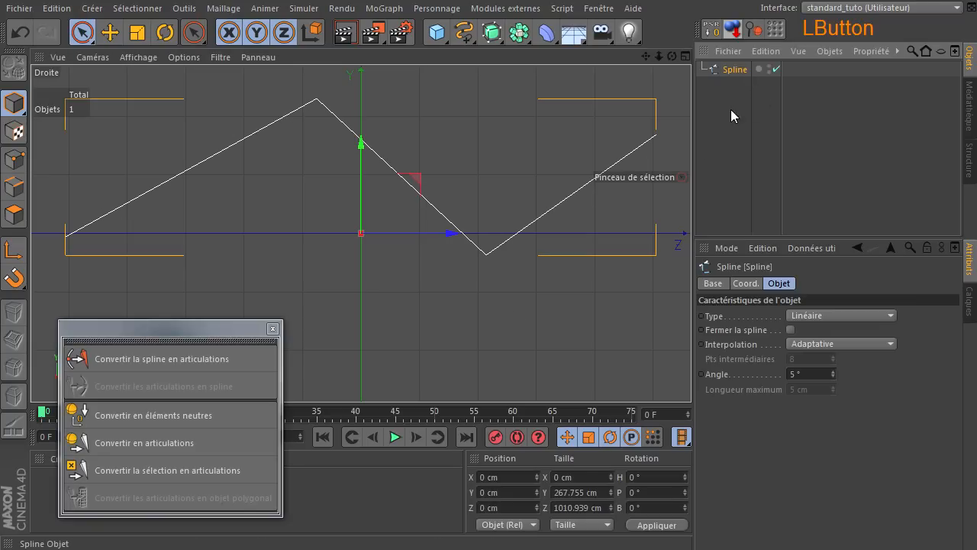
pyautogui.click(189, 354)
pyautogui.middleClick(414, 196)
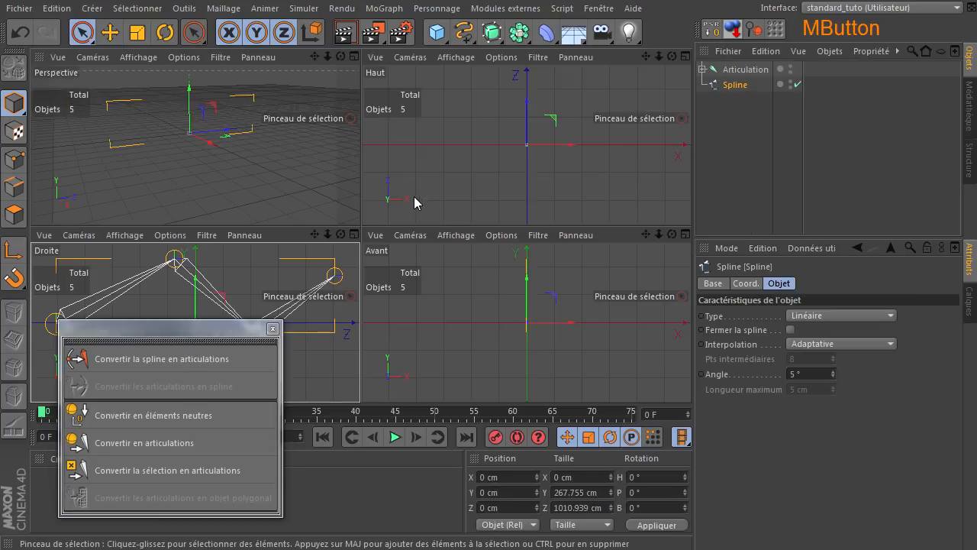
pyautogui.middleClick(295, 114)
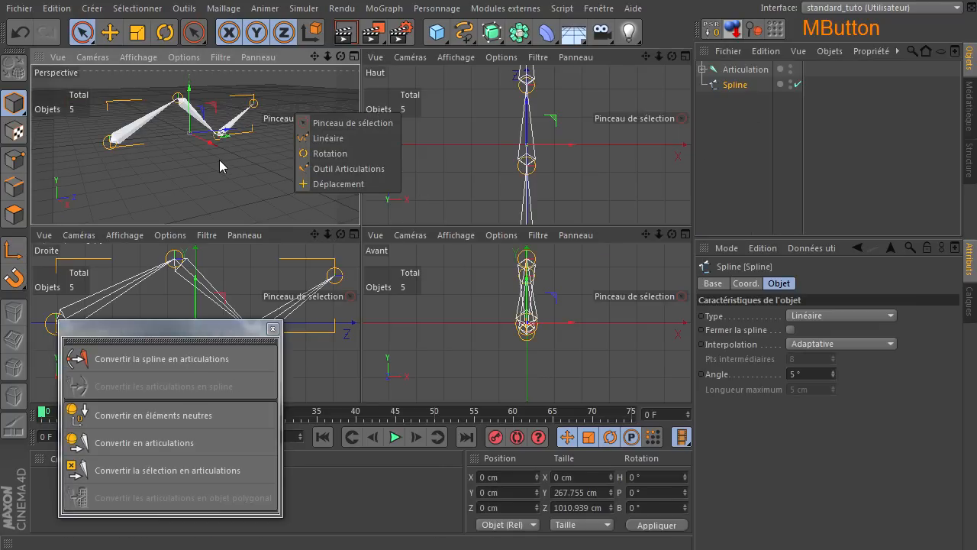
pyautogui.middleClick(170, 162)
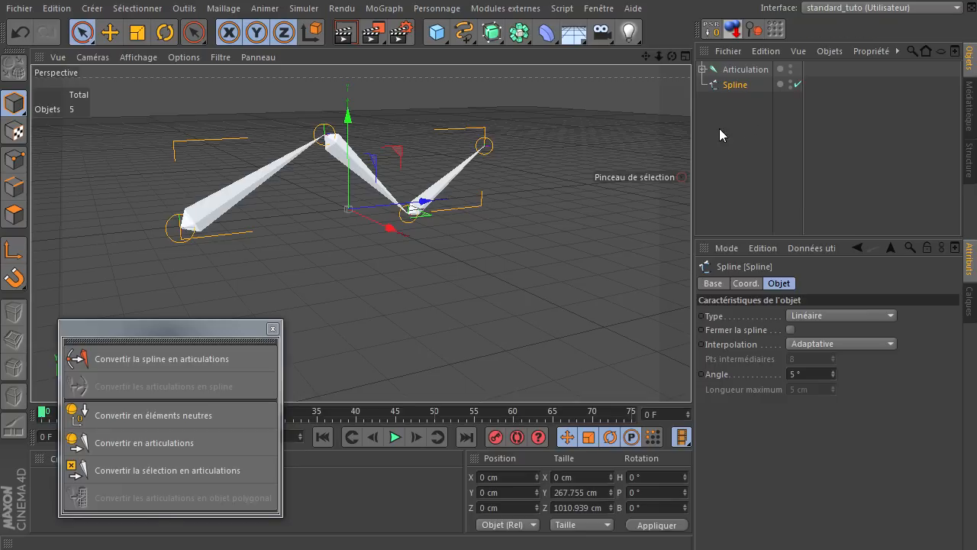
# - Delete the Articulation chain and the Spline, and add a cube with 2 segments in X, Y and Z
pyautogui.moveTo(717, 129); pyautogui.dragTo(769, 69)
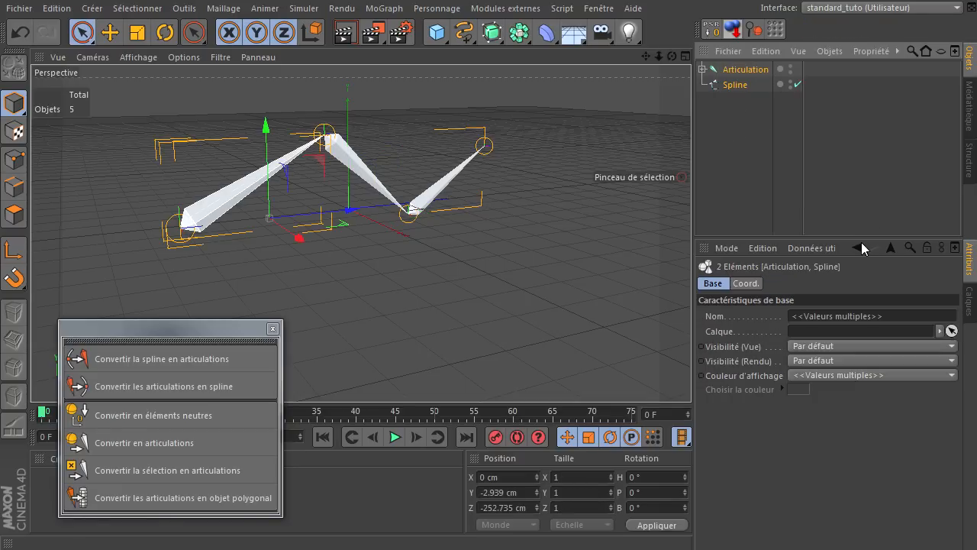
pyautogui.press('Delete')
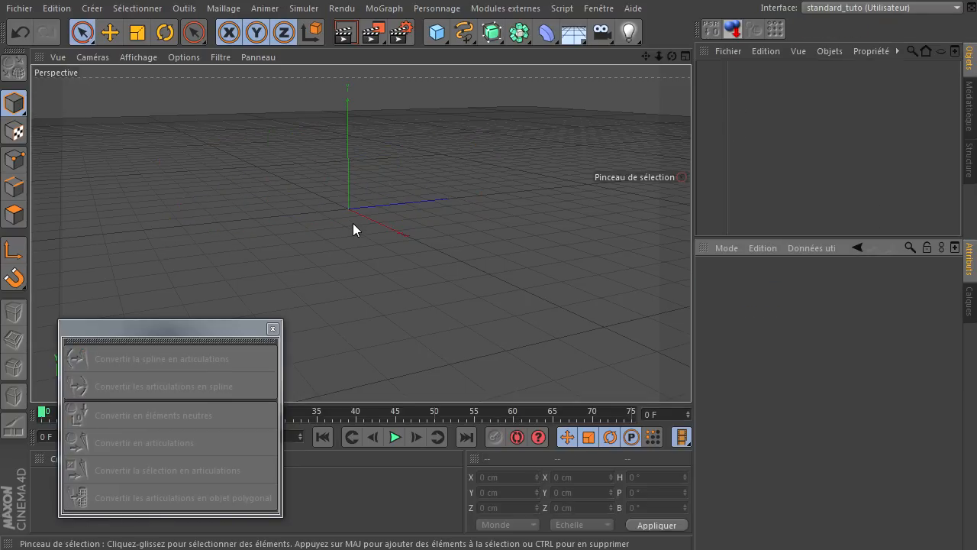
pyautogui.moveTo(437, 32); pyautogui.dragTo(598, 51)
pyautogui.scroll(4, 330, 209)
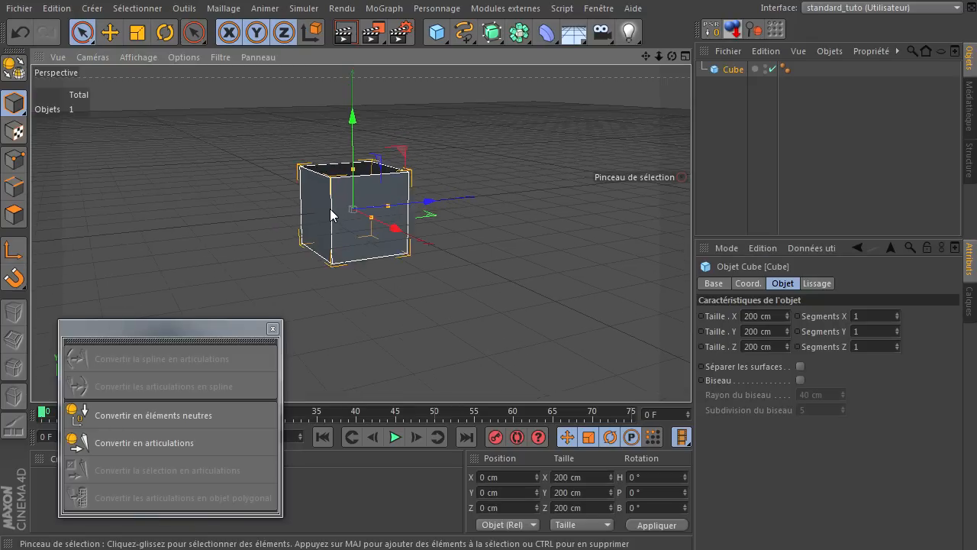
pyautogui.click(898, 327)
pyautogui.click(897, 312)
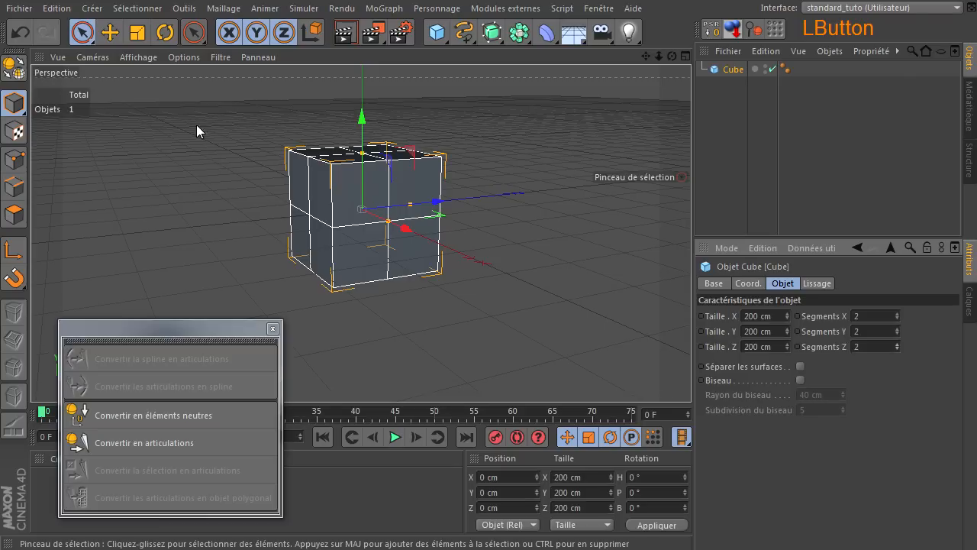
# - Make the cube editable and select a winding path of edges around its sides with Sélection par tracé
pyautogui.click(13, 67)
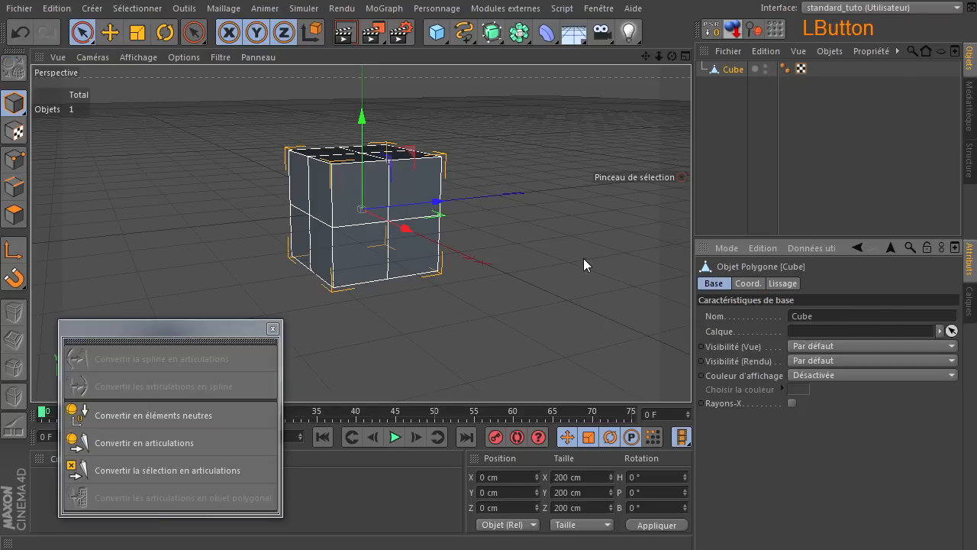
pyautogui.click(15, 187)
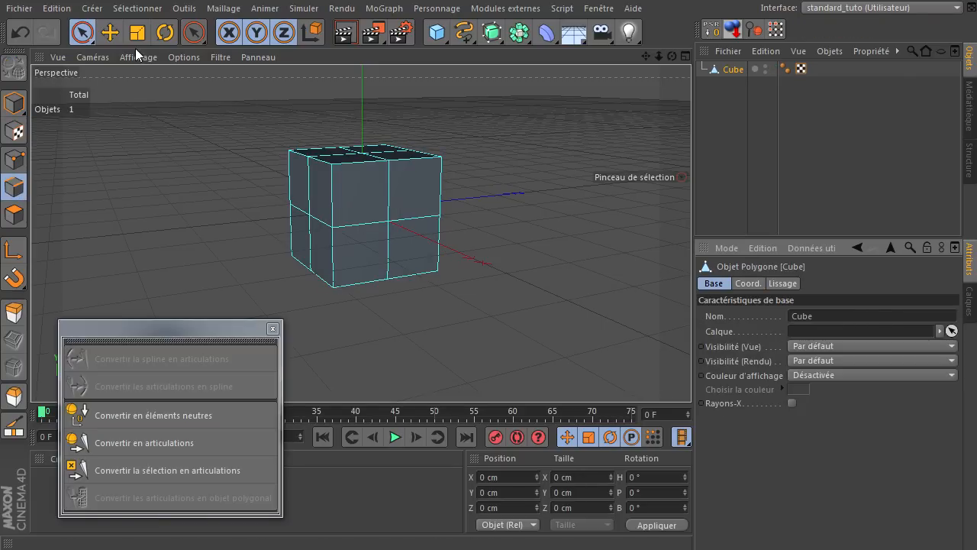
pyautogui.click(148, 15)
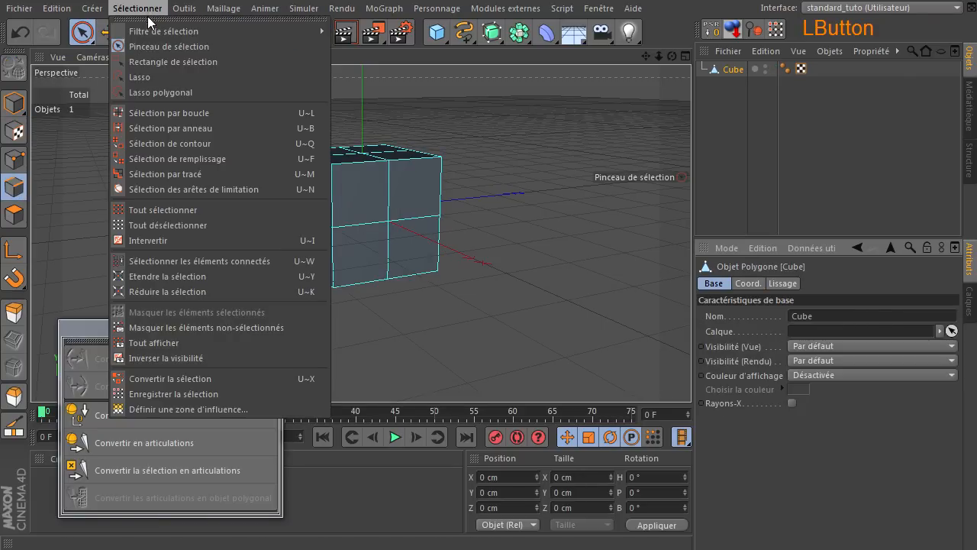
pyautogui.click(168, 174)
pyautogui.moveTo(310, 176)
pyautogui.mouseDown()
pyautogui.moveTo(307, 162)
pyautogui.moveTo(328, 161)
pyautogui.moveTo(340, 235)
pyautogui.moveTo(397, 159)
pyautogui.moveTo(450, 156)
pyautogui.moveTo(438, 218)
pyautogui.moveTo(445, 271)
pyautogui.moveTo(313, 283)
pyautogui.moveTo(312, 242)
pyautogui.moveTo(281, 214)
pyautogui.mouseUp()
pyautogui.moveTo(671, 55); pyautogui.dragTo(691, 374)
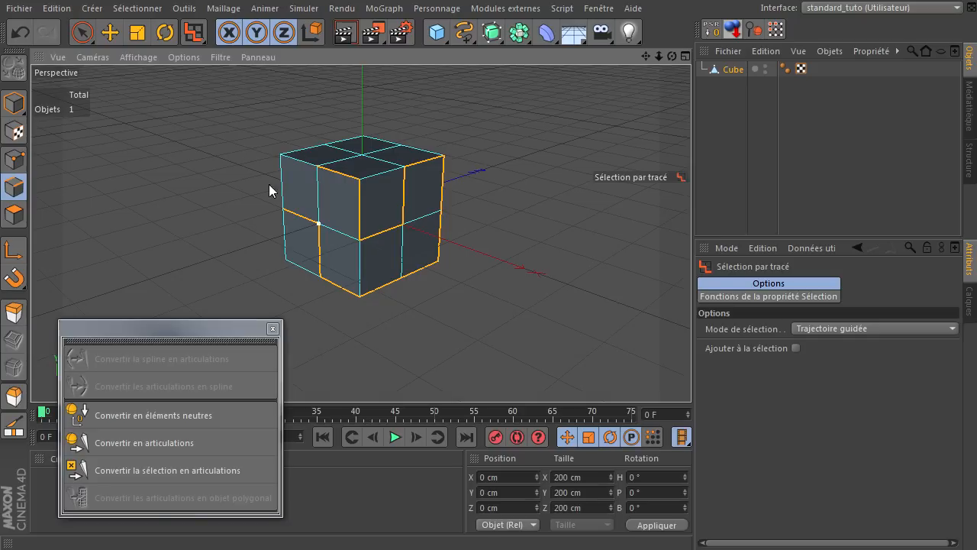
# - Convert the cube's selected edges into a spline and move Cube.Spline out of the Cube's hierarchy
pyautogui.click(214, 9)
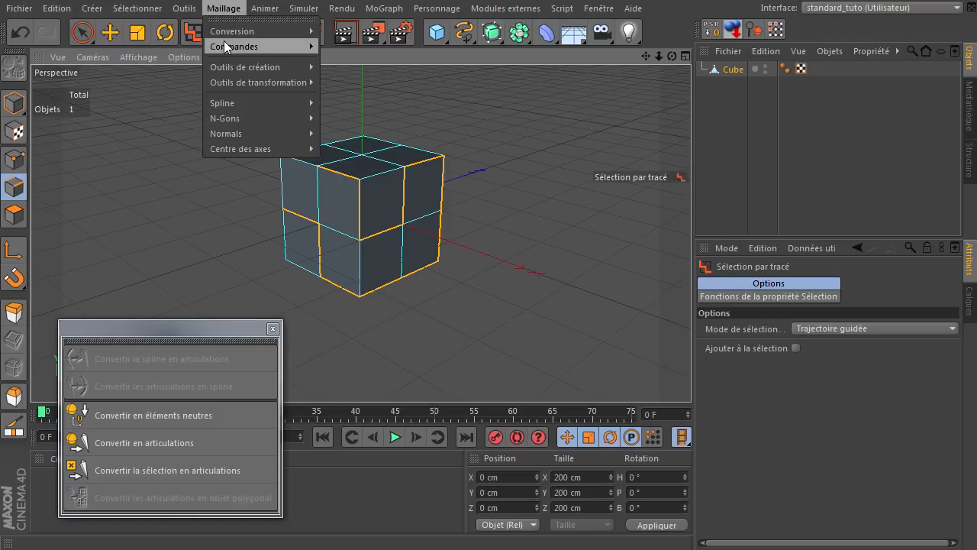
pyautogui.moveTo(223, 45)
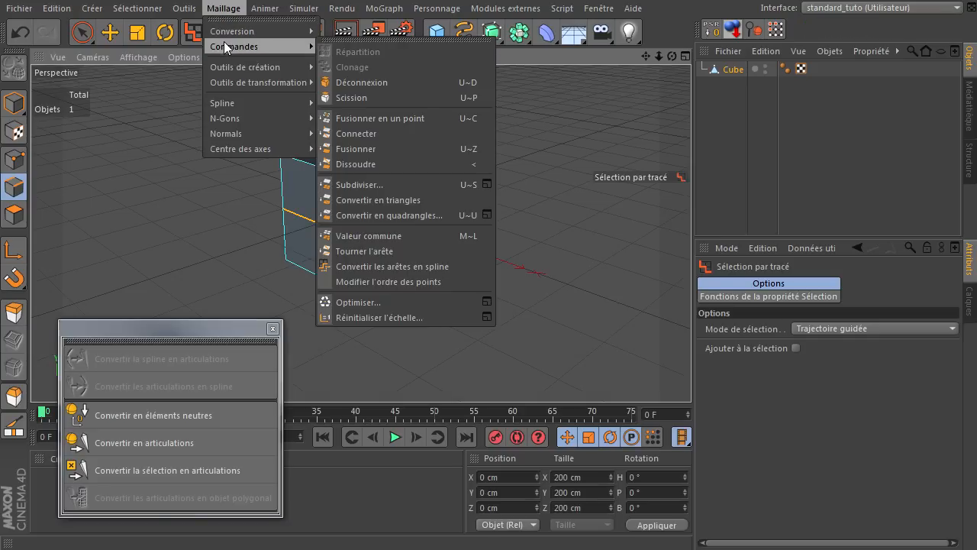
pyautogui.click(428, 266)
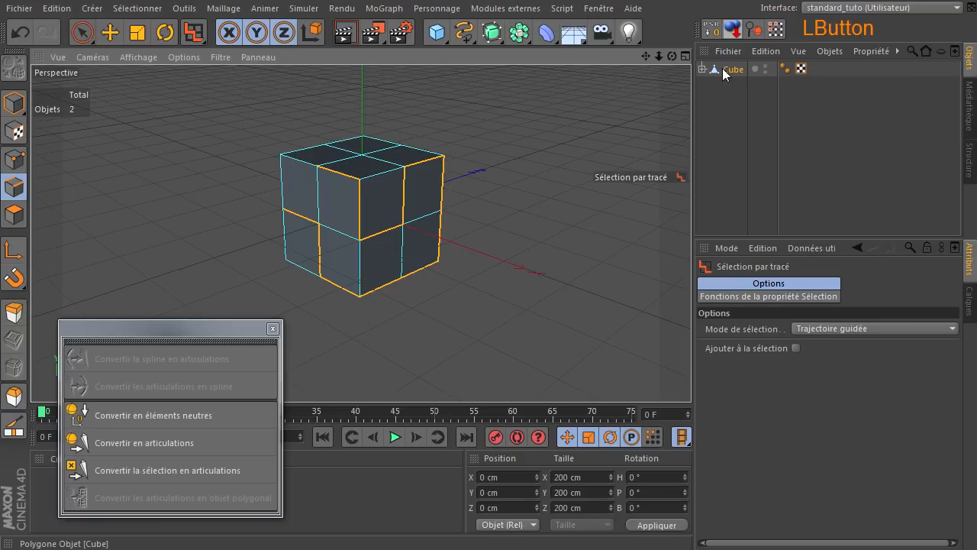
pyautogui.click(701, 68)
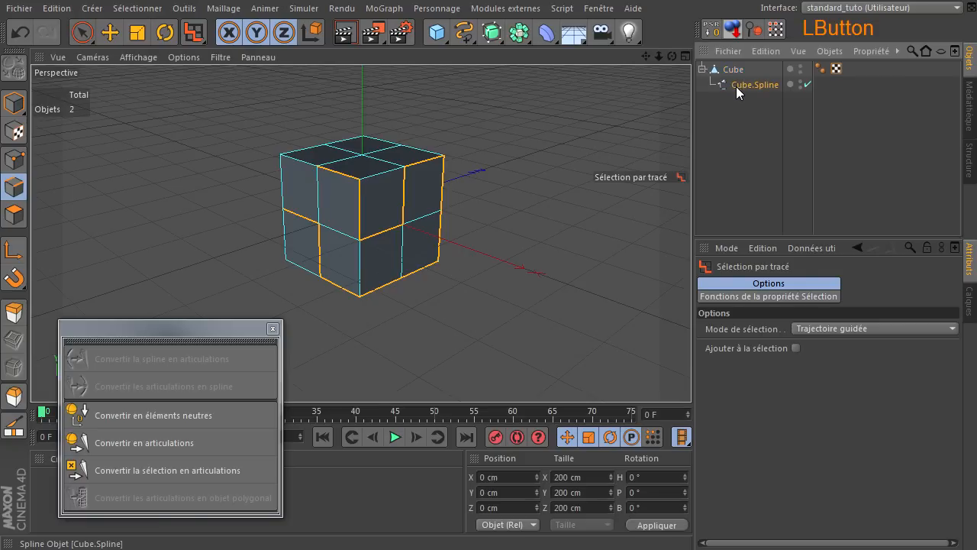
pyautogui.click(736, 85)
pyautogui.moveTo(742, 90); pyautogui.dragTo(741, 148)
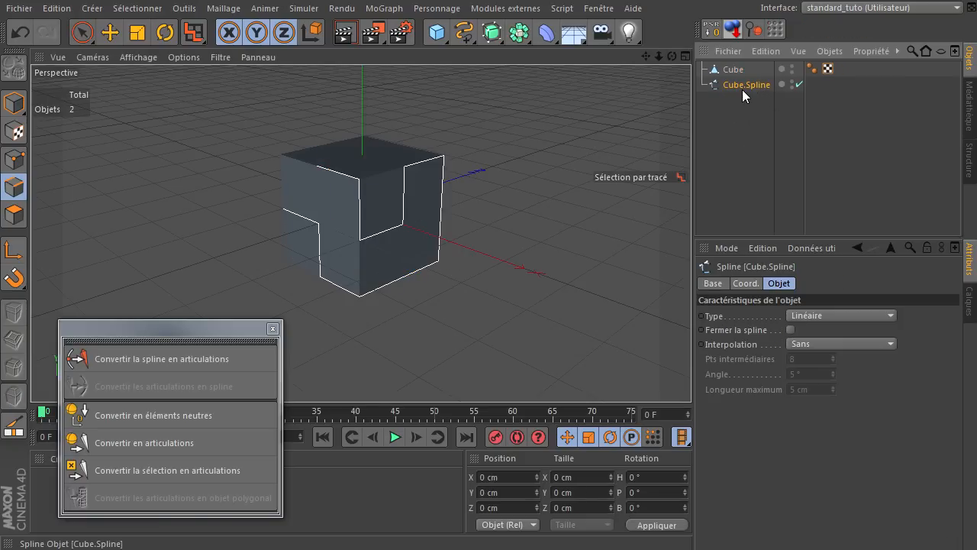
# - Delete the Cube and convert Cube.Spline into joints
pyautogui.click(731, 70)
pyautogui.press('Delete')
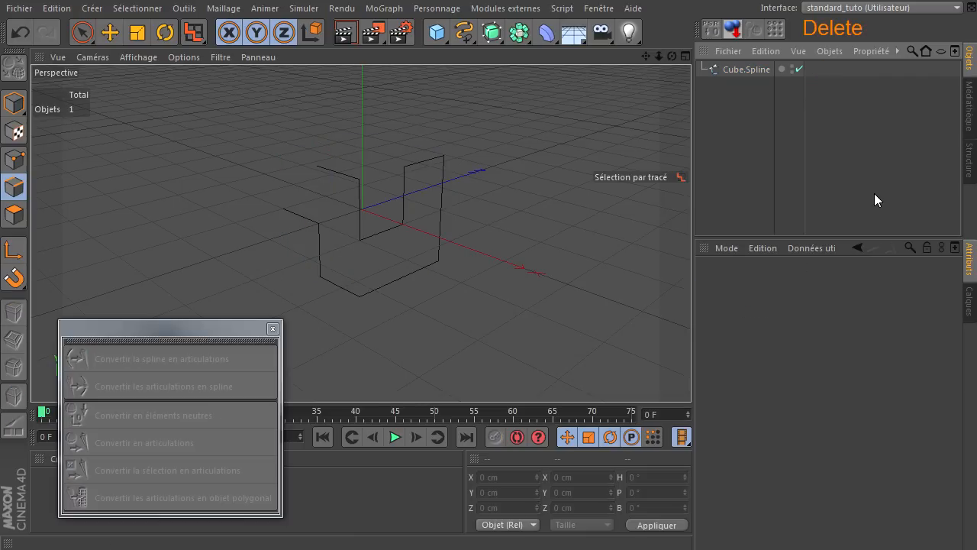
pyautogui.click(715, 70)
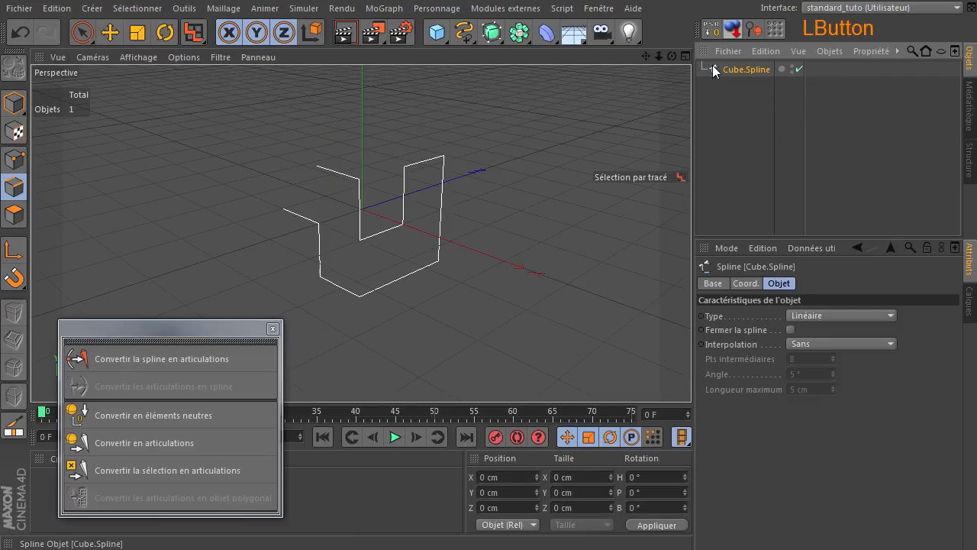
pyautogui.moveTo(673, 59); pyautogui.dragTo(691, 374)
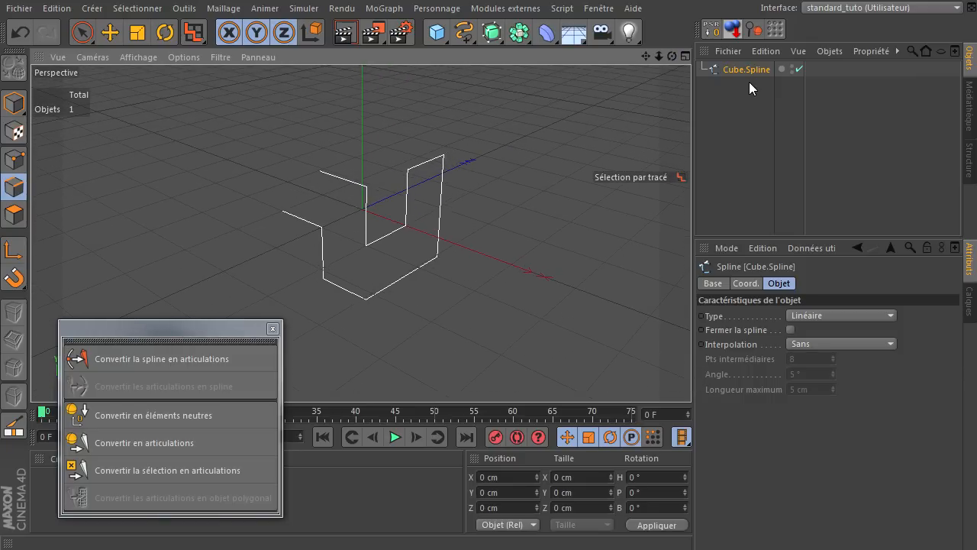
pyautogui.click(131, 356)
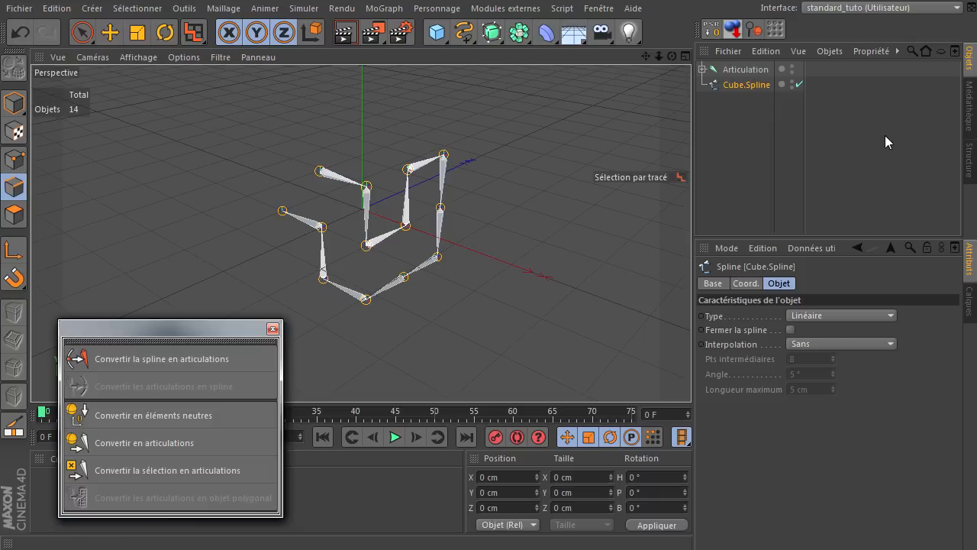
# - Delete the Cube.Spline object, leaving only the Articulation chain in the scene
pyautogui.moveTo(673, 56); pyautogui.dragTo(610, 147)
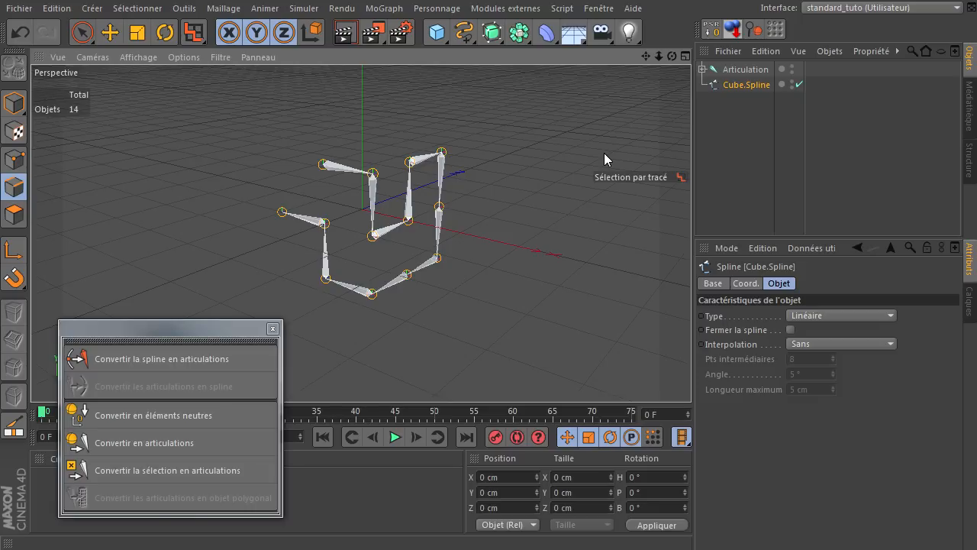
pyautogui.click(733, 86)
pyautogui.press('Delete')
# - Expand the whole Articulation hierarchy and select the last joint of the chain
pyautogui.click(741, 71)
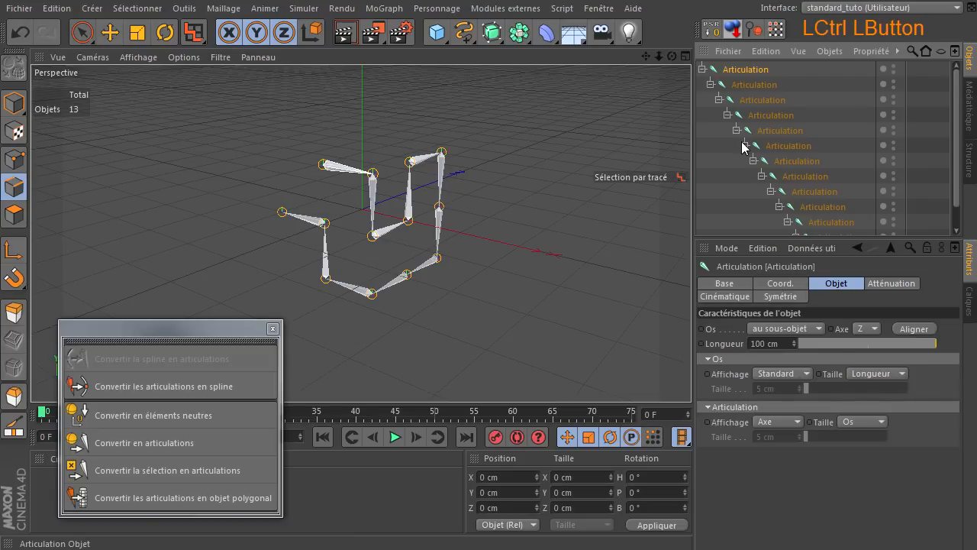
pyautogui.scroll(-2, 745, 148)
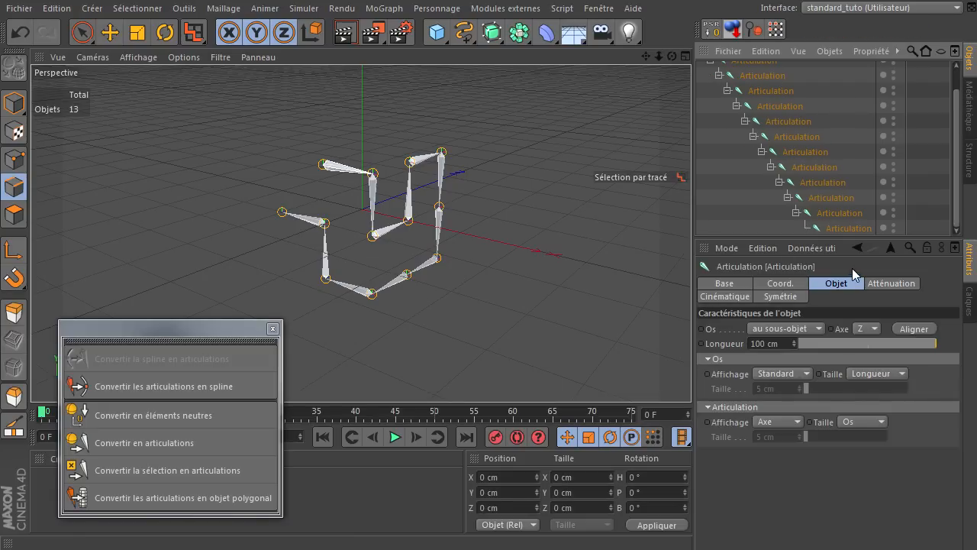
pyautogui.click(846, 227)
pyautogui.scroll(2, 806, 222)
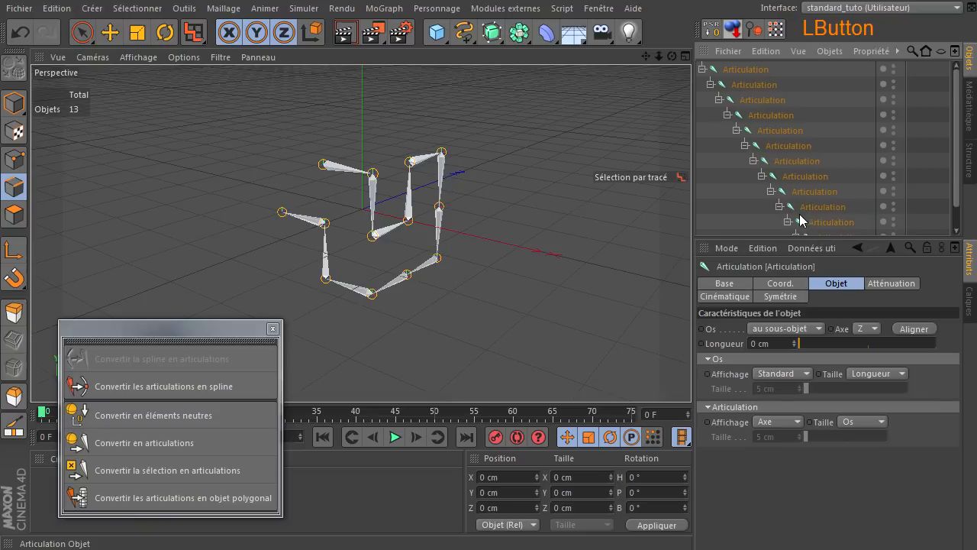
# - Select every joint of the Articulation chain and convert the joints into a spline
pyautogui.keyDown('shift'); pyautogui.click(747, 70); pyautogui.keyUp('shift')
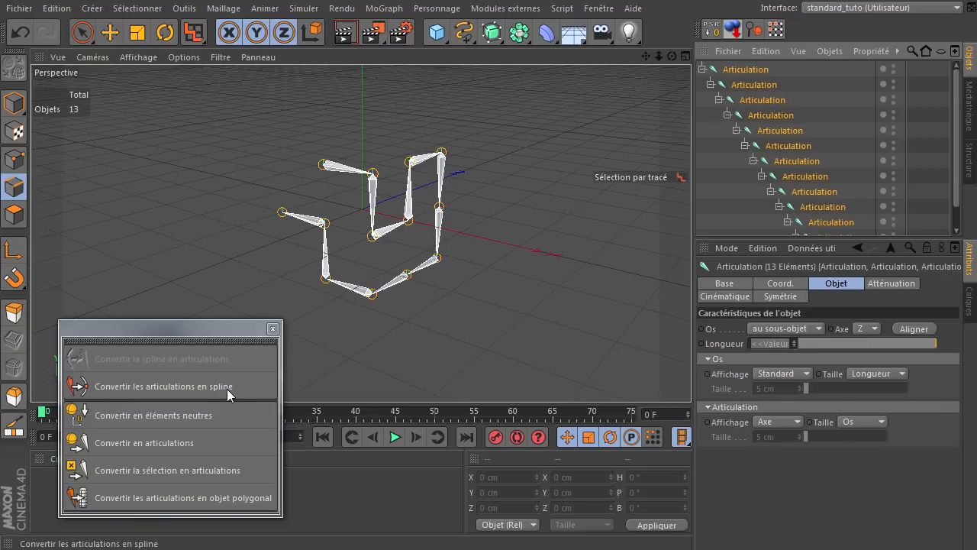
pyautogui.click(701, 70)
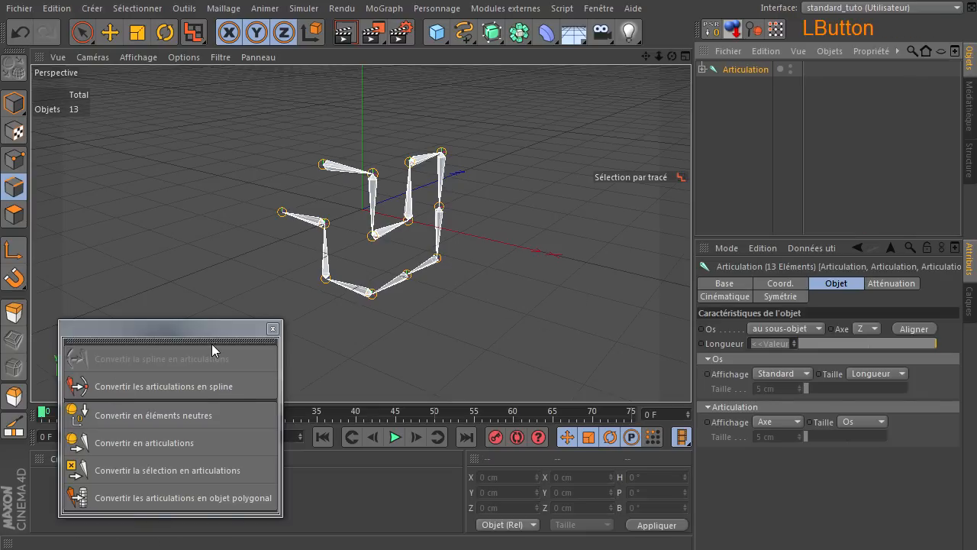
pyautogui.click(160, 389)
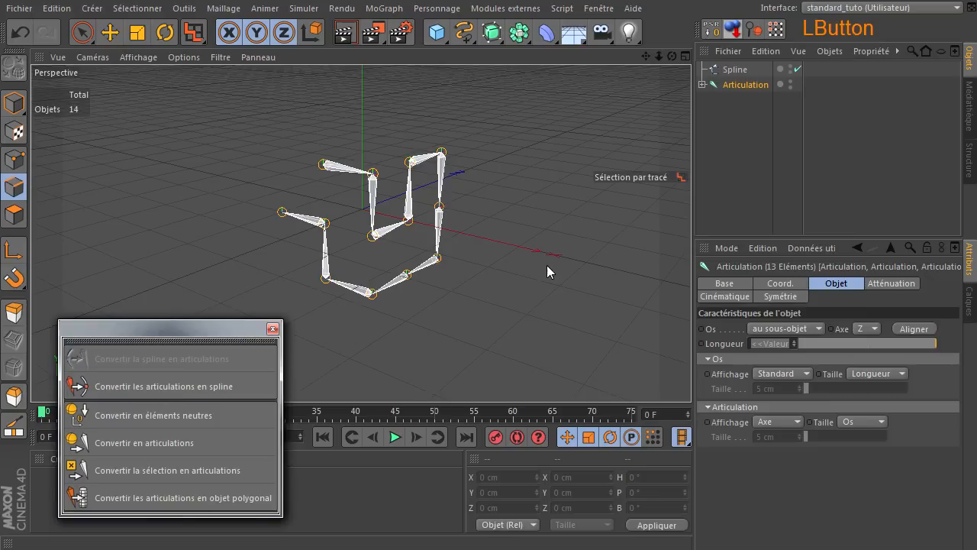
# - Delete the Articulation chain, keep the converted Spline and view it from another angle
pyautogui.click(749, 86)
pyautogui.press('Delete')
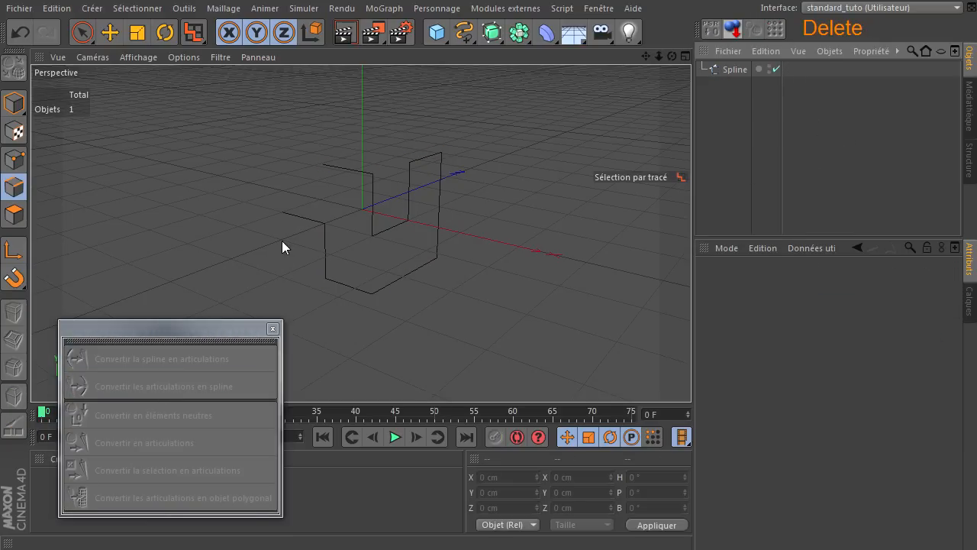
pyautogui.moveTo(672, 56); pyautogui.dragTo(691, 374)
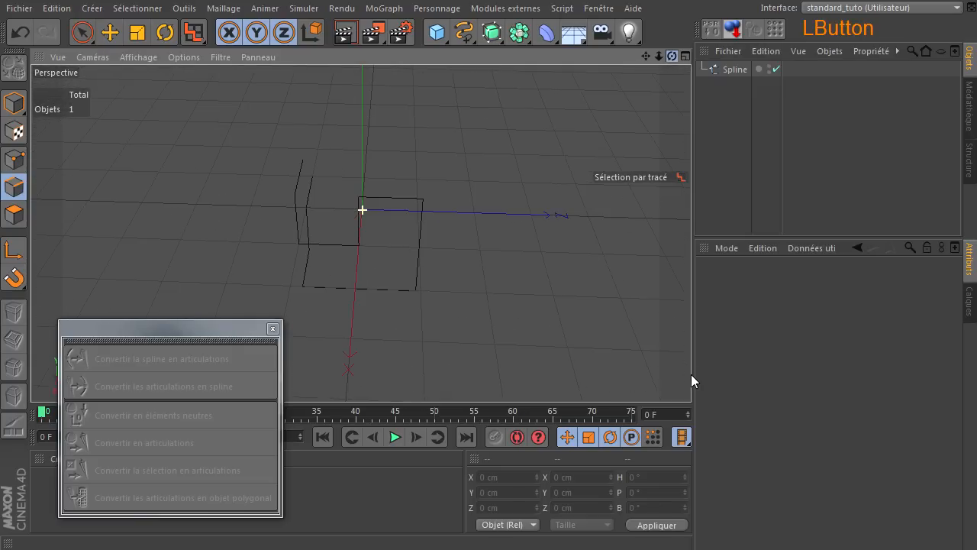
# - Delete the remaining Spline object to empty the scene
pyautogui.click(734, 69)
pyautogui.press('Delete')
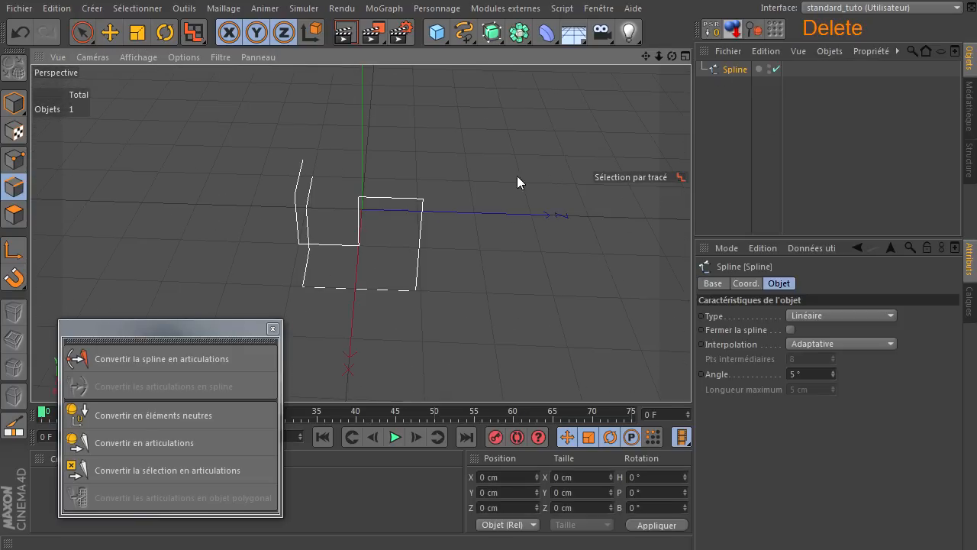
pyautogui.click(724, 69)
pyautogui.press('Delete')
# - Draw a winding chain of eight joints across the right view with the Joint tool
pyautogui.middleClick(255, 221)
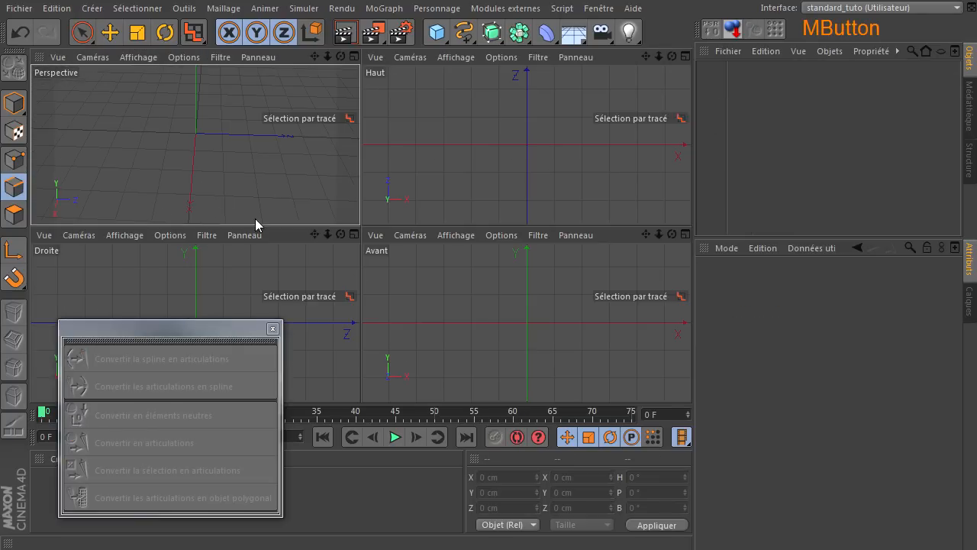
pyautogui.middleClick(168, 282)
pyautogui.click(427, 8)
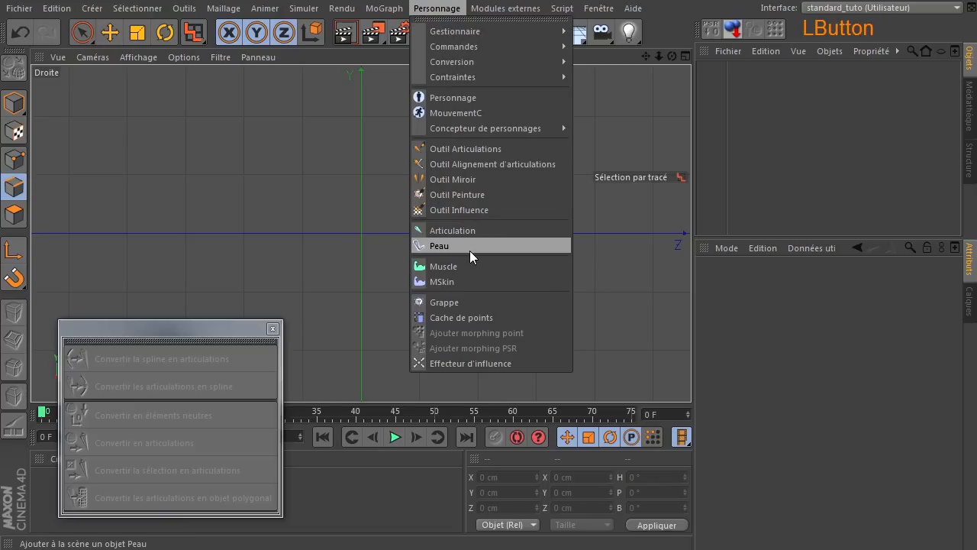
pyautogui.click(468, 150)
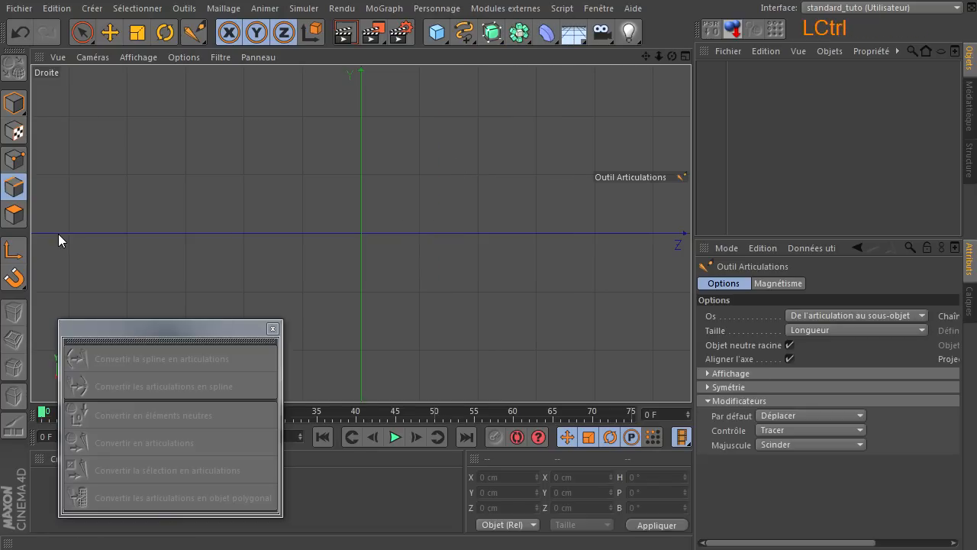
pyautogui.keyDown('ctrl'); pyautogui.click(58, 234); pyautogui.keyUp('ctrl')
pyautogui.keyDown('ctrl'); pyautogui.click(168, 112); pyautogui.keyUp('ctrl')
pyautogui.keyDown('ctrl'); pyautogui.click(322, 106); pyautogui.keyUp('ctrl')
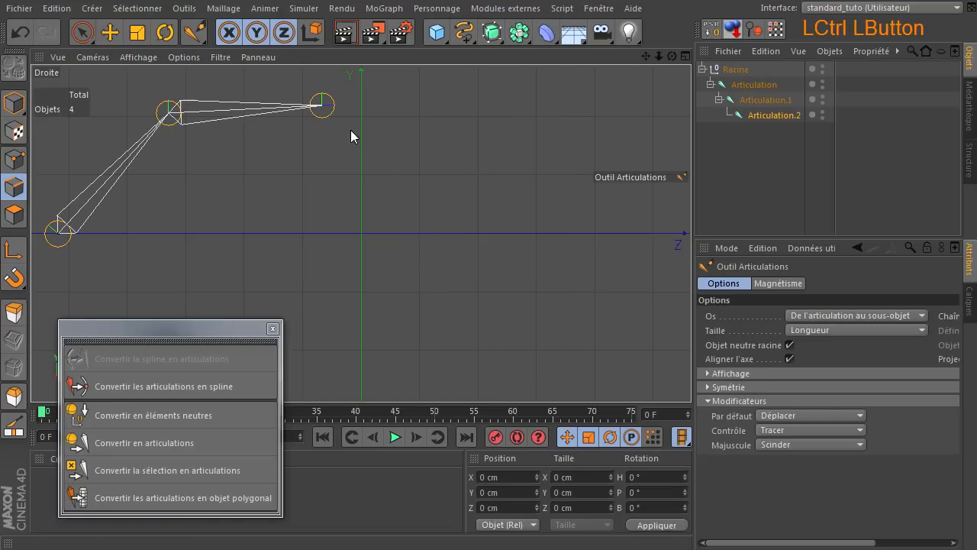
pyautogui.keyDown('ctrl'); pyautogui.click(390, 181); pyautogui.keyUp('ctrl')
pyautogui.keyDown('ctrl'); pyautogui.click(390, 290); pyautogui.keyUp('ctrl')
pyautogui.keyDown('ctrl'); pyautogui.click(466, 360); pyautogui.keyUp('ctrl')
pyautogui.keyDown('ctrl'); pyautogui.click(471, 358); pyautogui.keyUp('ctrl')
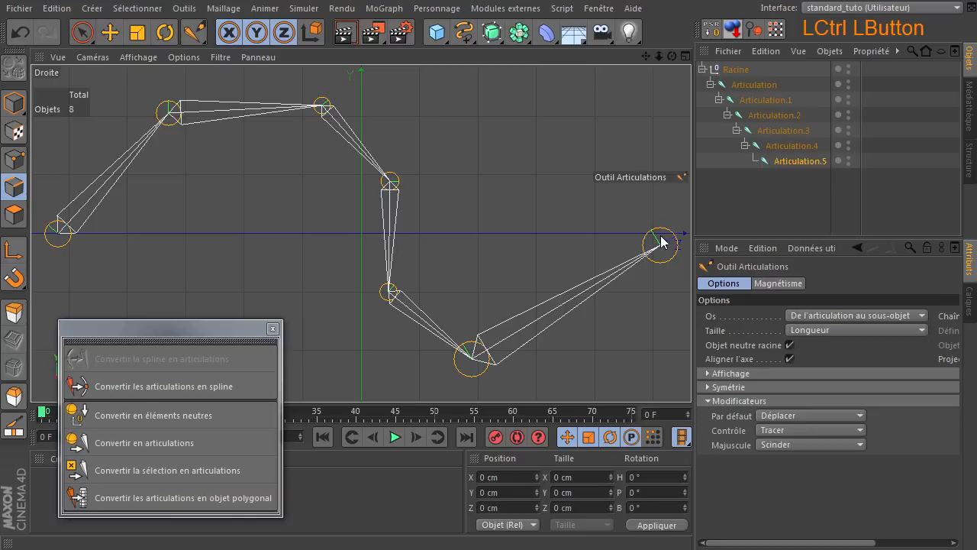
pyautogui.keyDown('ctrl'); pyautogui.click(658, 241); pyautogui.keyUp('ctrl')
pyautogui.keyDown('ctrl'); pyautogui.click(546, 107); pyautogui.keyUp('ctrl')
pyautogui.middleClick(226, 161)
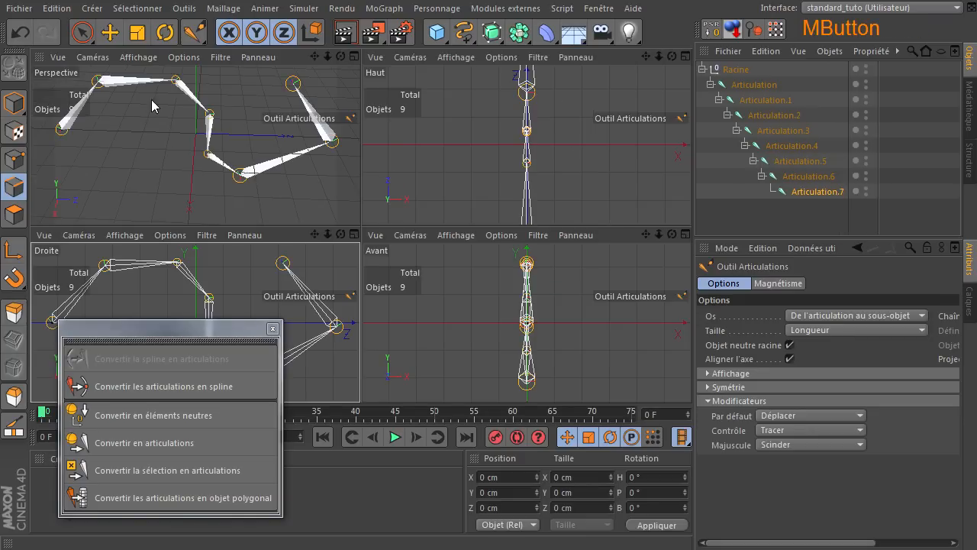
# - Convert the whole Racine joint hierarchy into a spline and delete the joints beneath Racine
pyautogui.moveTo(791, 217); pyautogui.dragTo(692, 55)
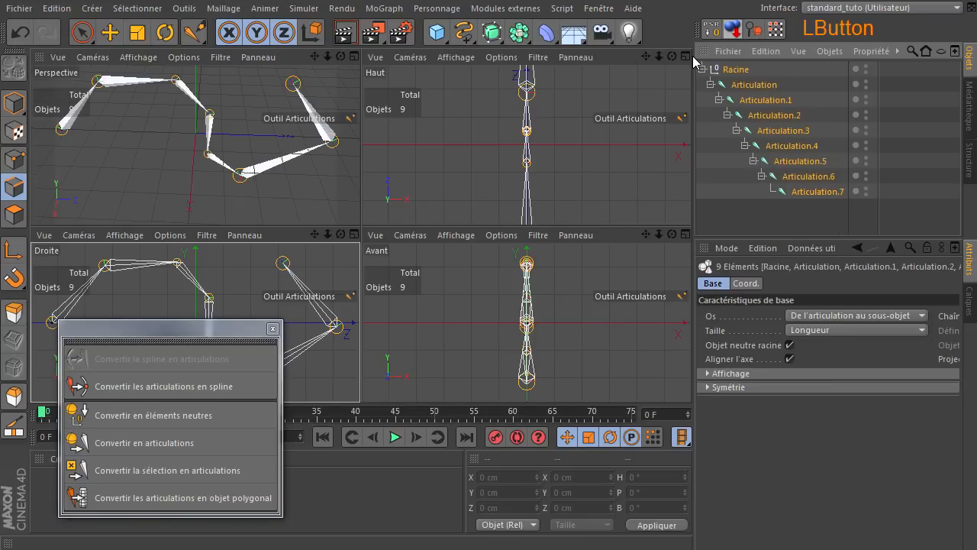
pyautogui.click(123, 387)
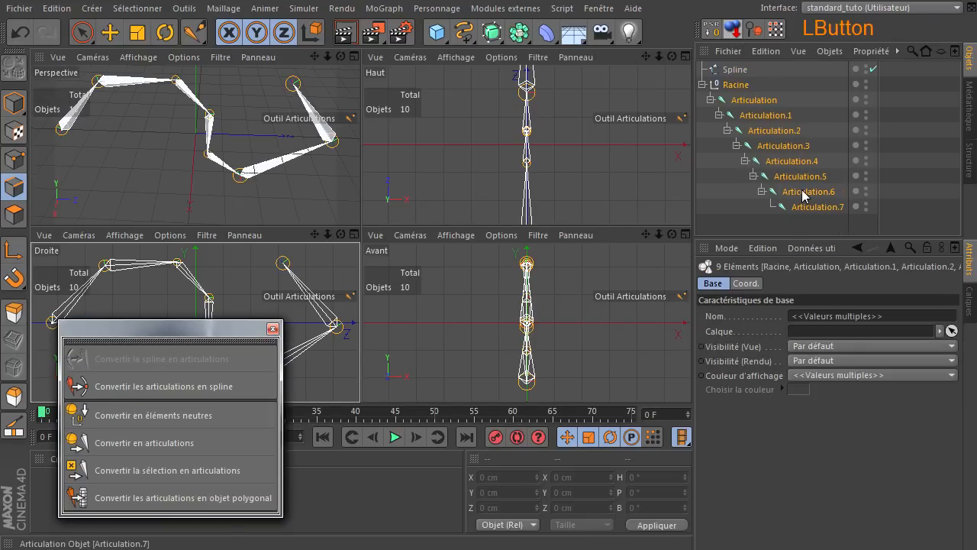
pyautogui.click(746, 100)
pyautogui.press('Delete')
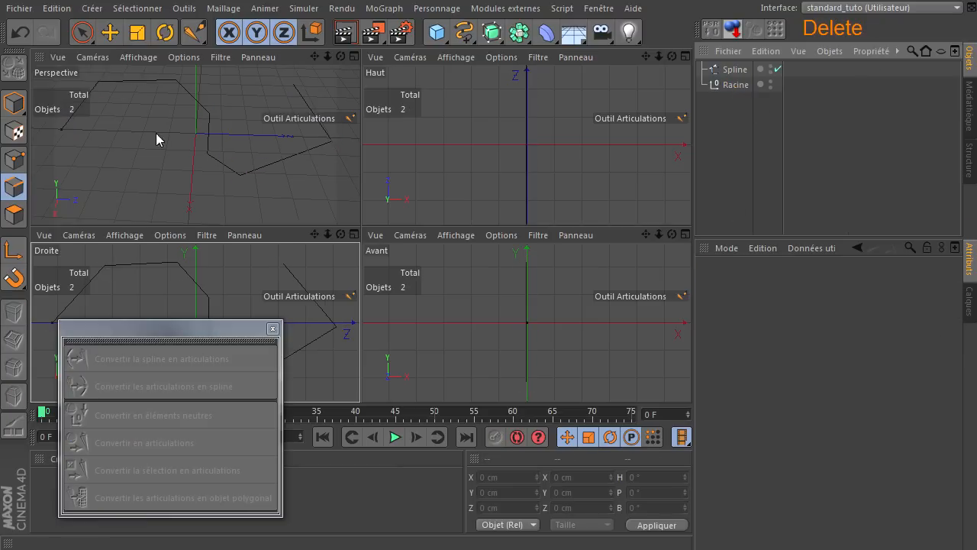
# - Delete the Spline and Racine objects and reframe the empty perspective view
pyautogui.middleClick(151, 134)
pyautogui.keyDown('alt'); pyautogui.moveTo(690, 374); pyautogui.dragTo(678, 374); pyautogui.keyUp('alt')
pyautogui.moveTo(659, 56); pyautogui.dragTo(661, 81)
pyautogui.click(722, 137)
pyautogui.moveTo(726, 128); pyautogui.dragTo(729, 68)
pyautogui.press('Delete')
# - Draw a freehand spline arching across the perspective view and over the world origin
pyautogui.click(463, 32)
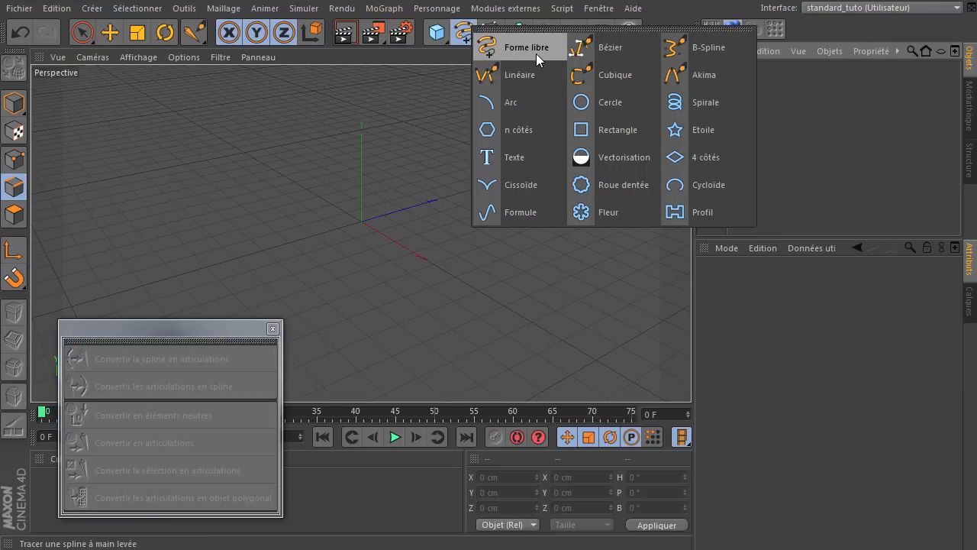
pyautogui.click(536, 53)
pyautogui.moveTo(120, 227)
pyautogui.mouseDown()
pyautogui.moveTo(497, 213)
pyautogui.moveTo(569, 227)
pyautogui.mouseUp()
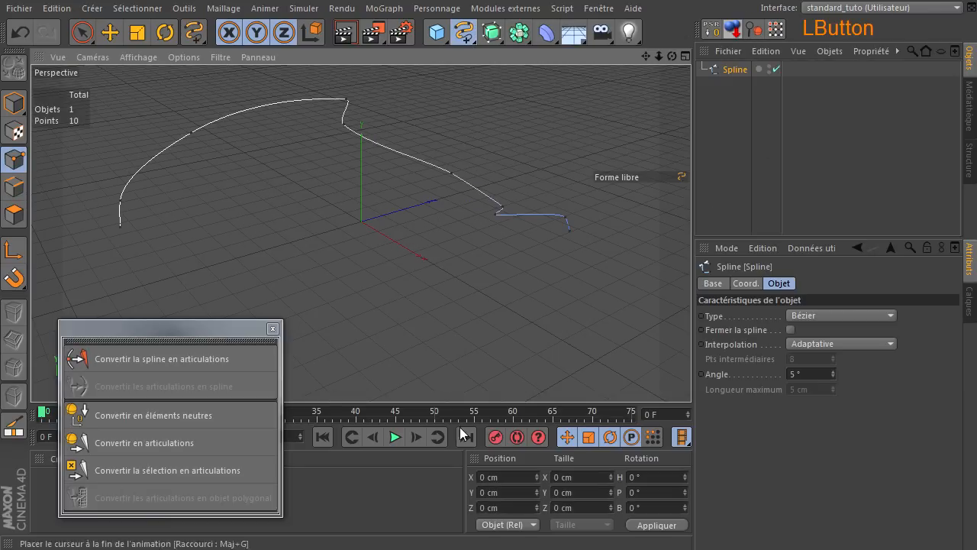
# - Convert the freehand spline into joints and delete the original spline
pyautogui.click(153, 359)
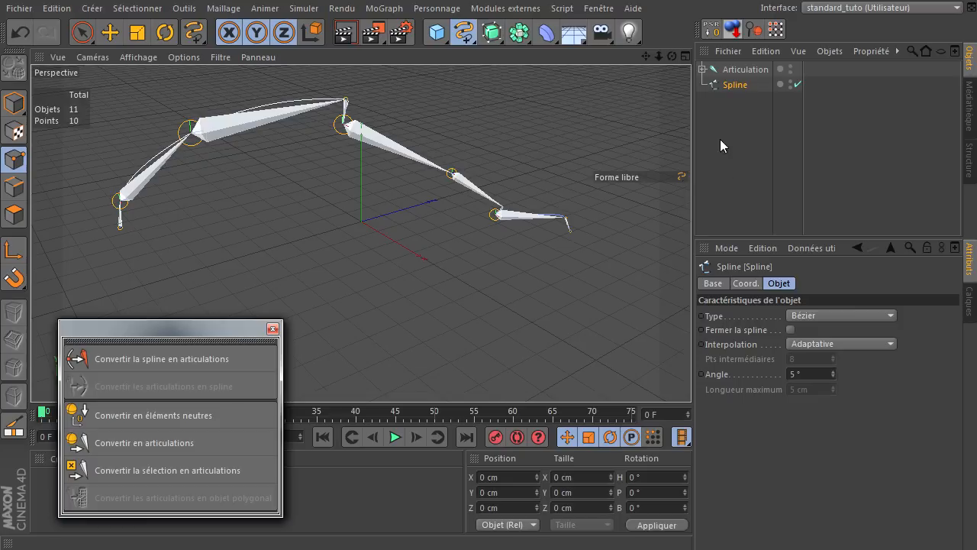
pyautogui.click(719, 89)
pyautogui.press('Delete')
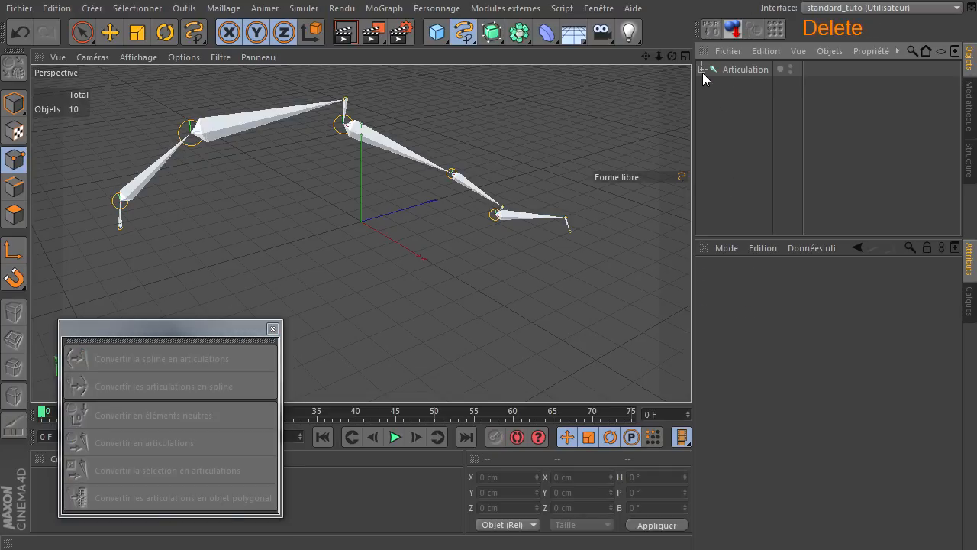
# - Expand the full Articulation hierarchy, select all its joints and convert them into a spline
pyautogui.click(701, 69)
pyautogui.click(702, 69)
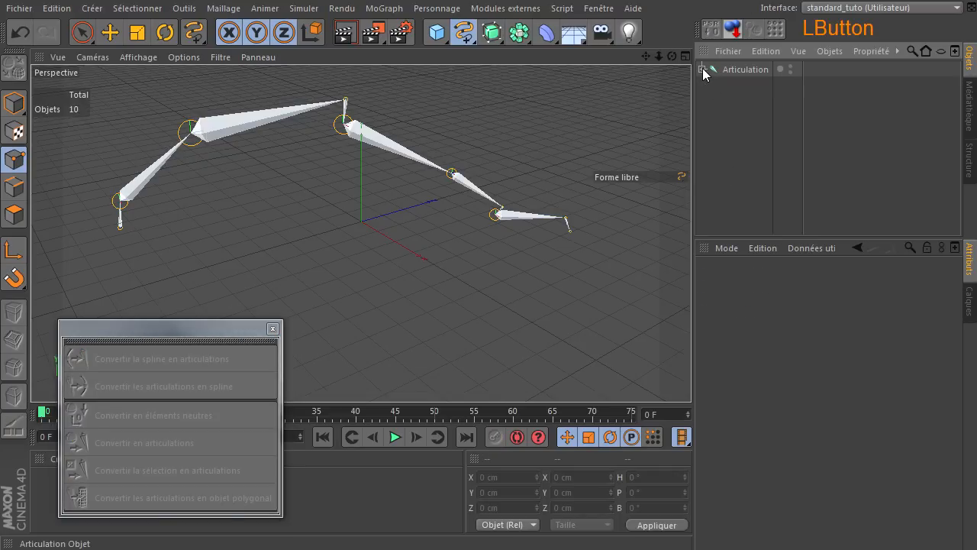
pyautogui.keyDown('ctrl'); pyautogui.click(701, 70); pyautogui.keyUp('ctrl')
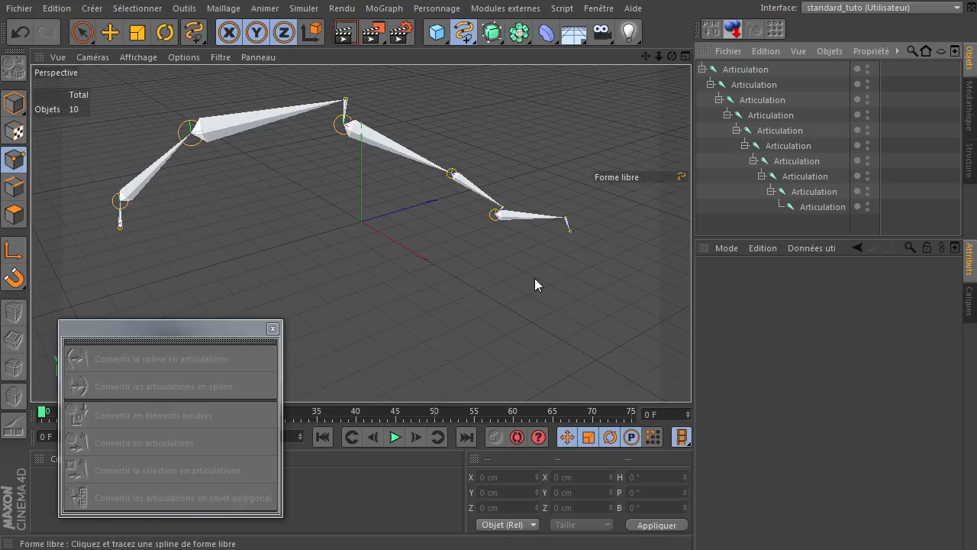
pyautogui.moveTo(805, 228); pyautogui.dragTo(708, 62)
pyautogui.click(133, 387)
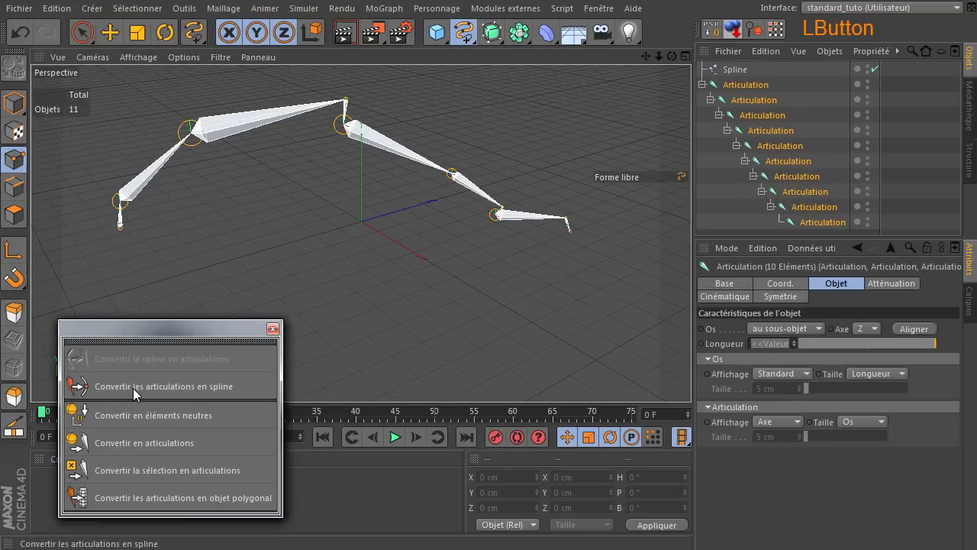
# - Delete the whole Articulation hierarchy, leaving only the converted Spline
pyautogui.click(752, 100)
pyautogui.press('Delete')
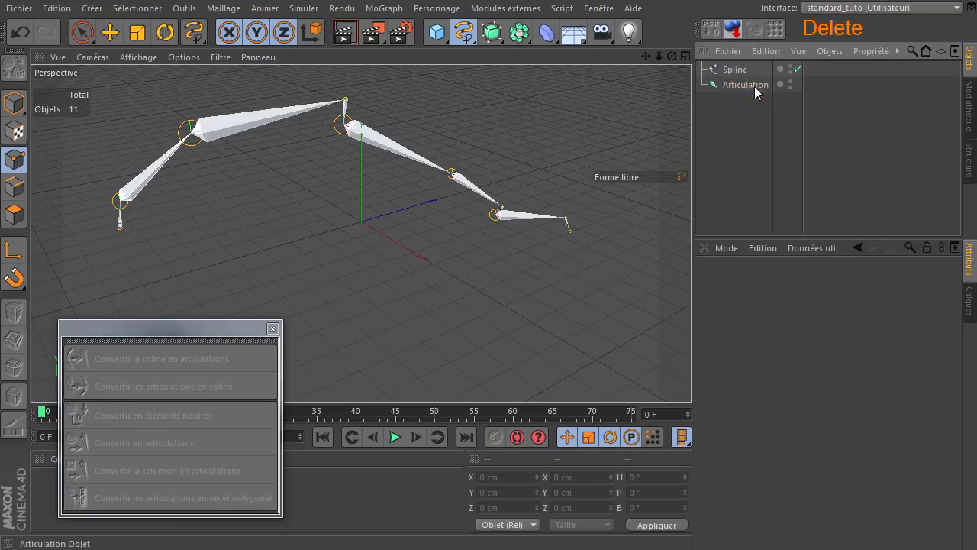
pyautogui.click(735, 85)
pyautogui.press('Delete')
# - Examine the Hair tags that can be added to the Spline, including the dynamics tag
pyautogui.click(729, 74)
pyautogui.rightClick(709, 67)
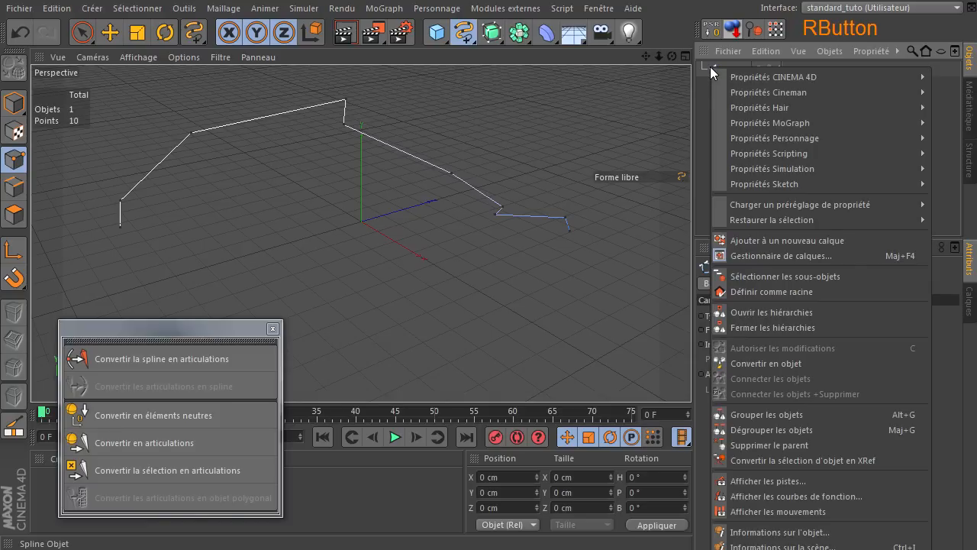
pyautogui.moveTo(849, 112)
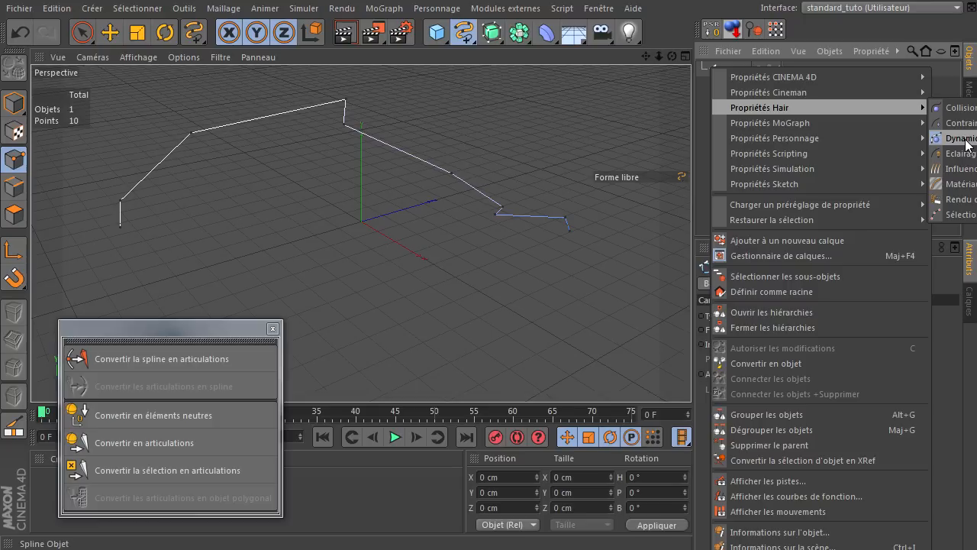
pyautogui.click(517, 288)
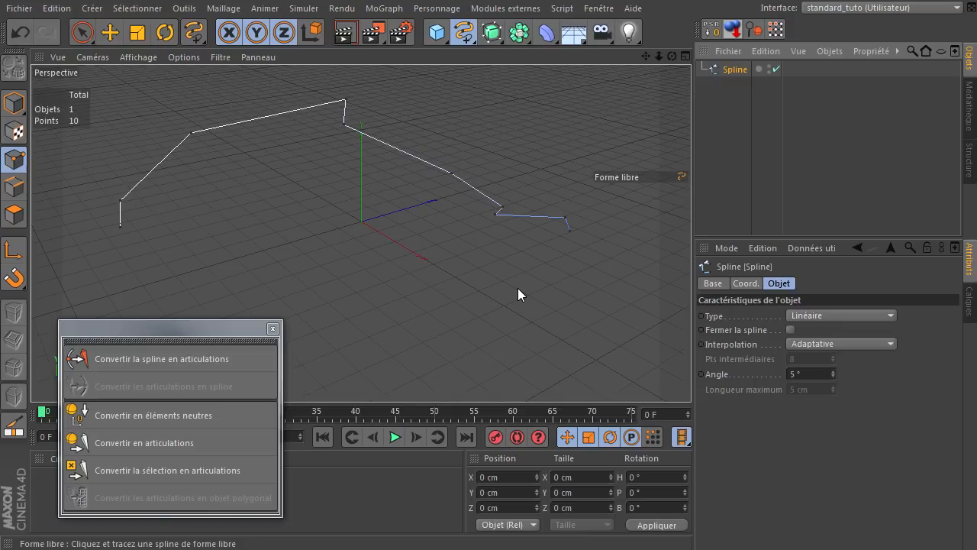
# - Delete the Spline and draw a zigzag chain of four joints in the right view with the Joint tool
pyautogui.click(731, 69)
pyautogui.press('Delete')
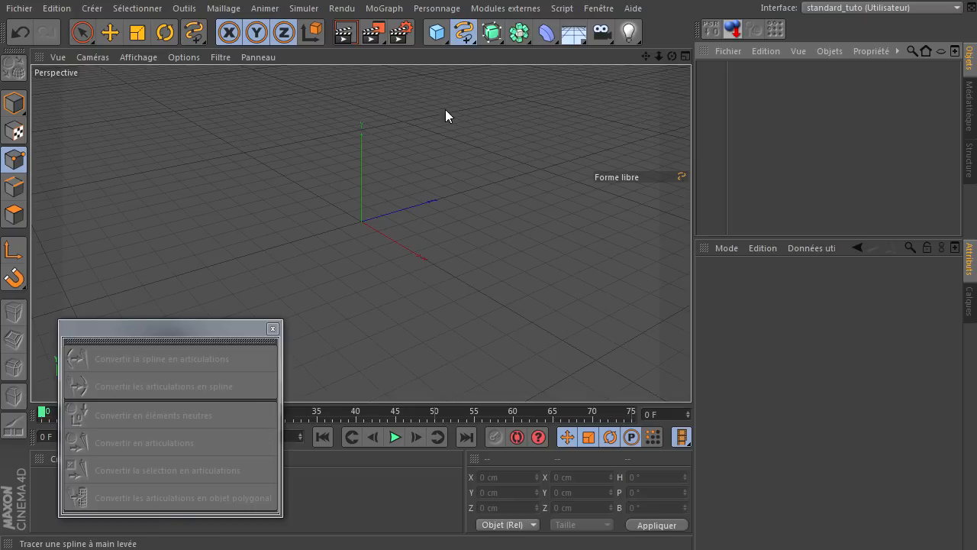
pyautogui.middleClick(330, 185)
pyautogui.middleClick(148, 273)
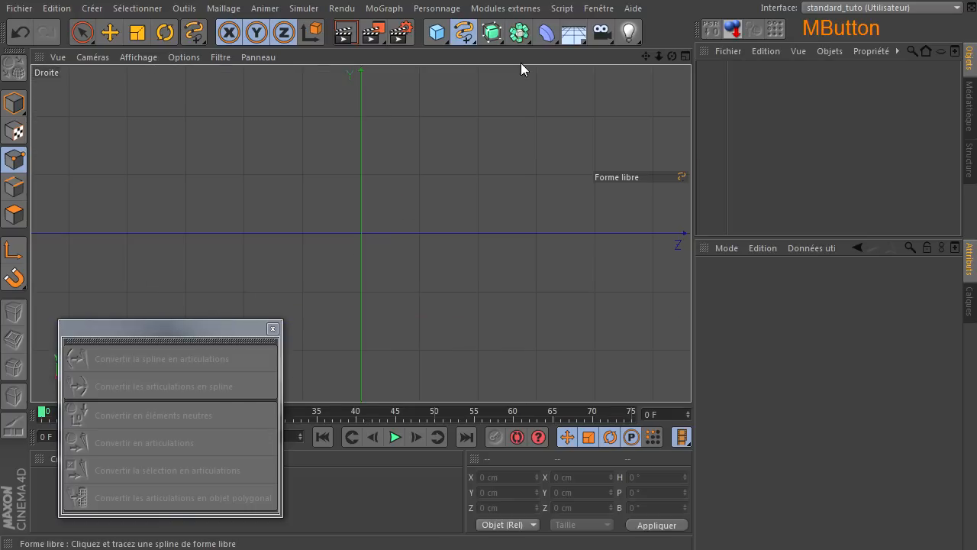
pyautogui.click(428, 9)
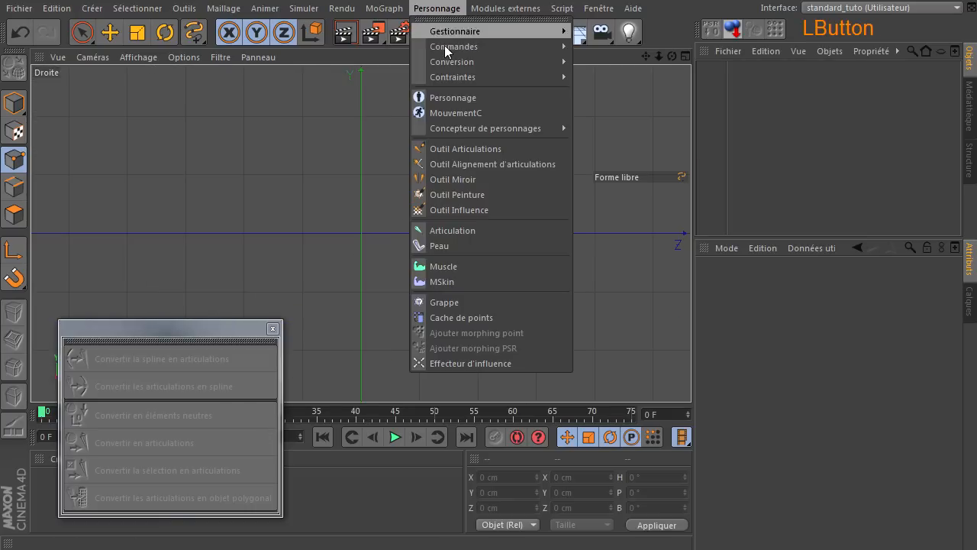
pyautogui.click(456, 152)
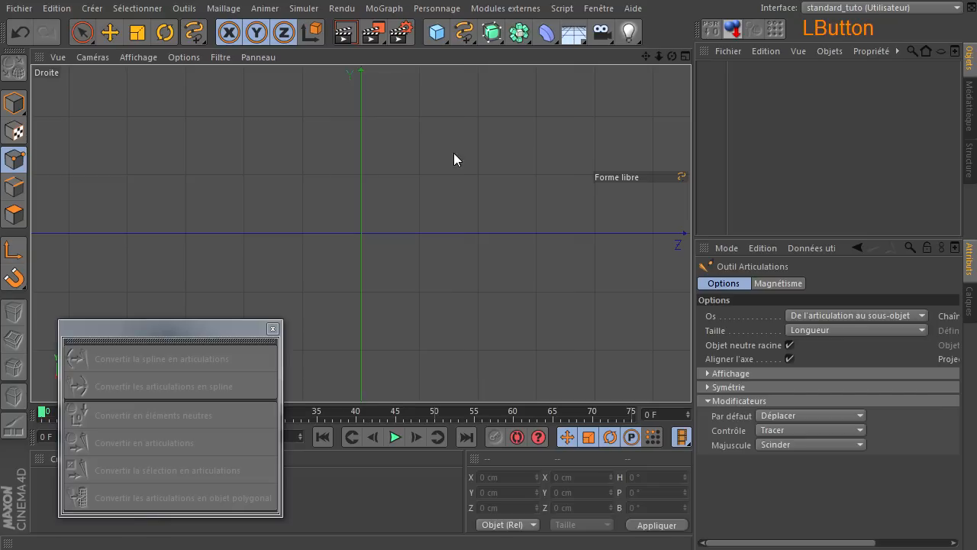
pyautogui.keyDown('ctrl'); pyautogui.click(70, 233); pyautogui.keyUp('ctrl')
pyautogui.keyDown('ctrl'); pyautogui.click(232, 110); pyautogui.keyUp('ctrl')
pyautogui.keyDown('ctrl'); pyautogui.click(361, 239); pyautogui.keyUp('ctrl')
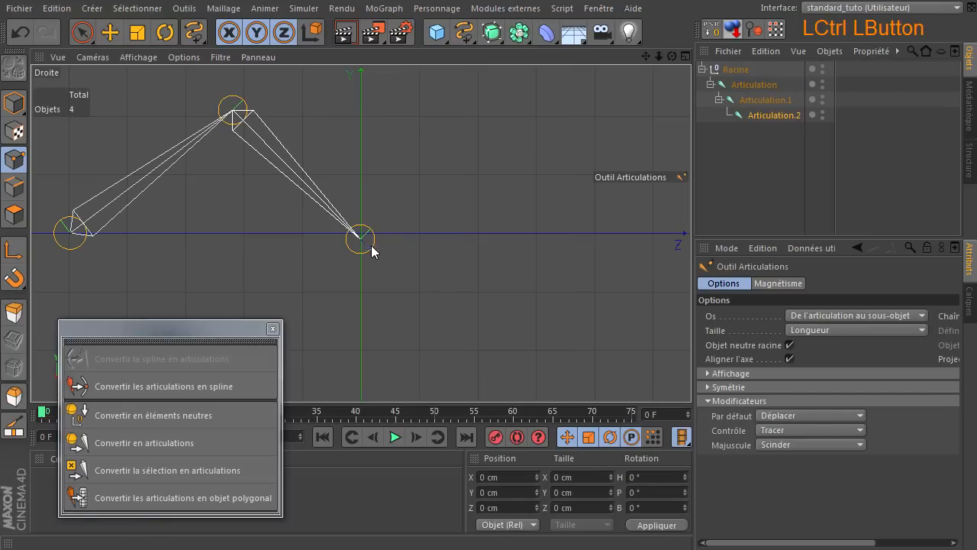
pyautogui.keyDown('ctrl'); pyautogui.click(594, 313); pyautogui.keyUp('ctrl')
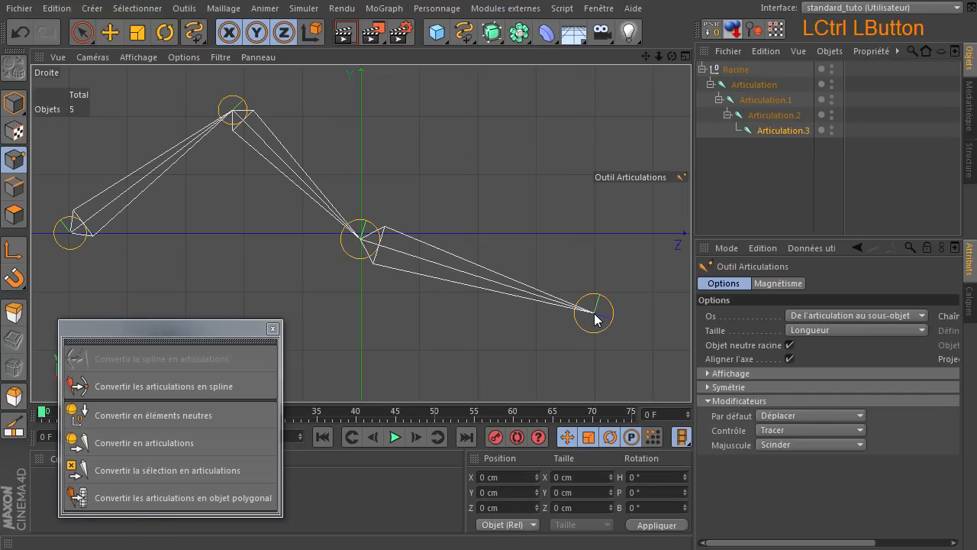
pyautogui.middleClick(344, 170)
pyautogui.middleClick(244, 151)
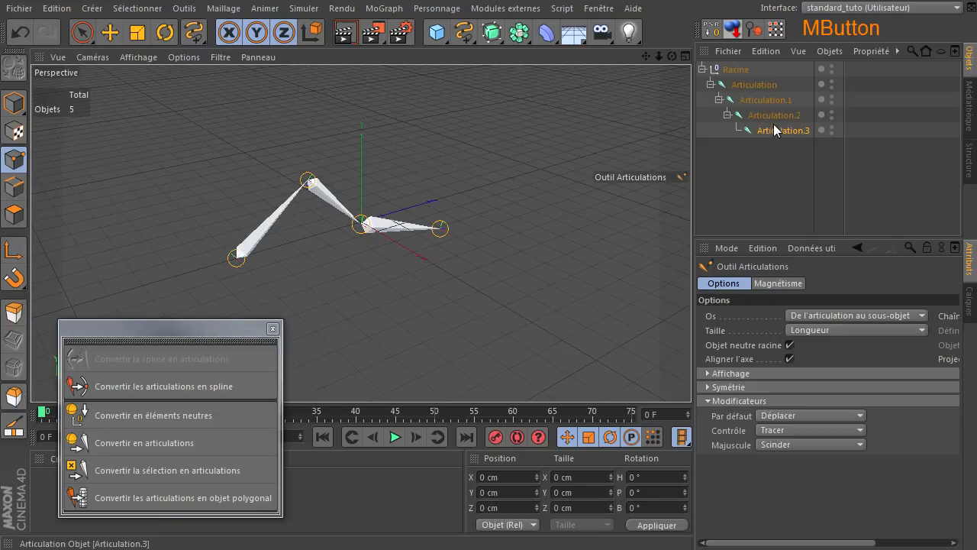
# - Add a CI tag to the Articulation joint with Articulation.3 as its end, and create its target and pole
pyautogui.click(719, 85)
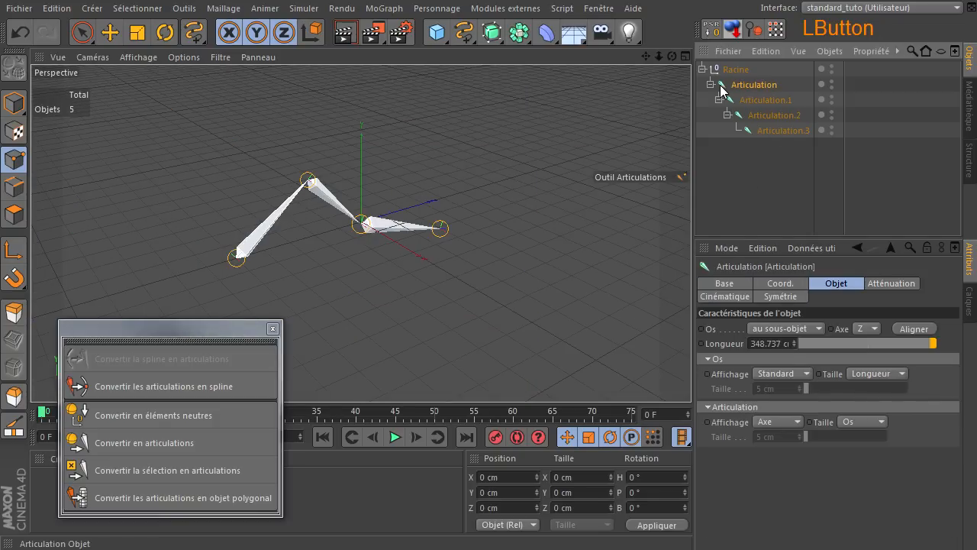
pyautogui.rightClick(722, 84)
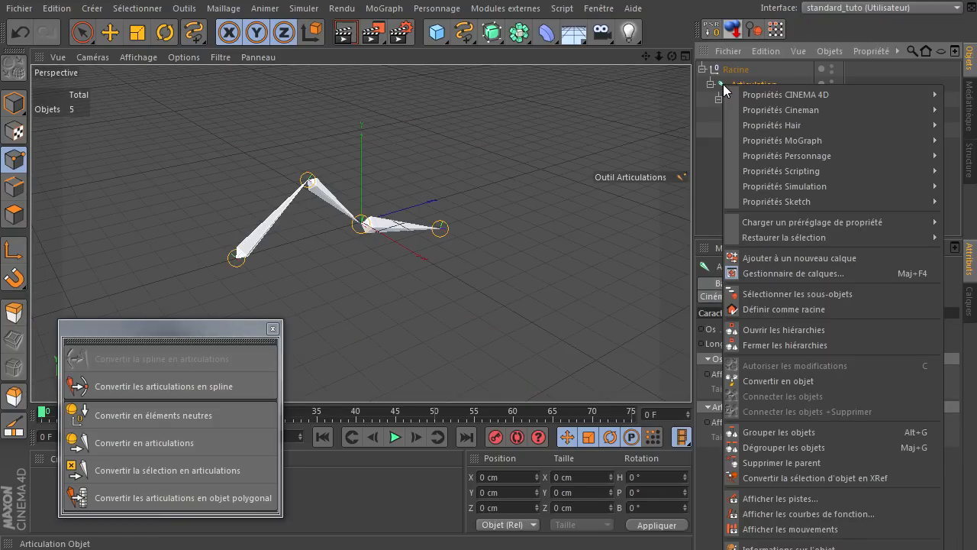
pyautogui.moveTo(770, 156)
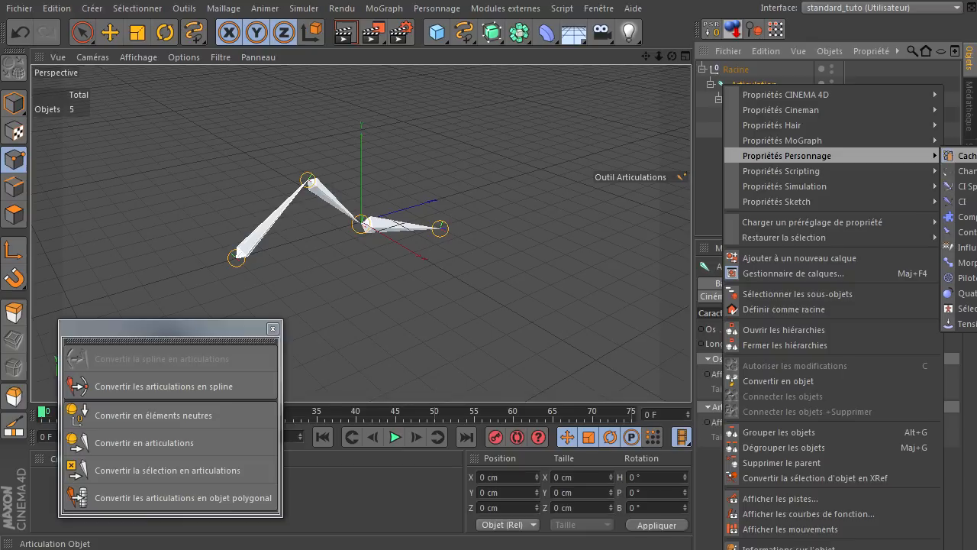
pyautogui.click(962, 201)
pyautogui.moveTo(772, 133); pyautogui.dragTo(788, 208)
pyautogui.moveTo(818, 358); pyautogui.dragTo(818, 345)
pyautogui.click(918, 358)
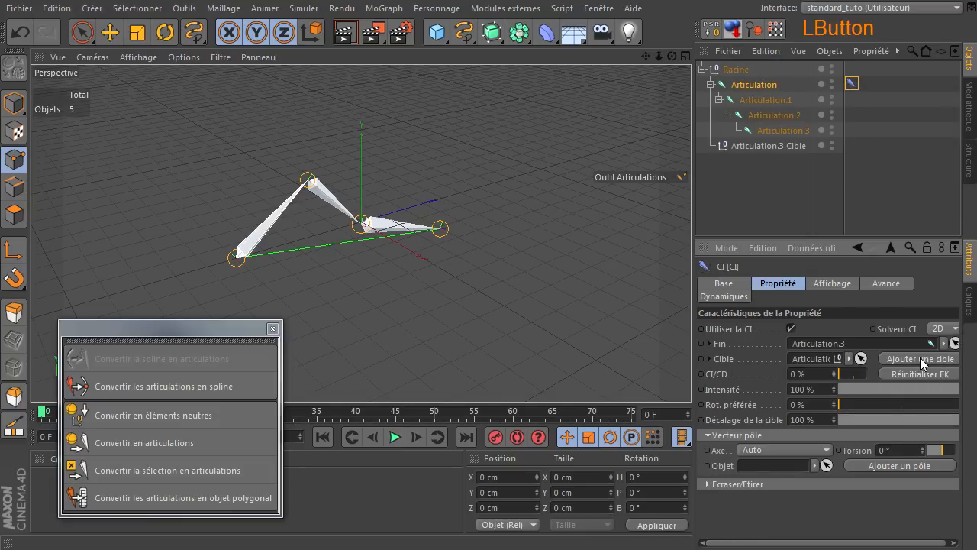
pyautogui.click(896, 465)
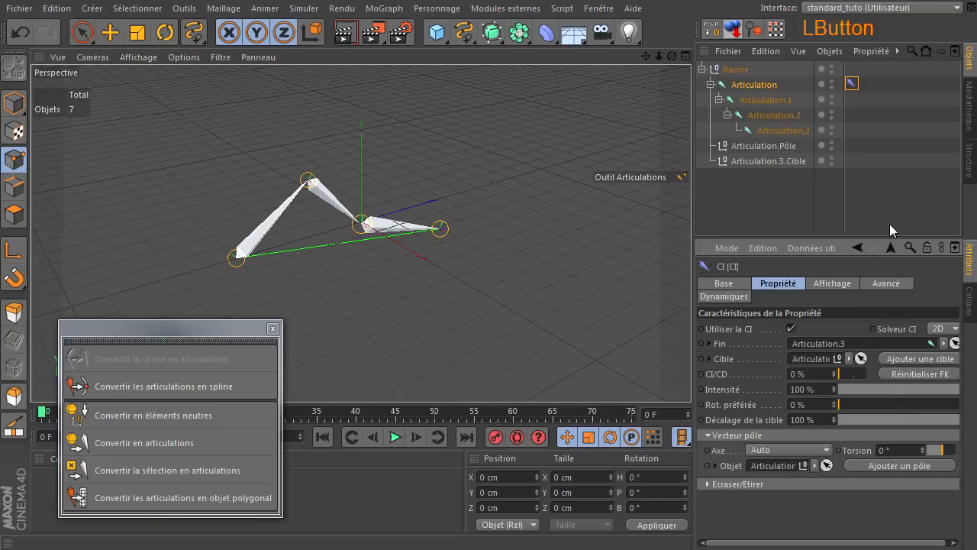
# - Move Articulation.Pôle above the chain to about Y 365, Z 435 cm, and Articulation.3.Cible to about Y -61, Z 959 cm
pyautogui.click(780, 147)
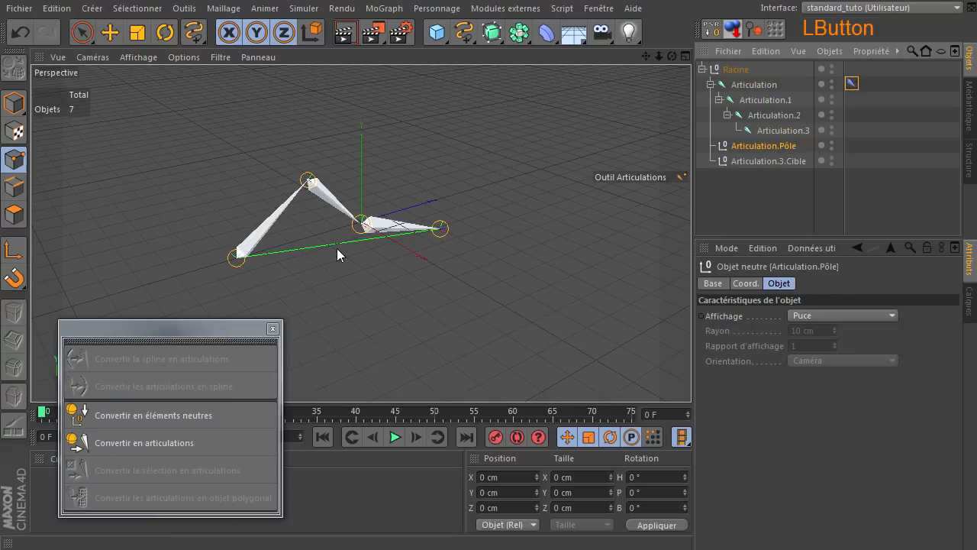
pyautogui.click(14, 103)
pyautogui.click(110, 32)
pyautogui.moveTo(366, 169); pyautogui.dragTo(402, 123)
pyautogui.click(770, 161)
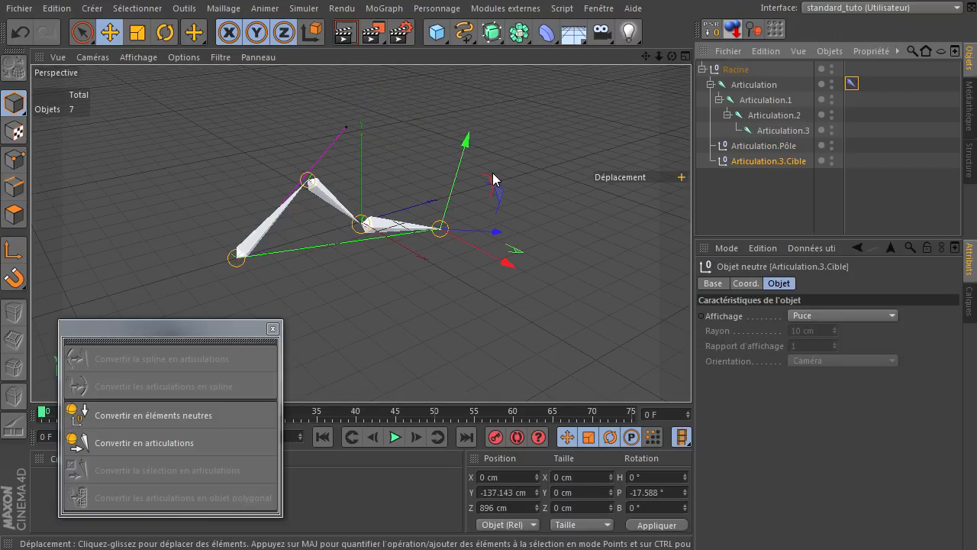
pyautogui.moveTo(492, 175)
pyautogui.mouseDown()
pyautogui.moveTo(426, 161)
pyautogui.moveTo(549, 87)
pyautogui.moveTo(508, 196)
pyautogui.moveTo(504, 150)
pyautogui.moveTo(506, 163)
pyautogui.mouseUp()
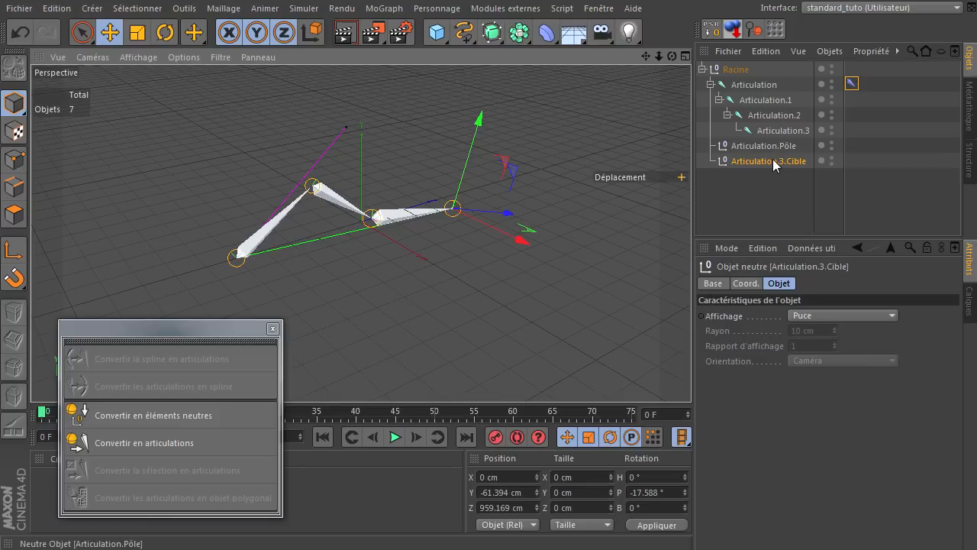
# - Display the Articulation.3.Cible null as a Pentagone and enlarge its radius around the end joint
pyautogui.click(728, 71)
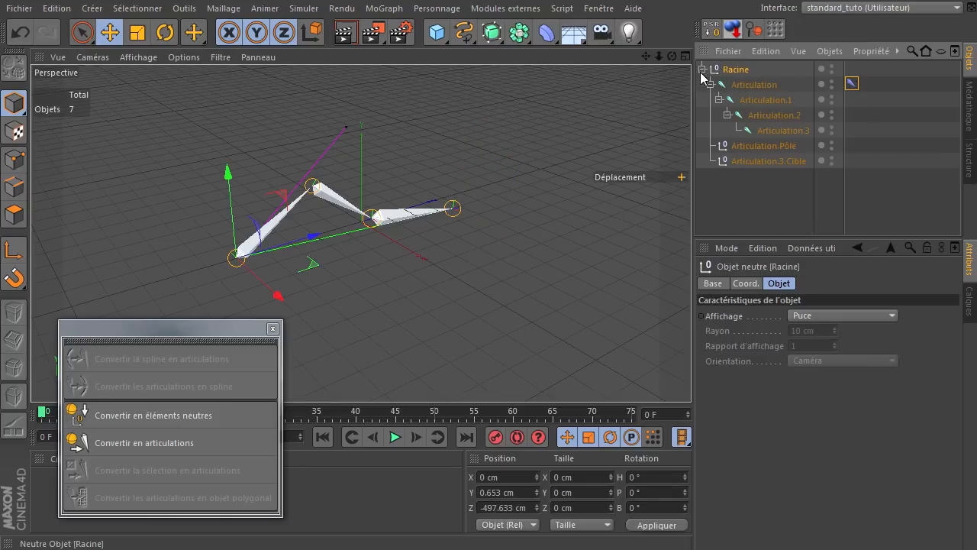
pyautogui.click(758, 147)
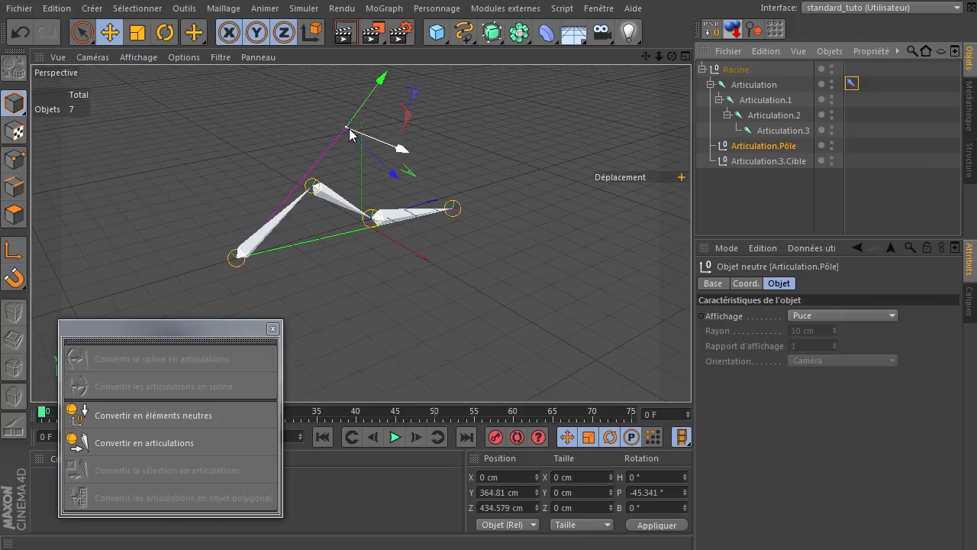
pyautogui.click(749, 161)
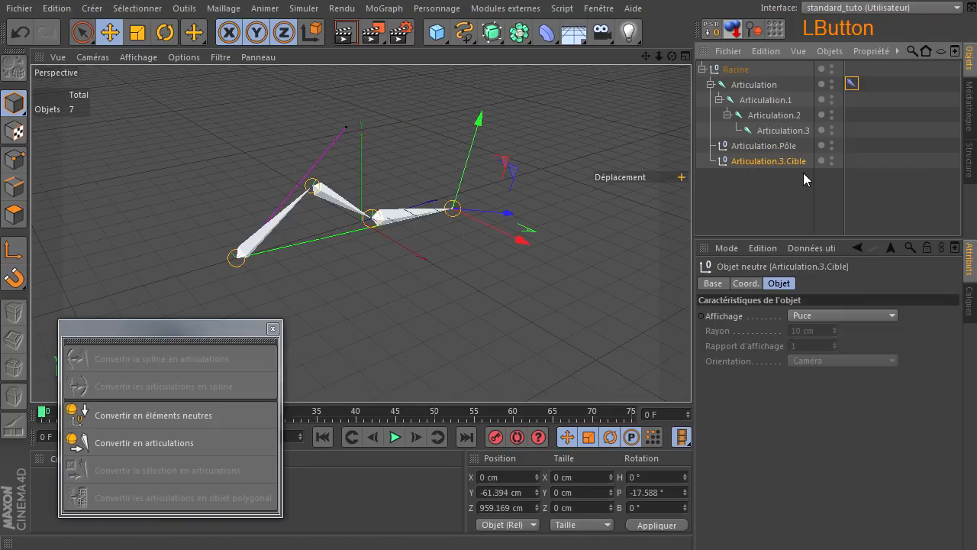
pyautogui.click(819, 317)
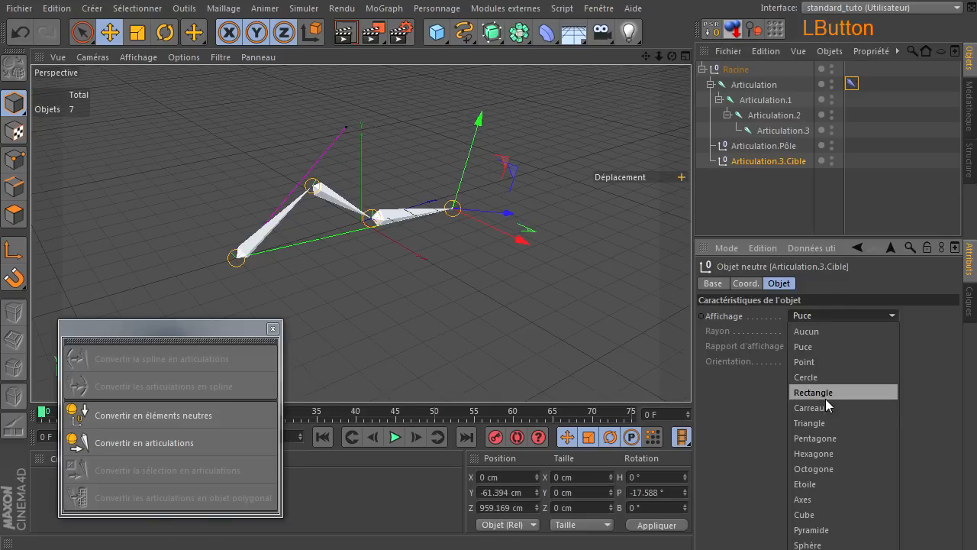
pyautogui.click(816, 438)
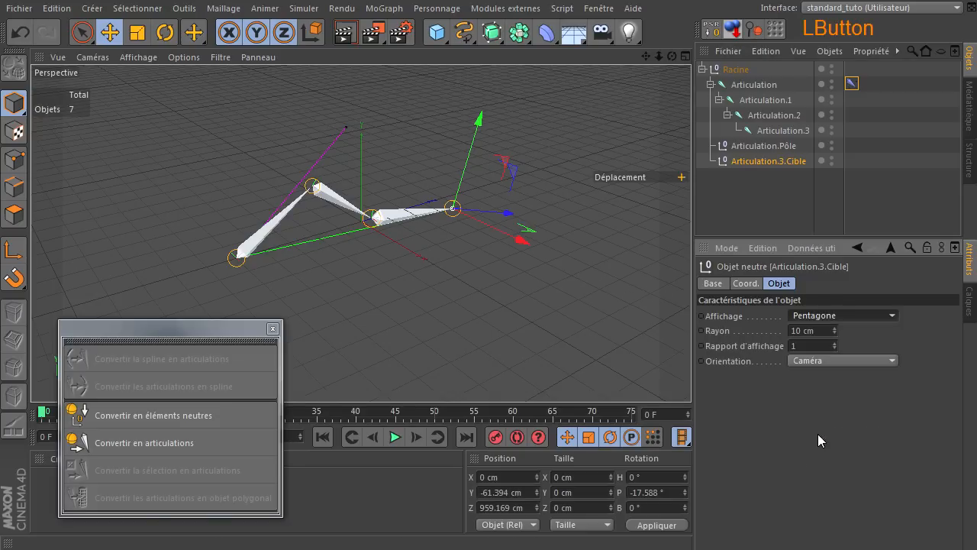
pyautogui.moveTo(836, 333); pyautogui.dragTo(820, 340)
# - Enable the display colour of Articulation.3.Cible and set it to orange
pyautogui.click(745, 283)
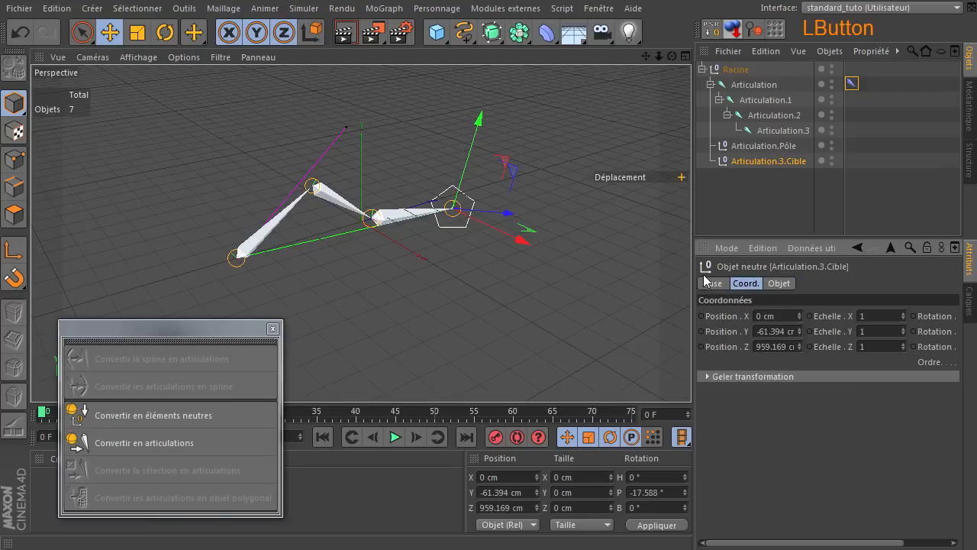
pyautogui.click(710, 283)
pyautogui.click(806, 375)
pyautogui.click(805, 420)
pyautogui.click(801, 393)
pyautogui.click(757, 363)
pyautogui.click(758, 327)
pyautogui.moveTo(768, 330); pyautogui.dragTo(771, 329)
pyautogui.click(769, 460)
pyautogui.click(338, 240)
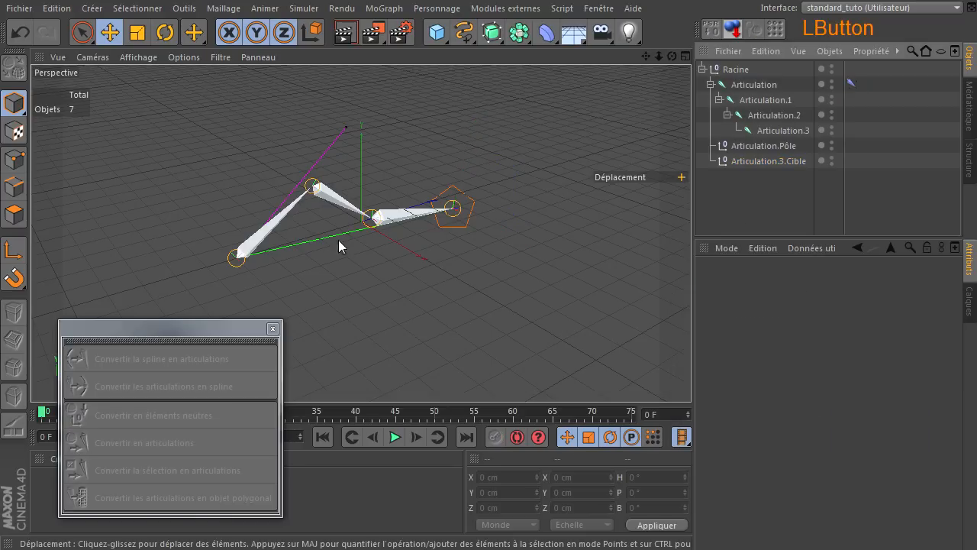
# - Display the Articulation.Pôle null as a Carreau and enlarge its radius
pyautogui.click(346, 126)
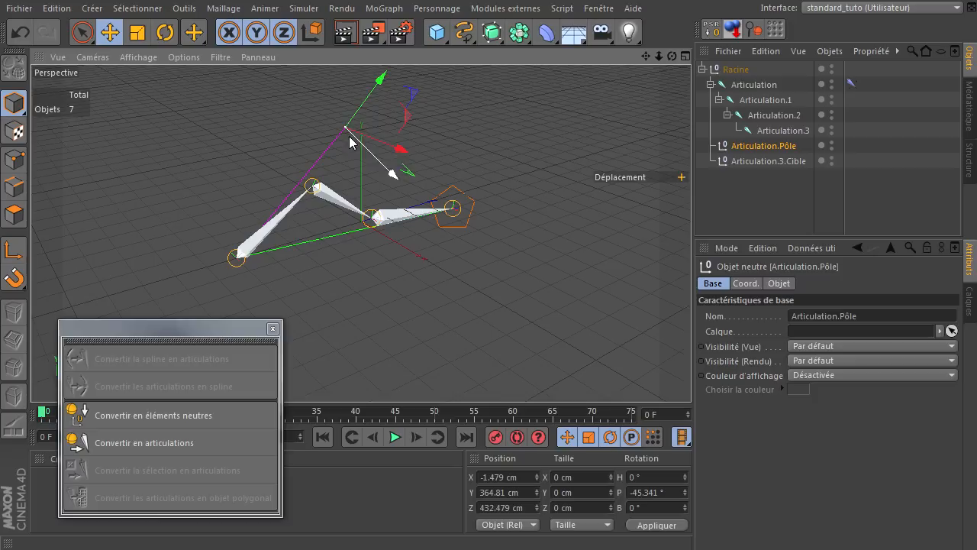
pyautogui.click(781, 283)
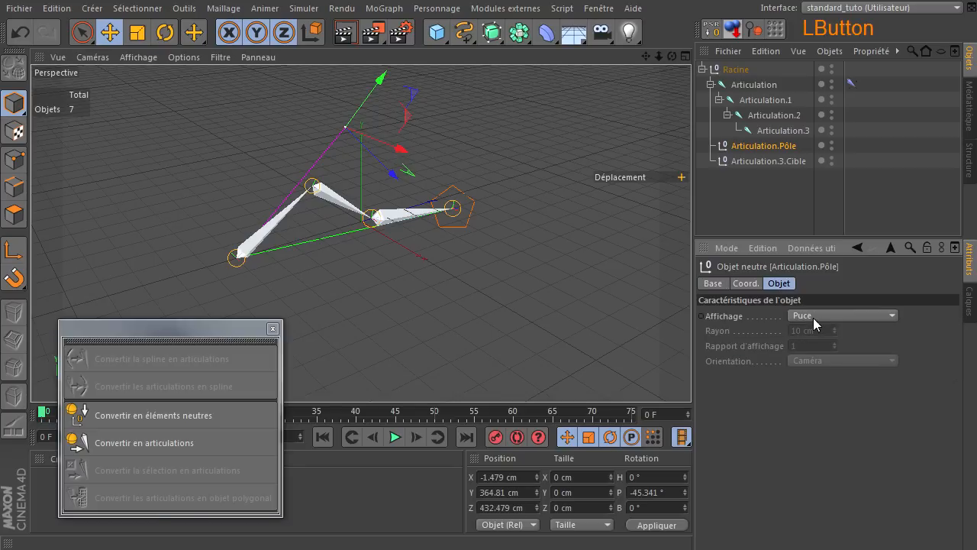
pyautogui.click(813, 316)
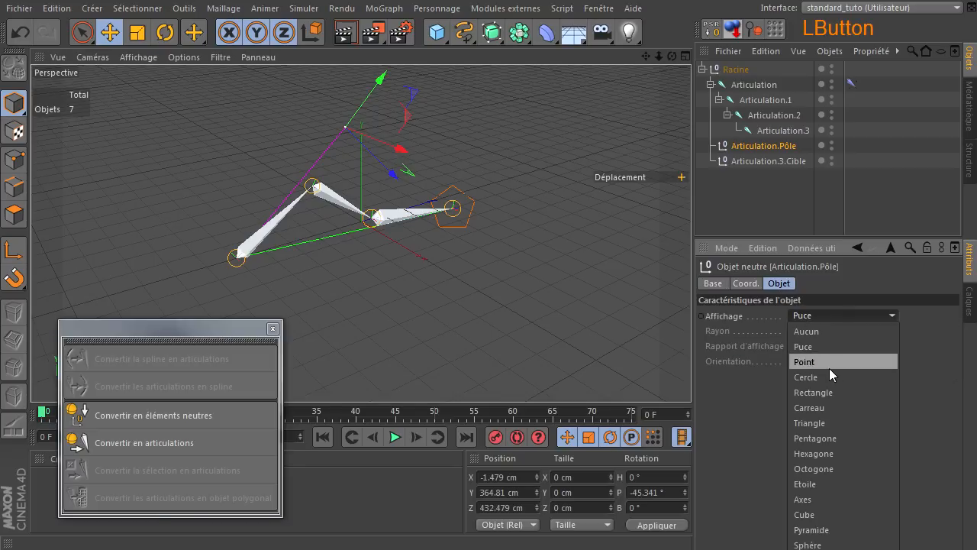
pyautogui.click(828, 407)
pyautogui.moveTo(834, 334); pyautogui.dragTo(834, 333)
# - Enable the display colour of Articulation.Pôle and set it to green with R 0, V 184, B 6
pyautogui.click(733, 282)
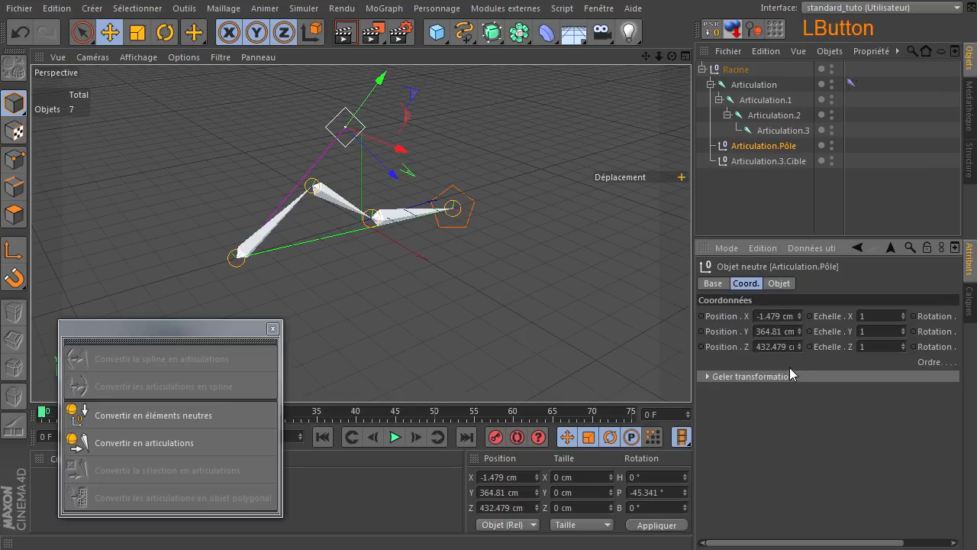
pyautogui.click(714, 284)
pyautogui.click(807, 375)
pyautogui.click(808, 420)
pyautogui.click(807, 390)
pyautogui.moveTo(812, 328); pyautogui.dragTo(811, 331)
pyautogui.click(811, 349)
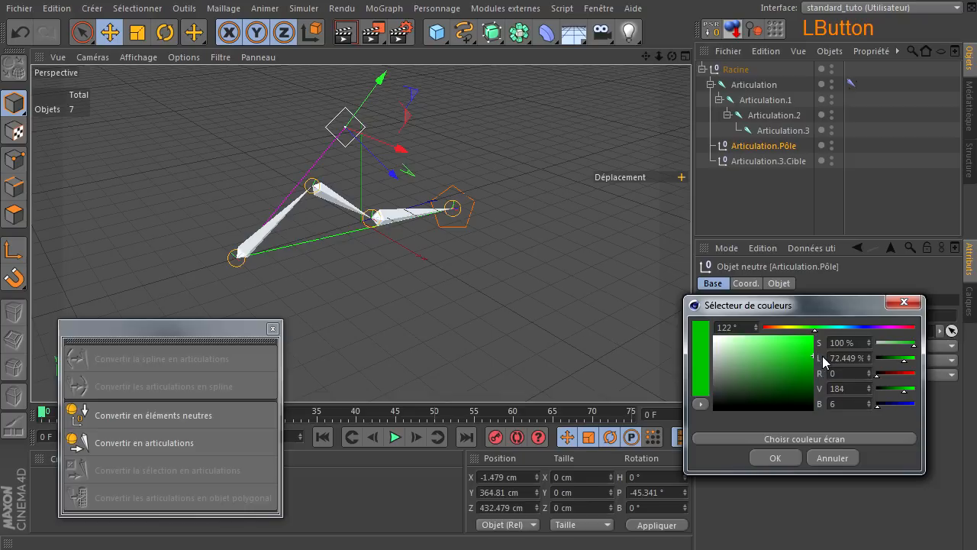
pyautogui.click(774, 457)
pyautogui.click(737, 216)
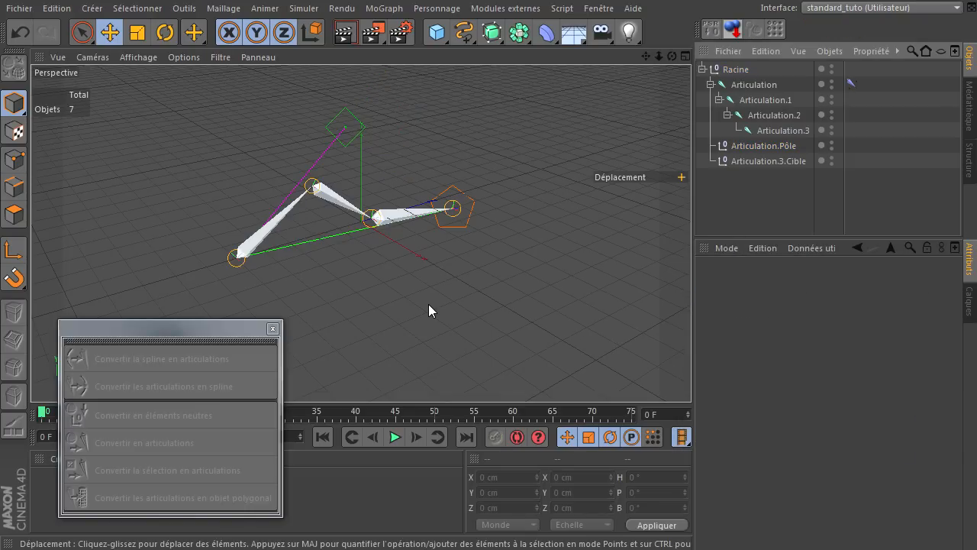
# - Check that the pole and target can be picked by their shapes in the view, and inspect the rig from another angle
pyautogui.click(363, 136)
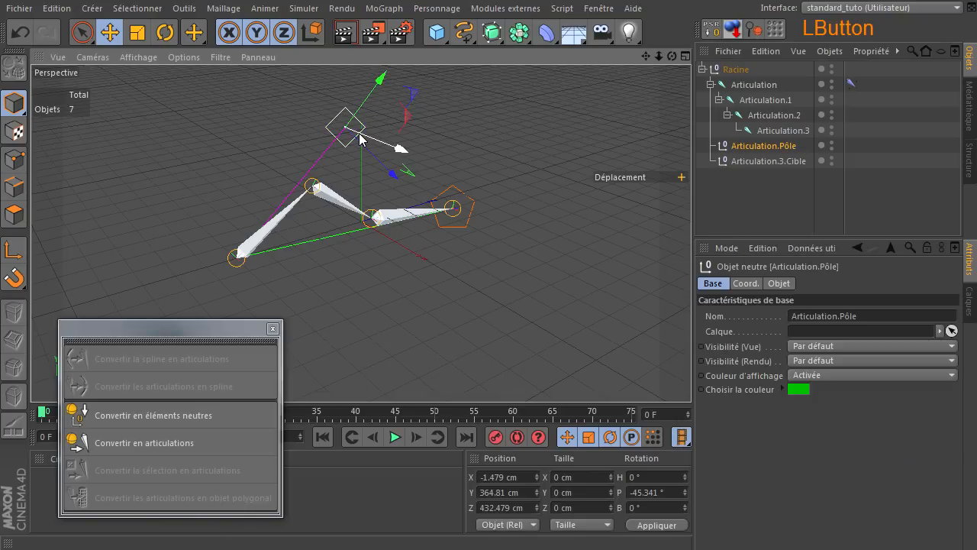
pyautogui.click(468, 223)
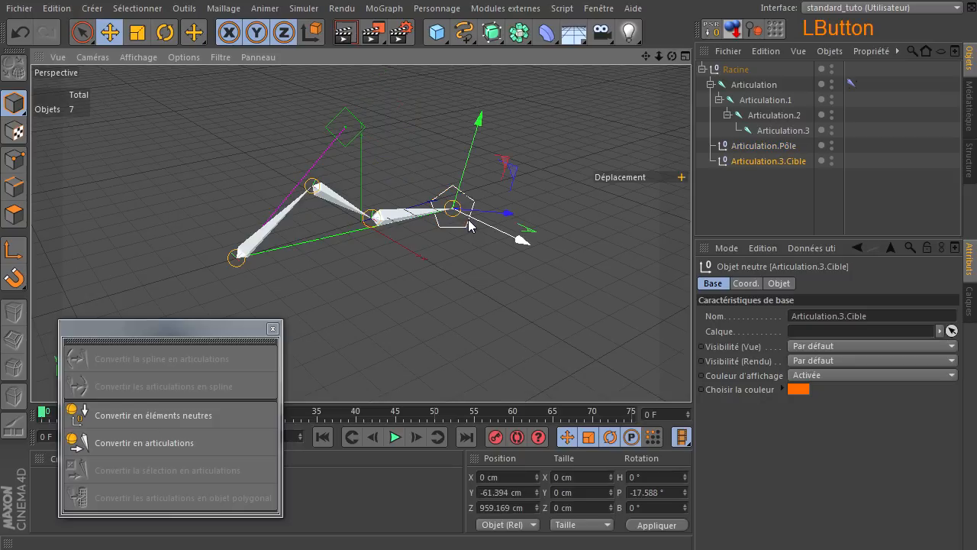
pyautogui.click(350, 136)
pyautogui.click(536, 262)
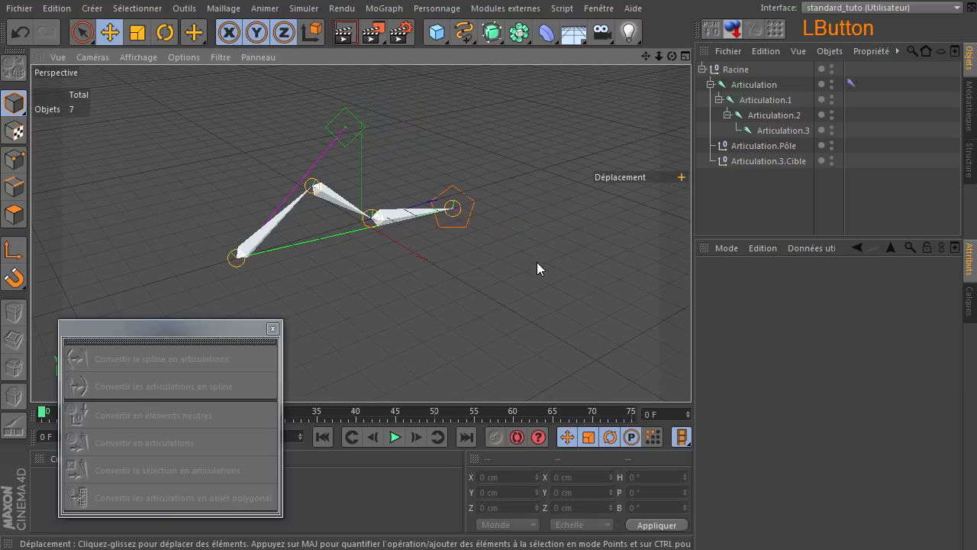
pyautogui.click(465, 224)
pyautogui.moveTo(672, 57); pyautogui.dragTo(448, 144)
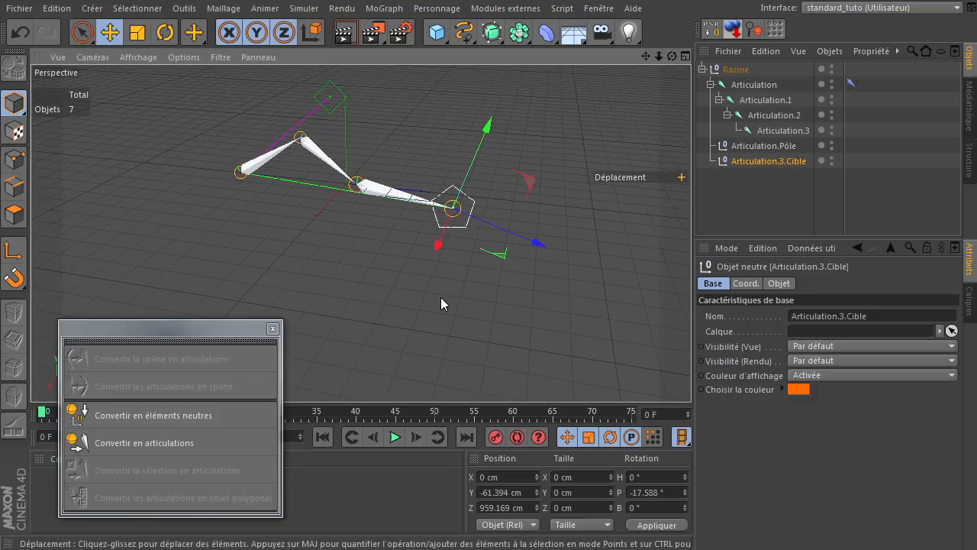
# - Delete the whole Racine hierarchy and add a cube to the empty scene
pyautogui.click(713, 69)
pyautogui.press('Delete')
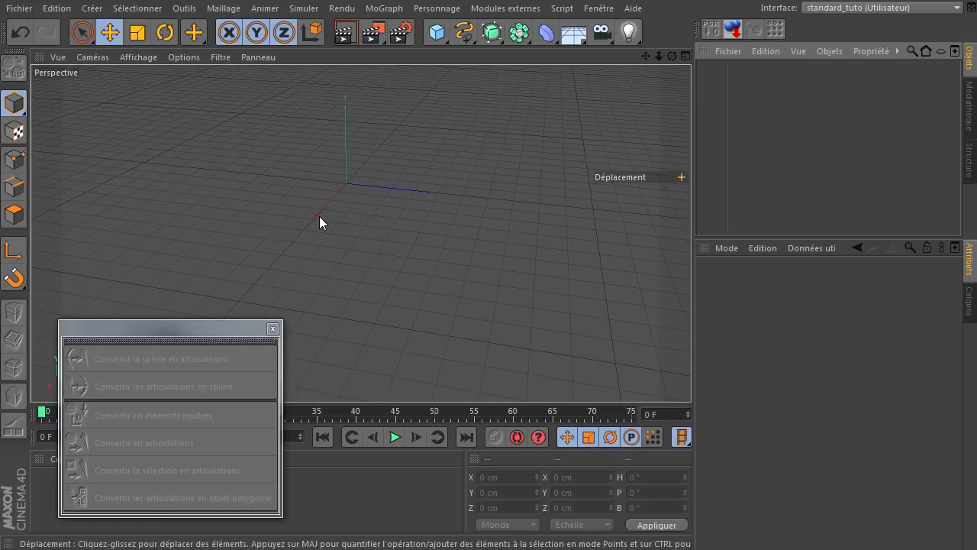
pyautogui.moveTo(437, 32); pyautogui.dragTo(606, 55)
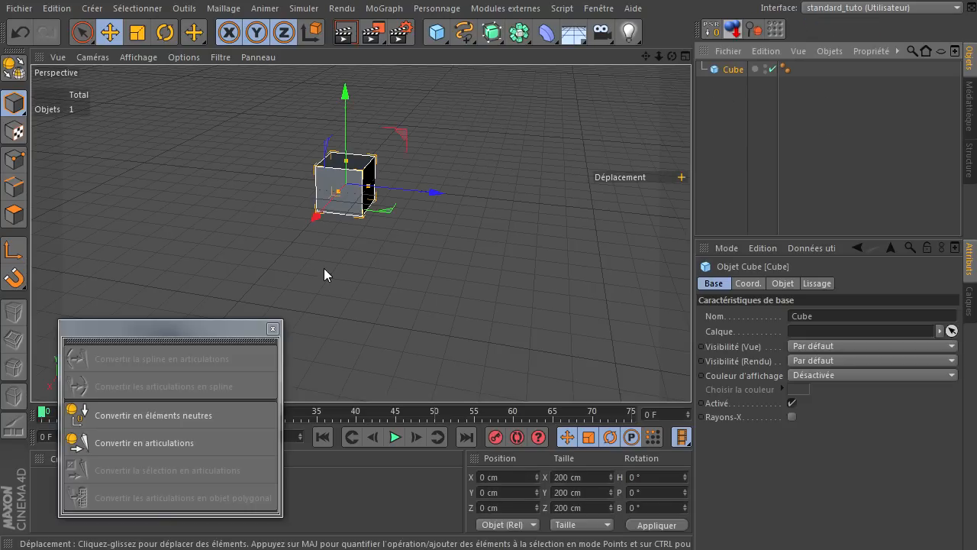
# - Move the cube to about Y 315 cm, Z 845 cm and flatten it to about 31 cm along X
pyautogui.moveTo(435, 190); pyautogui.dragTo(561, 188)
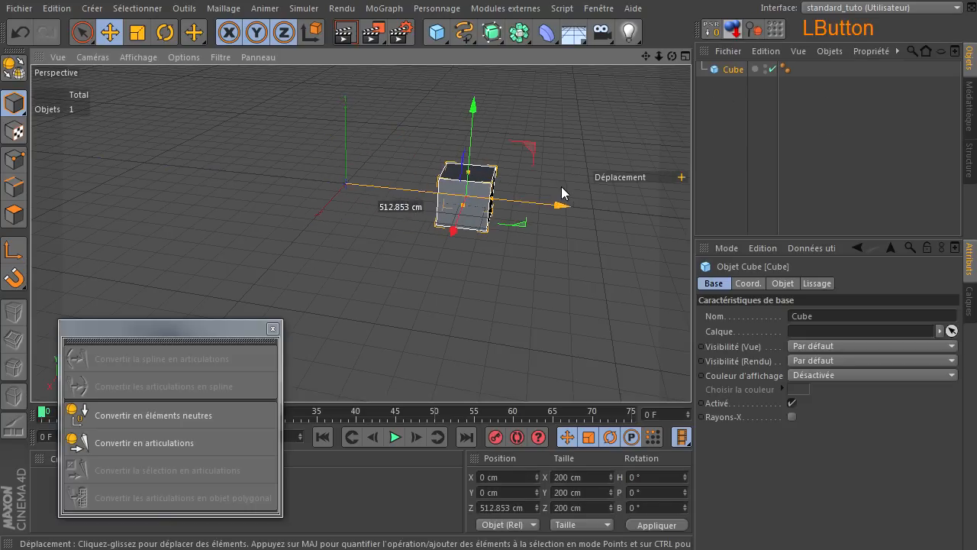
pyautogui.click(463, 208)
pyautogui.moveTo(522, 183); pyautogui.dragTo(689, 374)
pyautogui.press('s')
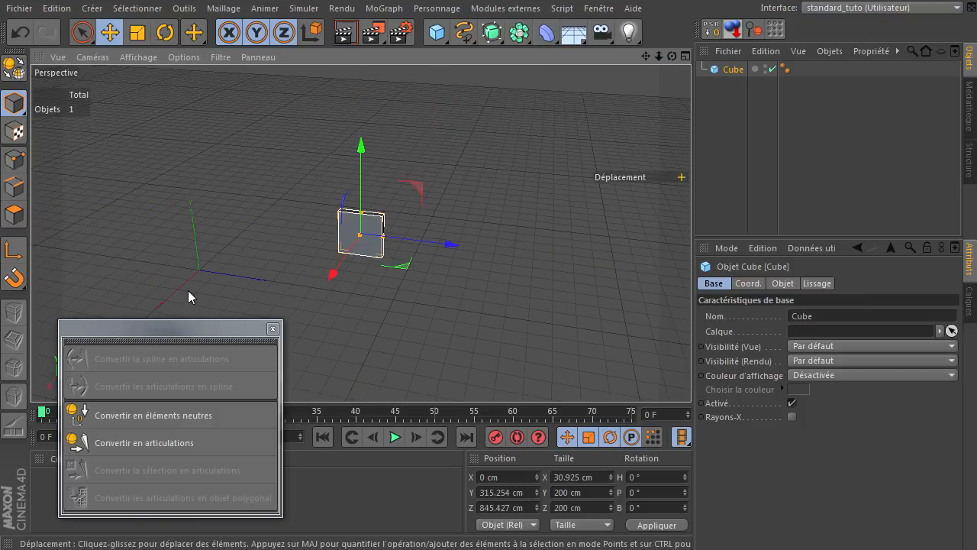
pyautogui.moveTo(645, 56); pyautogui.dragTo(696, 371)
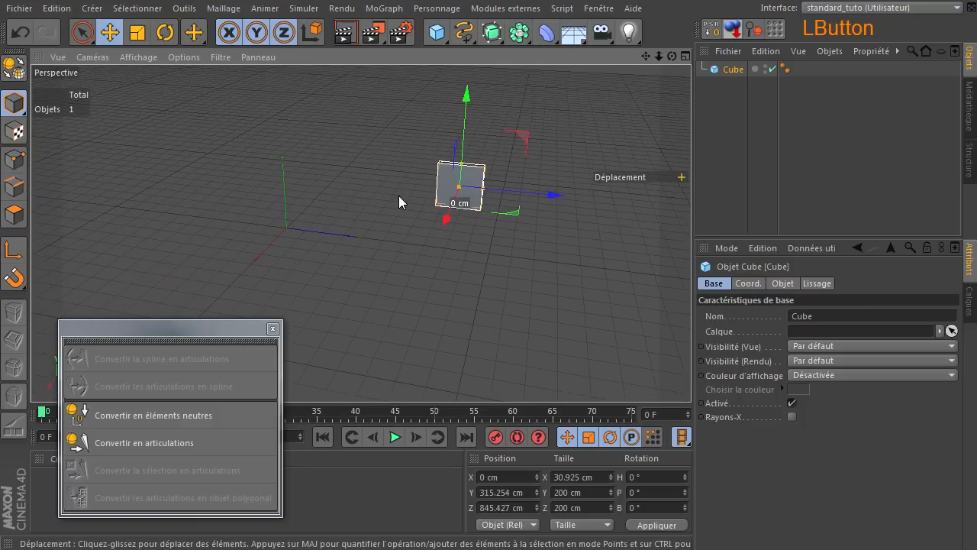
# - Convert the cube into a null element, and delete the resulting null while keeping the cube
pyautogui.click(737, 70)
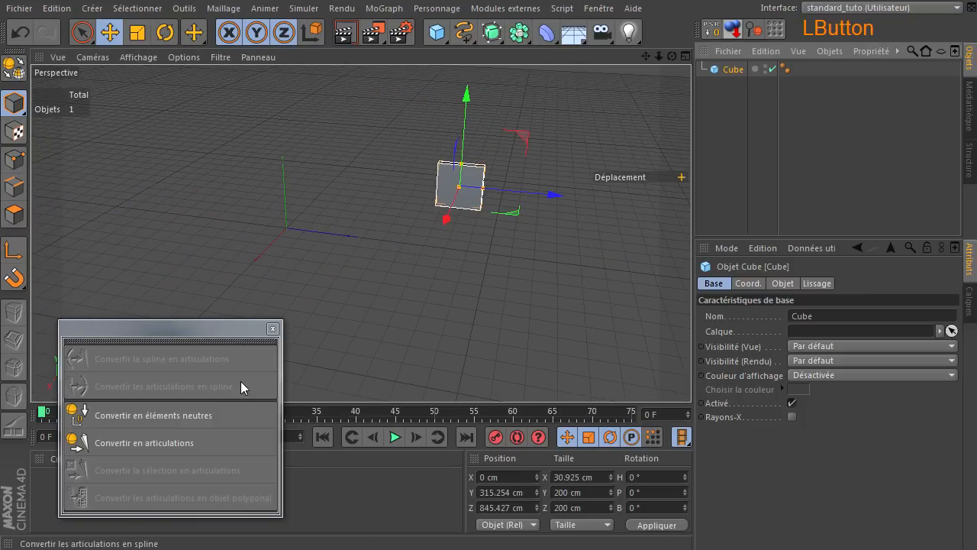
pyautogui.click(161, 416)
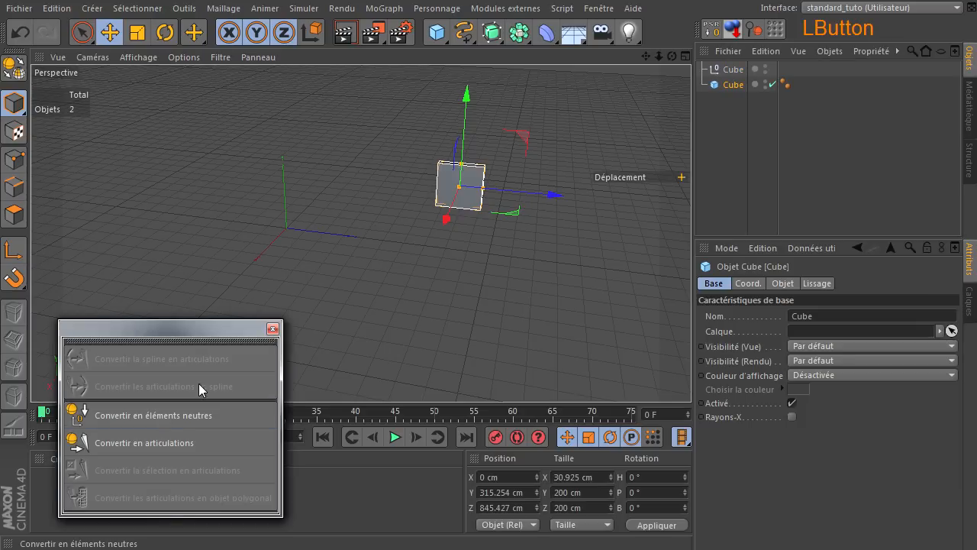
pyautogui.click(732, 70)
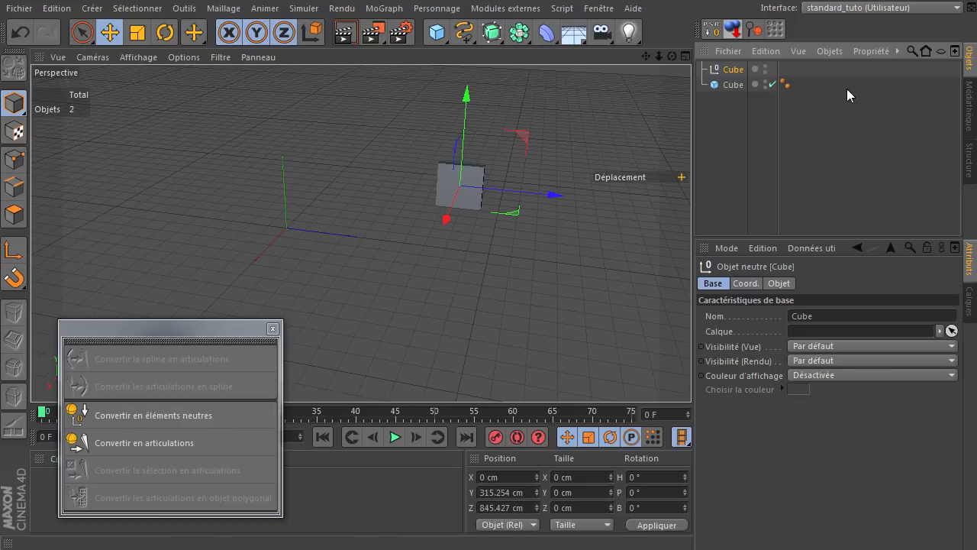
pyautogui.click(728, 71)
pyautogui.press('Delete')
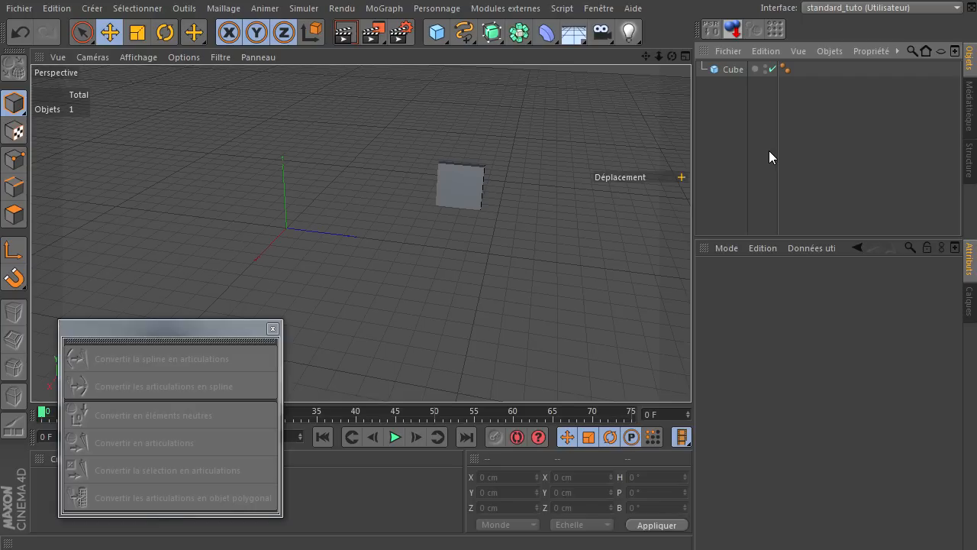
# - Switch the view's display to Gouraud shading with lines and select the cube
pyautogui.click(141, 56)
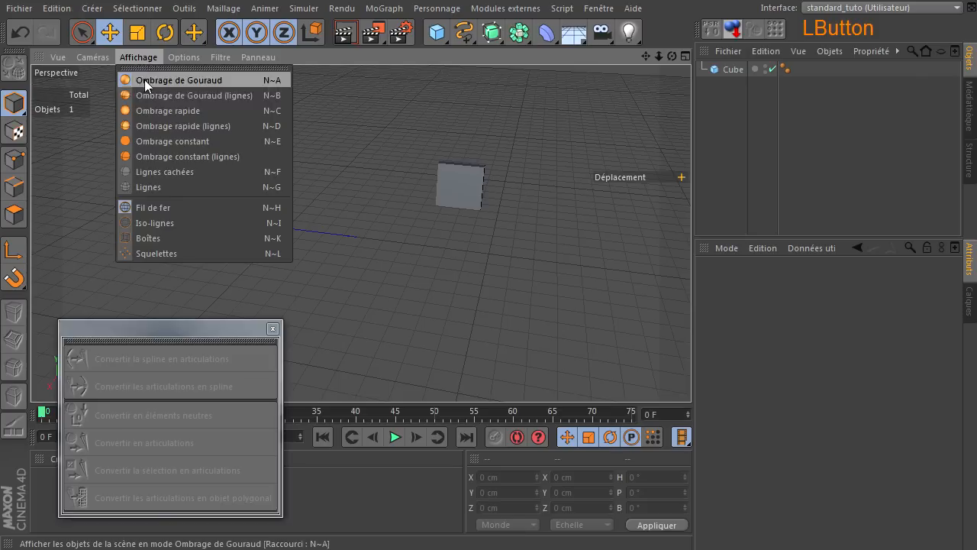
pyautogui.click(146, 94)
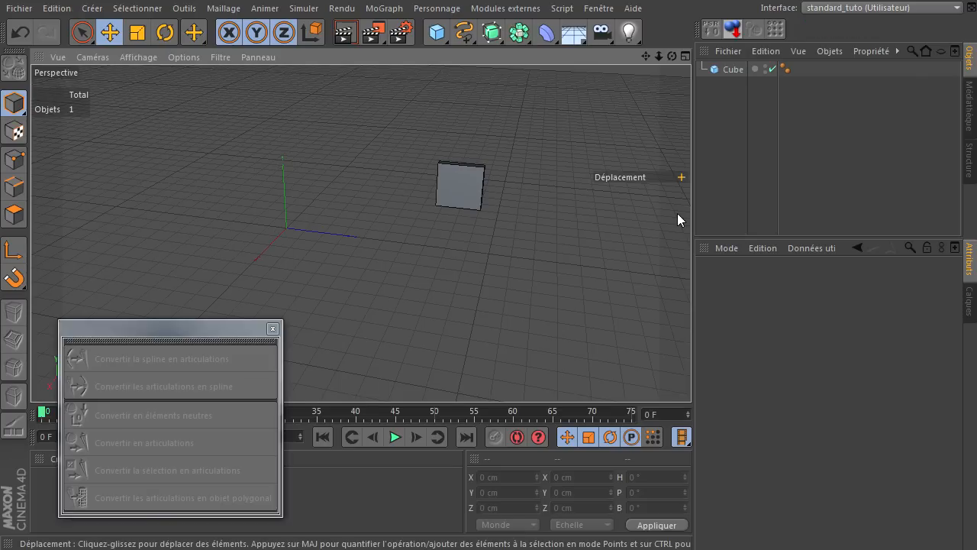
pyautogui.click(740, 71)
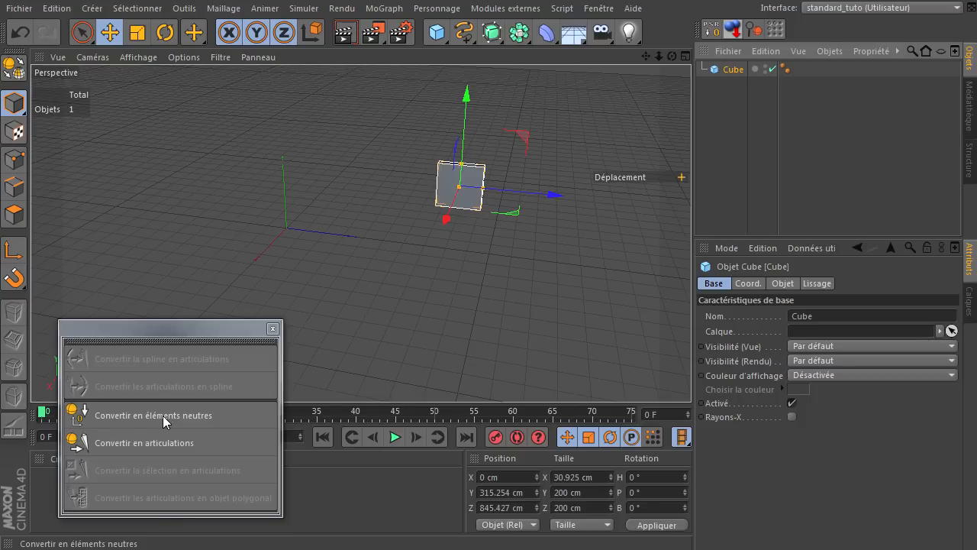
# - Examine the cube's coordinates and its Freeze Transformation section
pyautogui.click(726, 69)
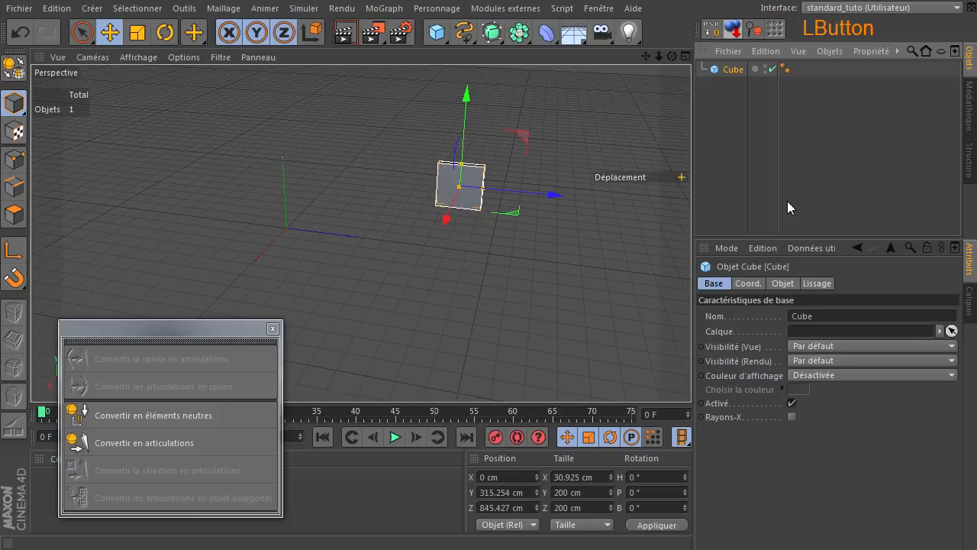
pyautogui.click(748, 283)
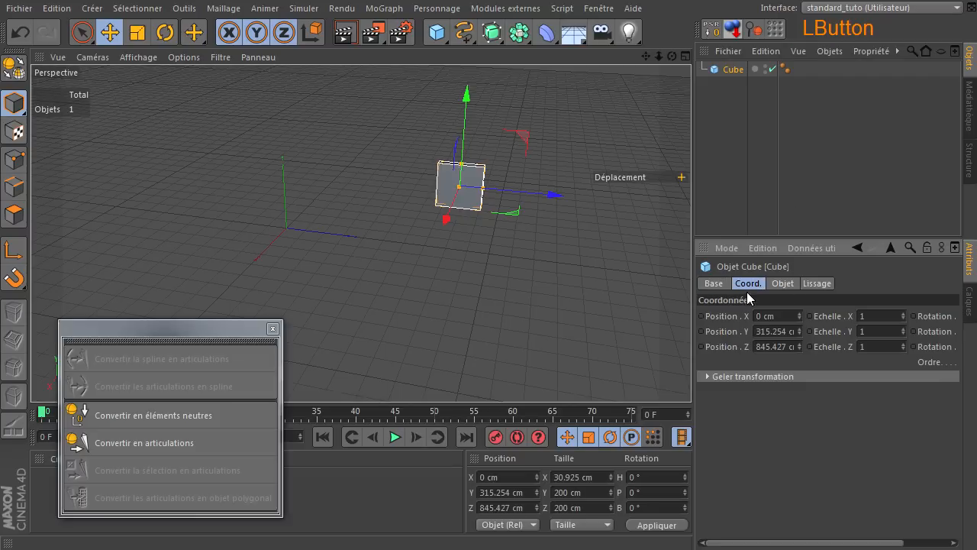
pyautogui.click(706, 376)
pyautogui.click(711, 378)
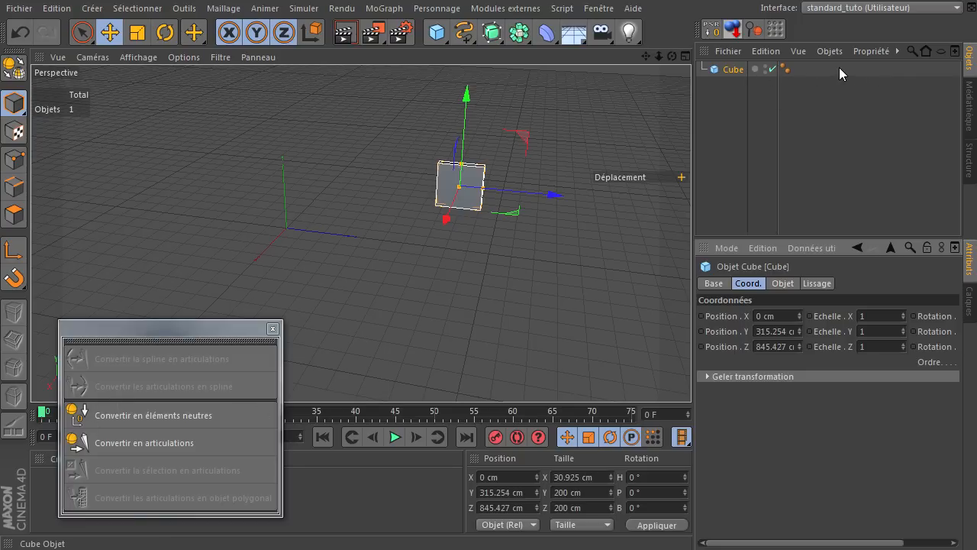
# - Add Vibration, XPresso and Display tags to the cube, closing the XPresso editor without creating any nodes
pyautogui.rightClick(731, 73)
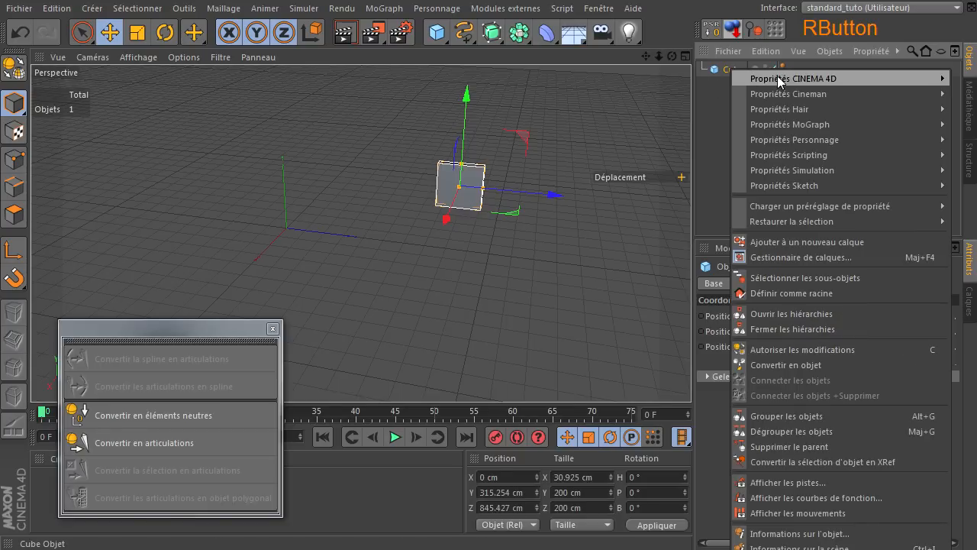
pyautogui.moveTo(848, 82)
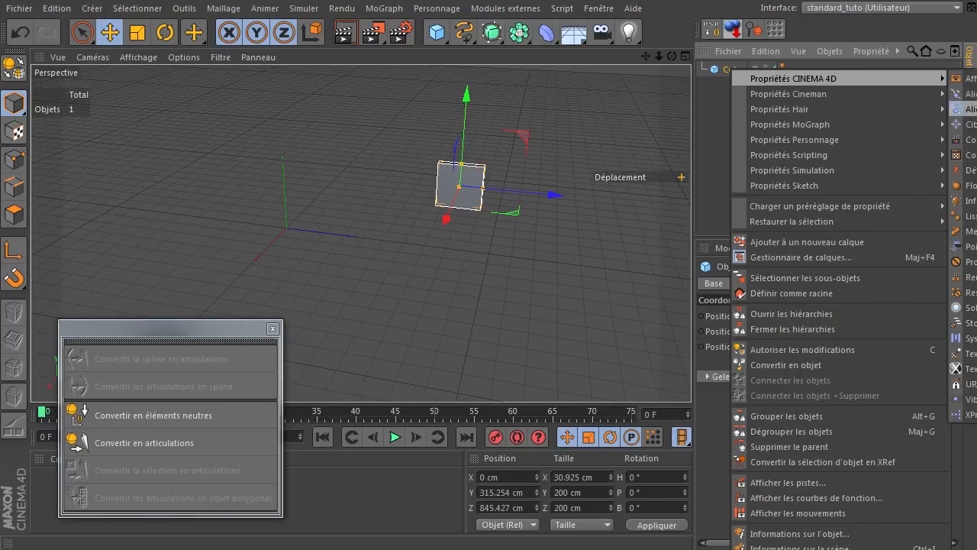
pyautogui.click(963, 398)
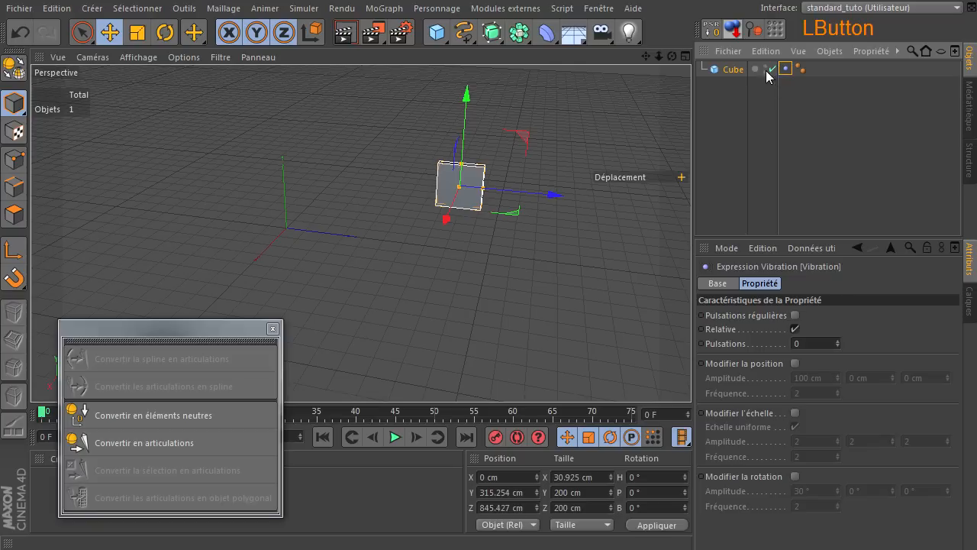
pyautogui.rightClick(718, 70)
pyautogui.moveTo(742, 82)
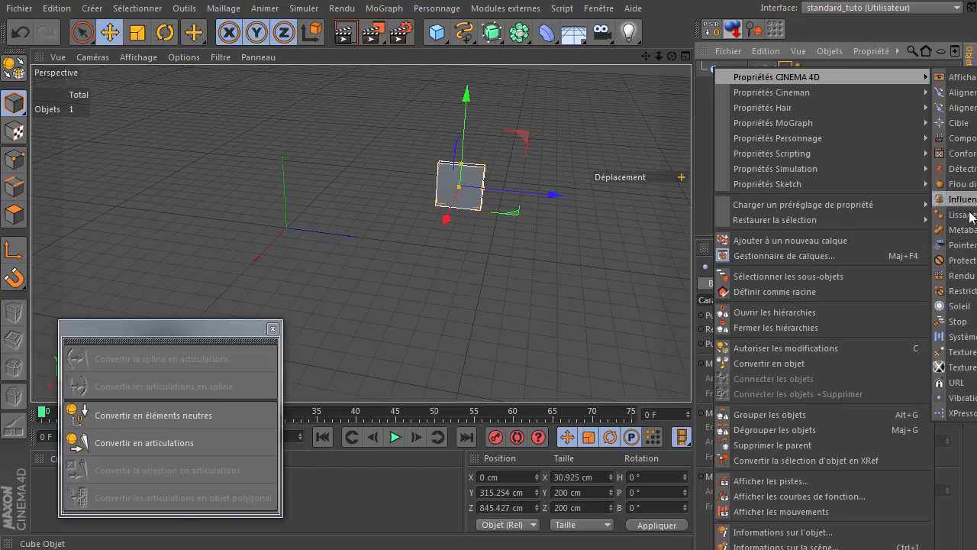
pyautogui.click(960, 413)
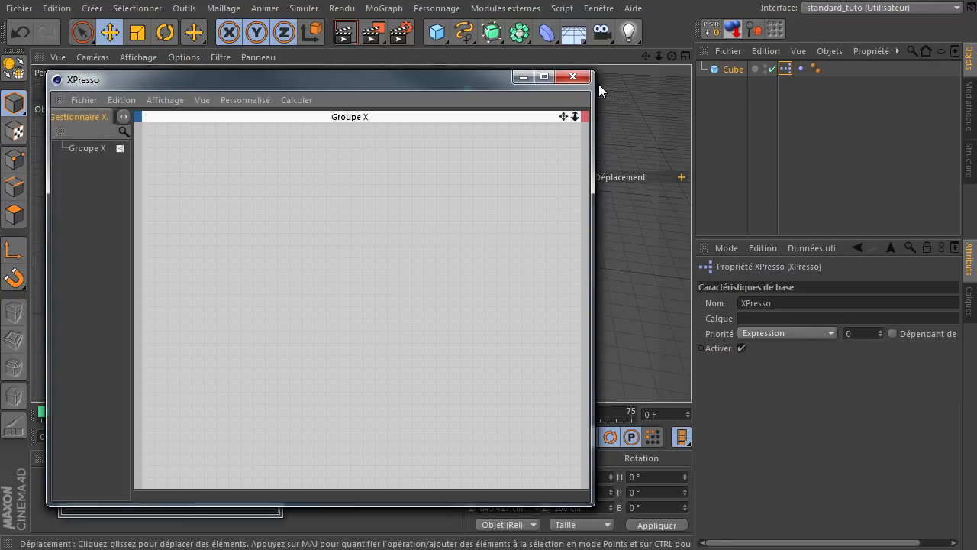
pyautogui.click(572, 77)
pyautogui.rightClick(734, 71)
pyautogui.moveTo(778, 79)
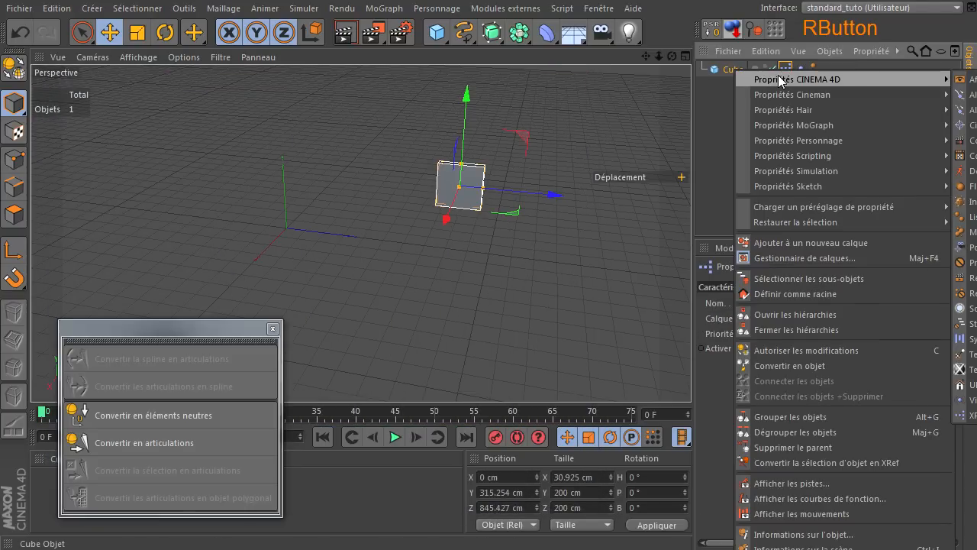
pyautogui.click(973, 79)
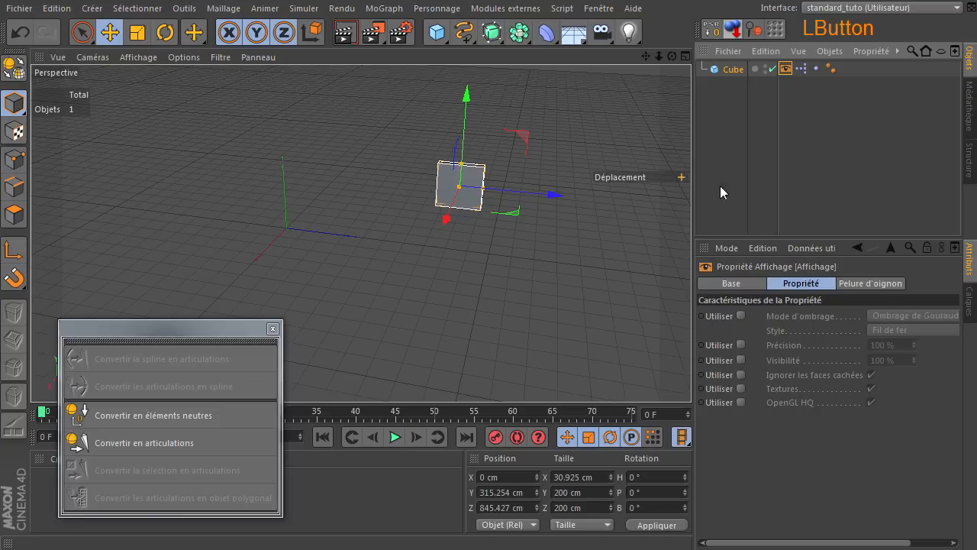
# - Convert the tagged cube into a null element with the default conversion, and delete the resulting null
pyautogui.click(149, 418)
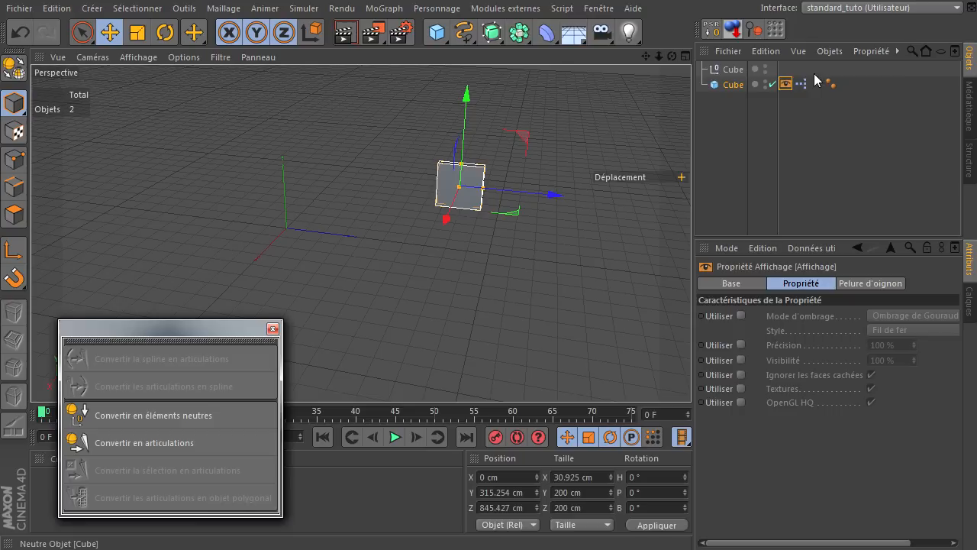
pyautogui.click(731, 70)
pyautogui.press('Delete')
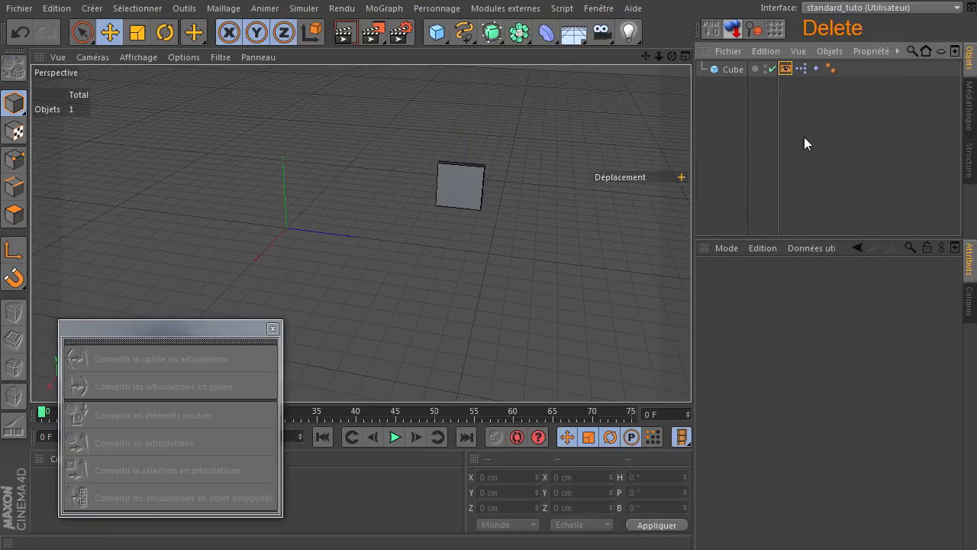
# - Convert the cube into a null element that also copies its tags, and examine the null's Display, XPresso and Vibration tags
pyautogui.click(729, 69)
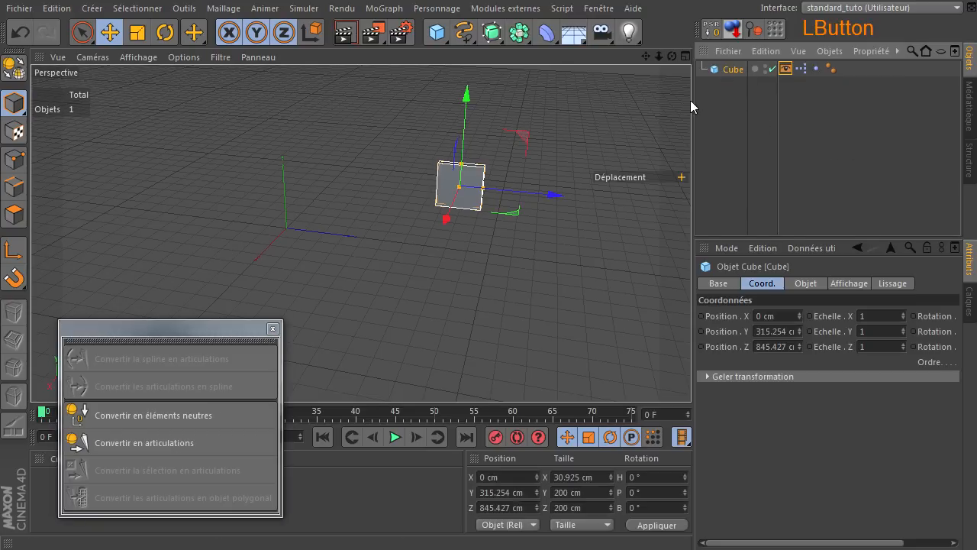
pyautogui.keyDown('ctrl'); pyautogui.click(165, 416); pyautogui.keyUp('ctrl')
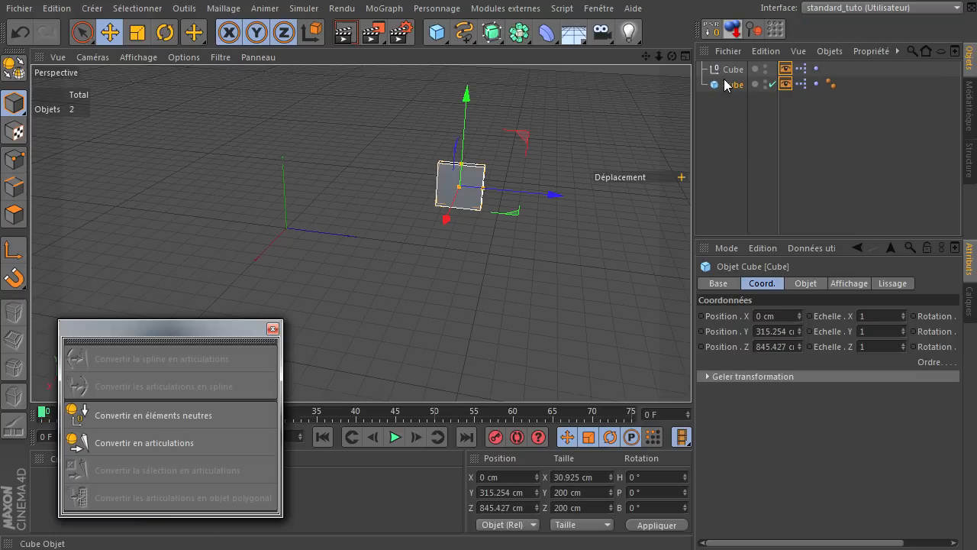
pyautogui.click(787, 71)
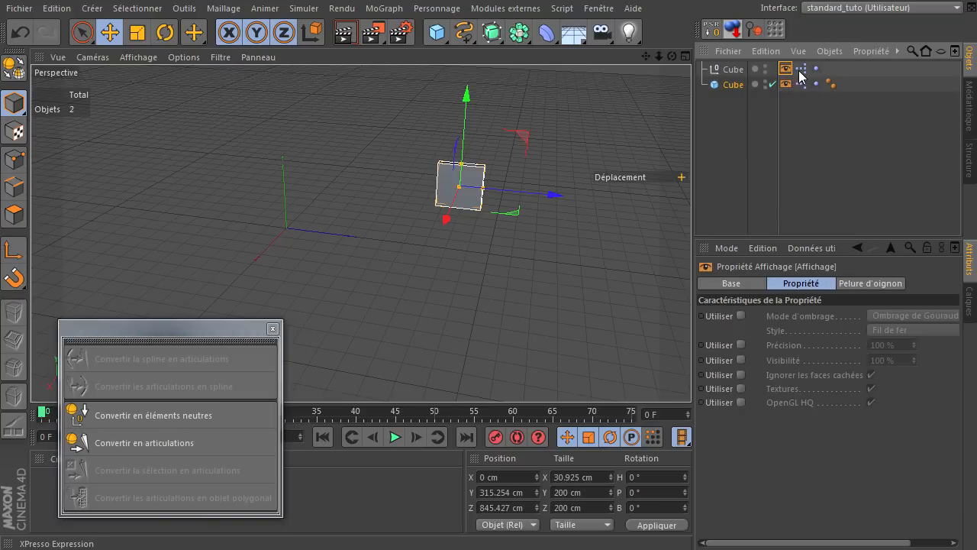
pyautogui.click(800, 69)
pyautogui.click(815, 68)
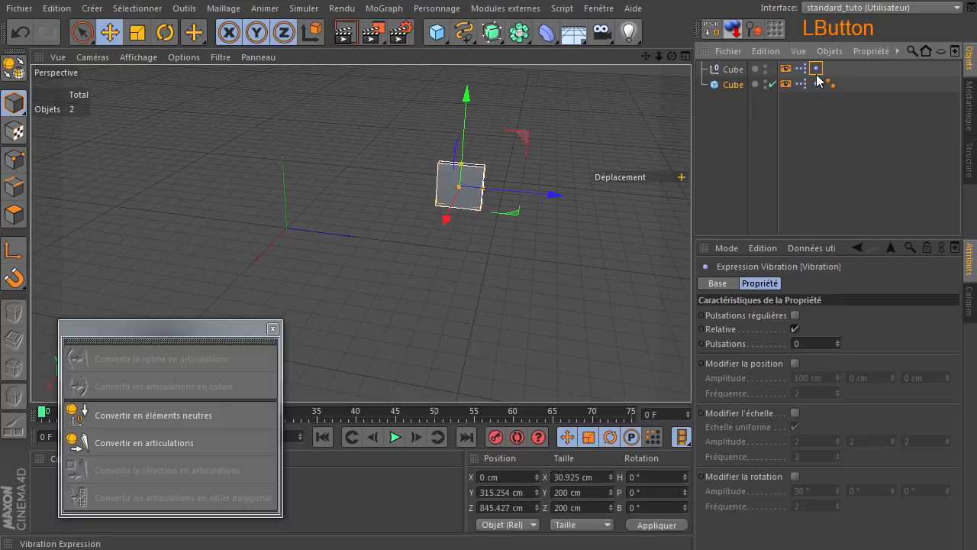
pyautogui.click(732, 84)
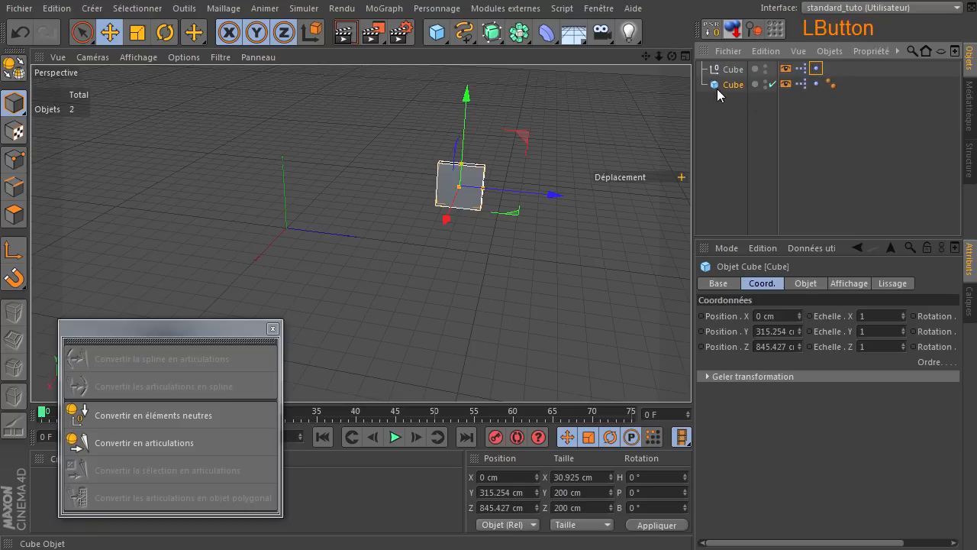
pyautogui.click(785, 69)
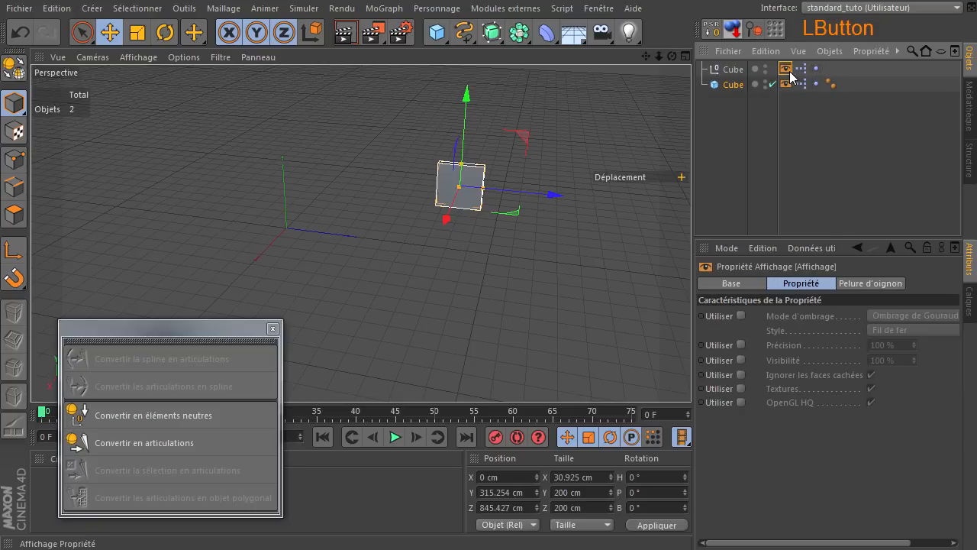
pyautogui.click(800, 69)
pyautogui.click(816, 69)
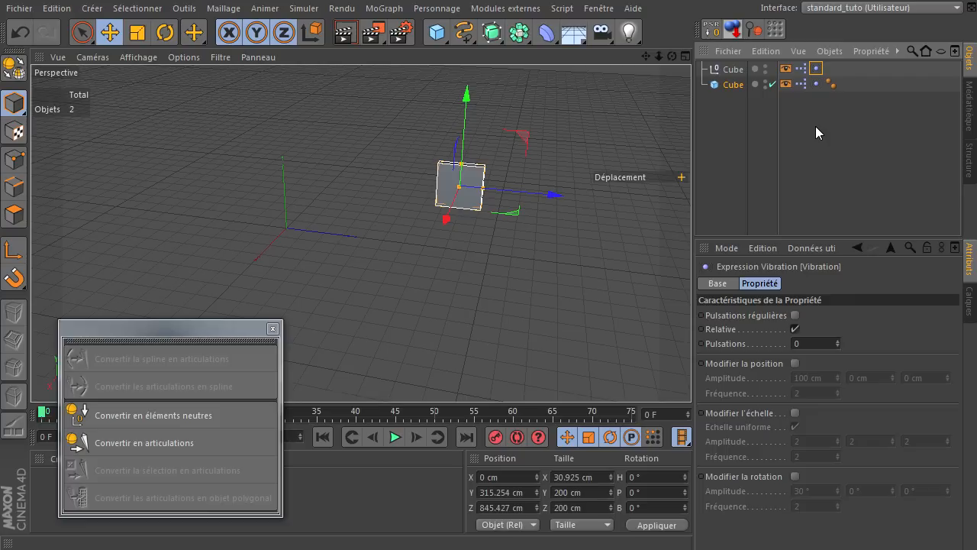
# - Delete both the null and the cube, and add a cylinder to the empty scene
pyautogui.moveTo(711, 120); pyautogui.dragTo(762, 69)
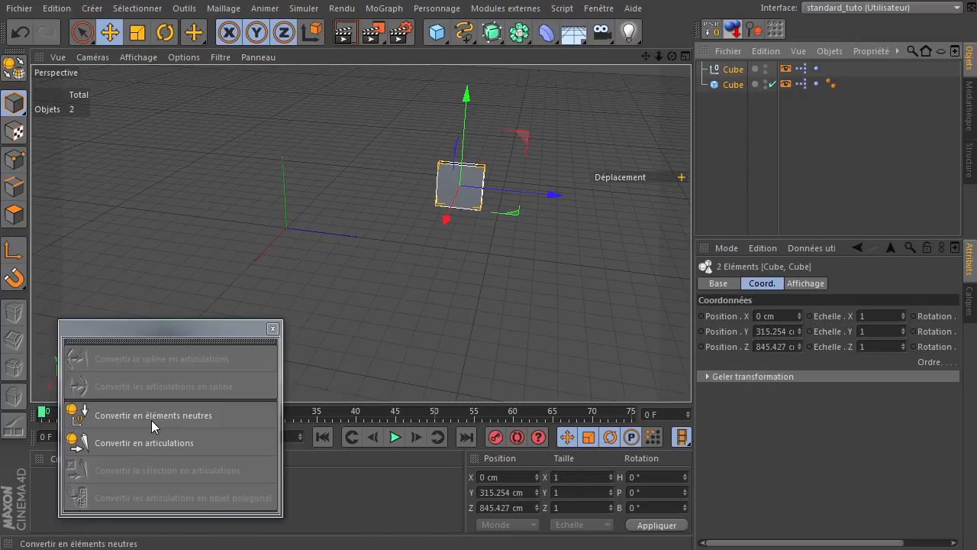
pyautogui.press('Delete')
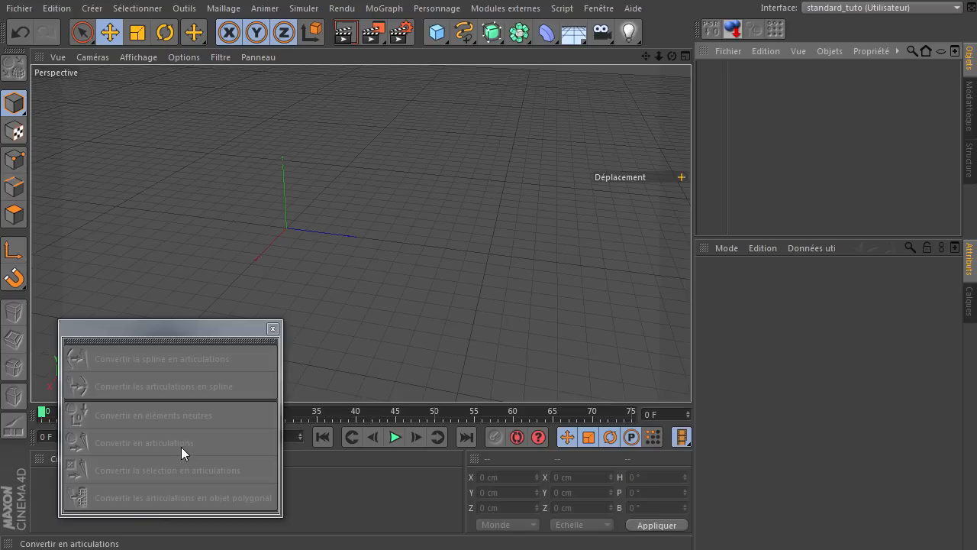
pyautogui.moveTo(435, 32); pyautogui.dragTo(826, 53)
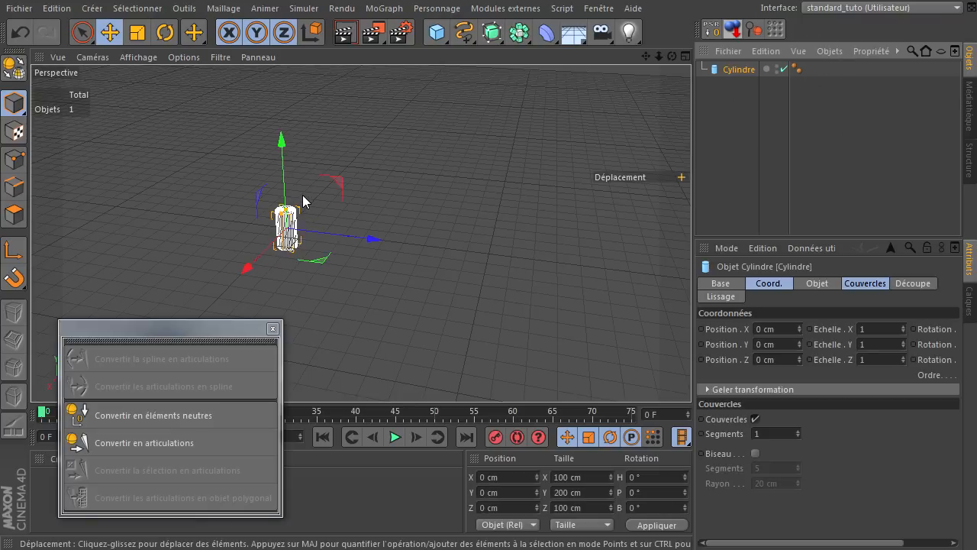
# - Orient the cylinder along +Z and lengthen its height to 809 cm
pyautogui.click(830, 287)
pyautogui.click(827, 389)
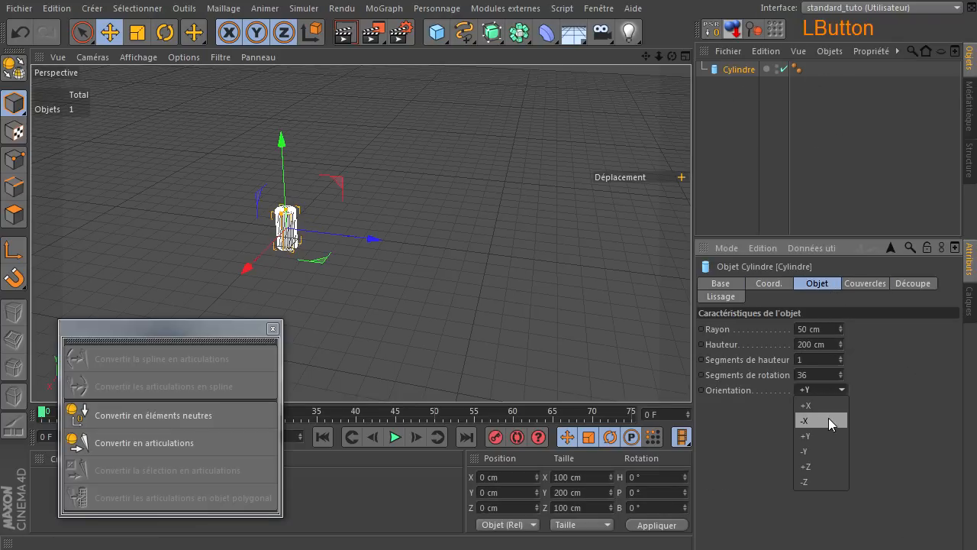
pyautogui.click(825, 465)
pyautogui.click(878, 284)
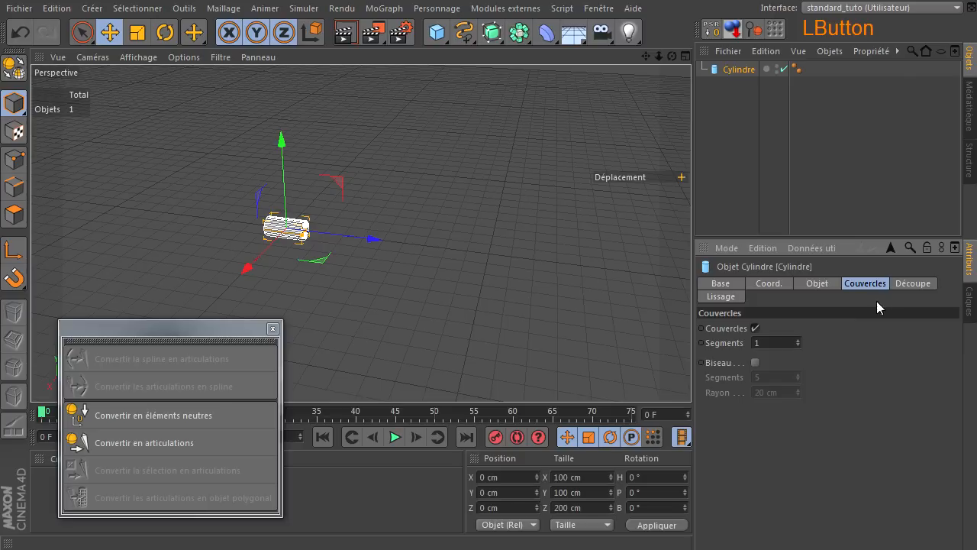
pyautogui.click(817, 283)
pyautogui.moveTo(842, 344); pyautogui.dragTo(652, 387)
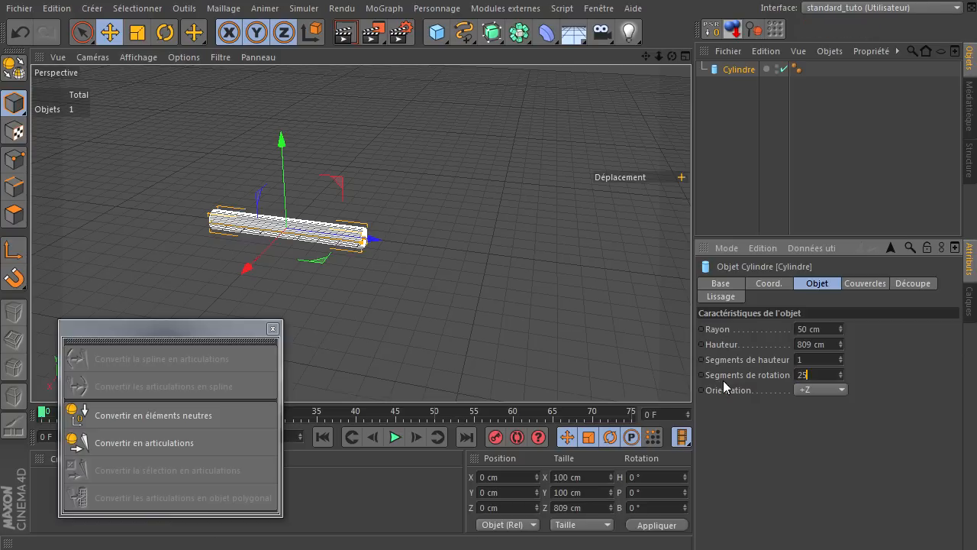
# - Set the cylinder's rotation segments to 12
pyautogui.doubleClick(826, 376)
pyautogui.write('24')
pyautogui.press('Return')
pyautogui.doubleClick(827, 375)
pyautogui.write('12')
pyautogui.press('Return')
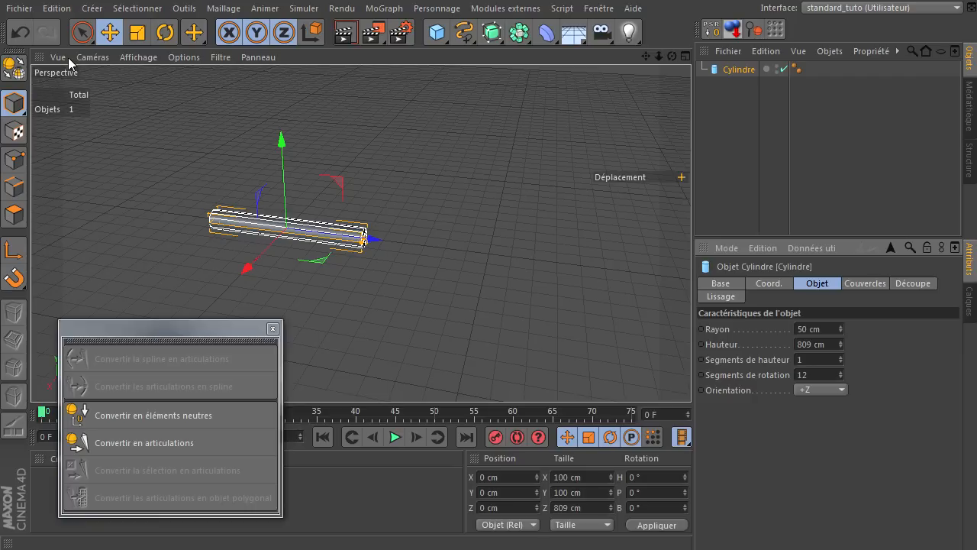
# - Make the cylinder editable and move only its axis to its rear end, at about Z -345 cm
pyautogui.click(14, 67)
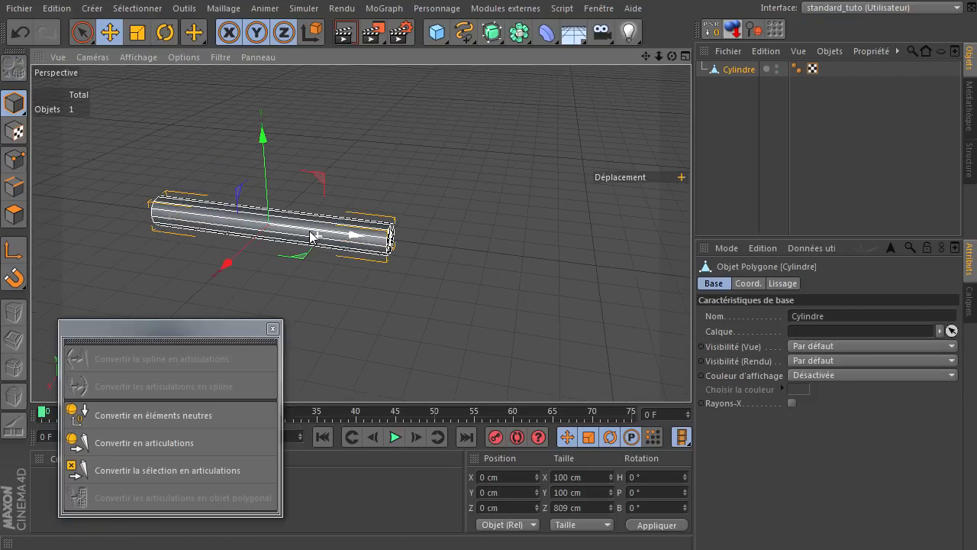
pyautogui.click(13, 250)
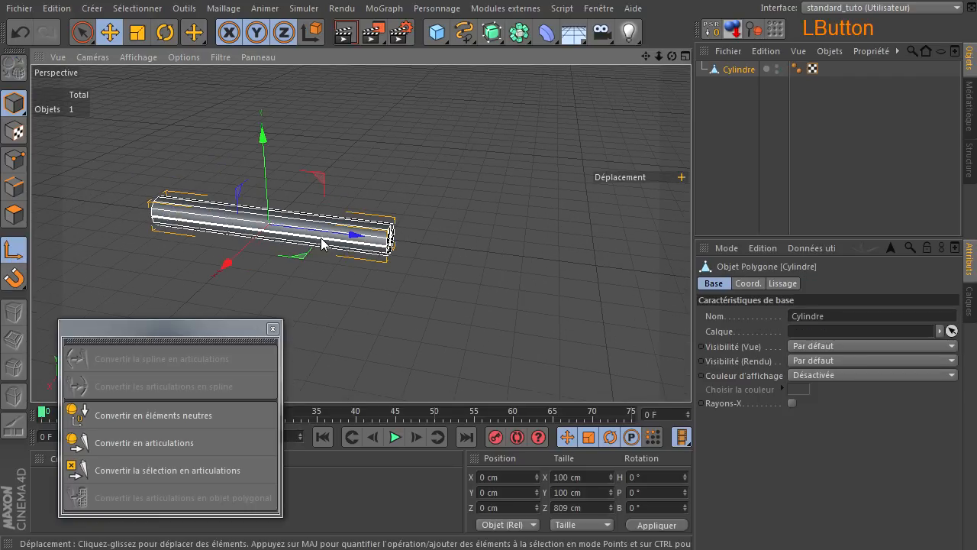
pyautogui.moveTo(351, 234); pyautogui.dragTo(251, 225)
pyautogui.click(15, 253)
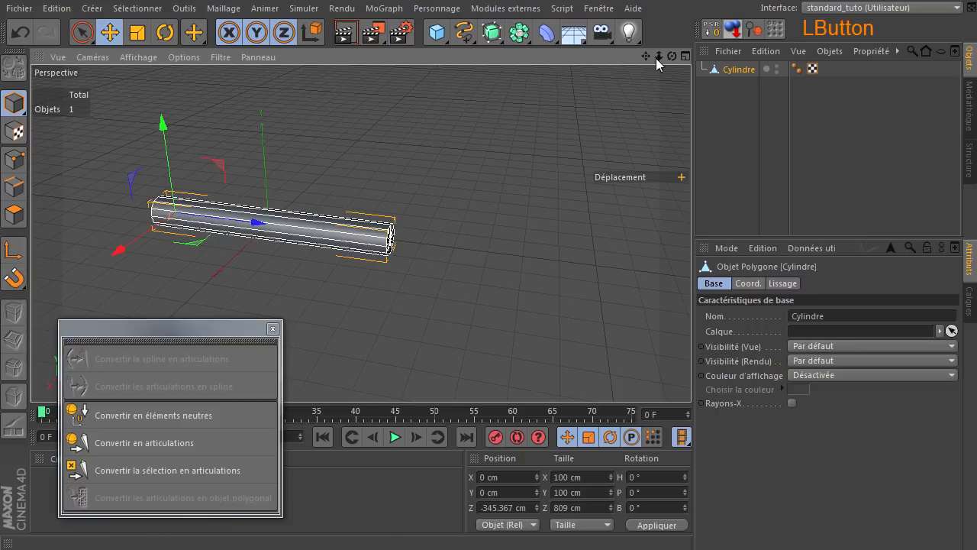
# - Duplicate the cylinder twice end to end along Z, placing the last copy at about Z 1345 cm
pyautogui.moveTo(658, 57); pyautogui.dragTo(188, 215)
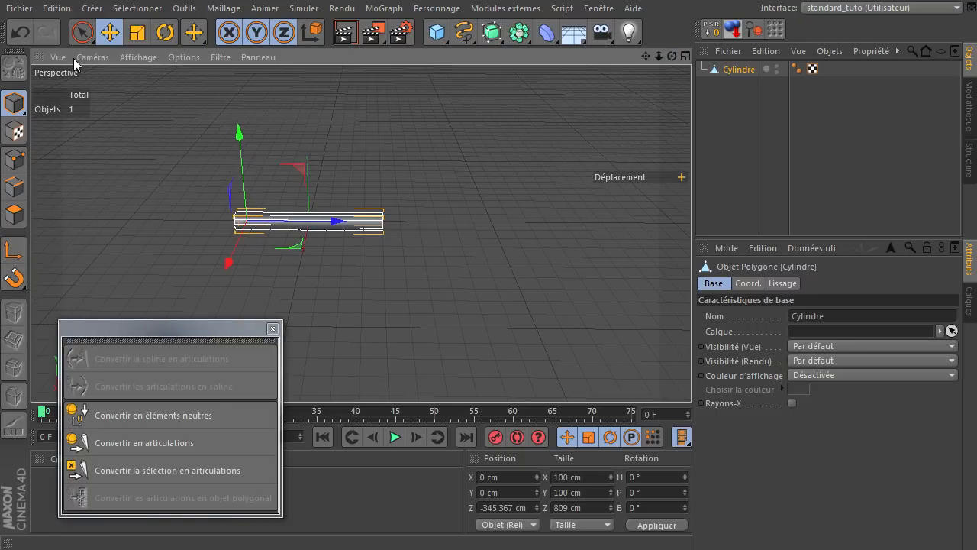
pyautogui.press('ctrl')
pyautogui.keyDown('ctrl'); pyautogui.moveTo(333, 230); pyautogui.dragTo(671, 229); pyautogui.keyUp('ctrl')
pyautogui.press('h')
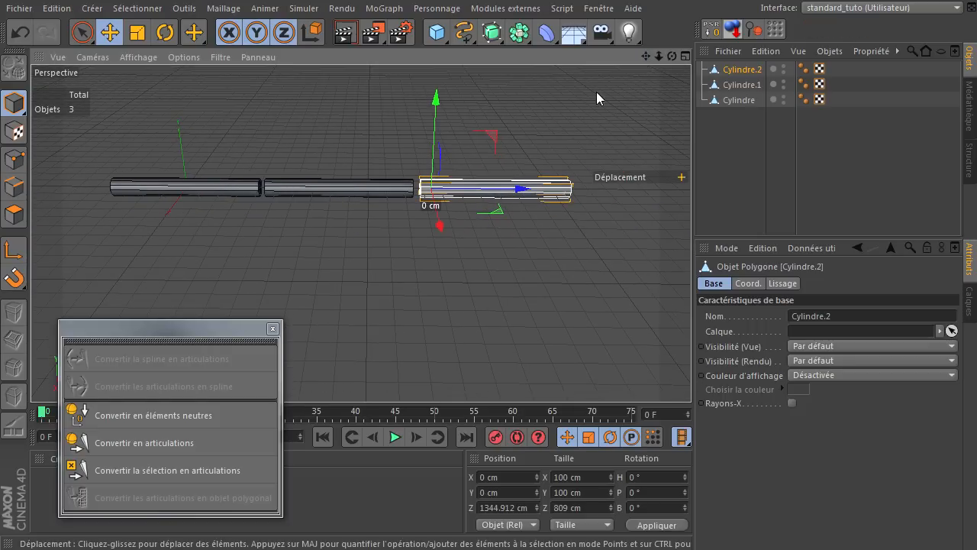
# - Nest Cylindre.2 under Cylindre.1 and Cylindre.1 under Cylindre, and select the top cylinder
pyautogui.moveTo(753, 87)
pyautogui.mouseDown()
pyautogui.moveTo(741, 105)
pyautogui.moveTo(757, 105)
pyautogui.moveTo(755, 97)
pyautogui.mouseUp()
pyautogui.click(749, 69)
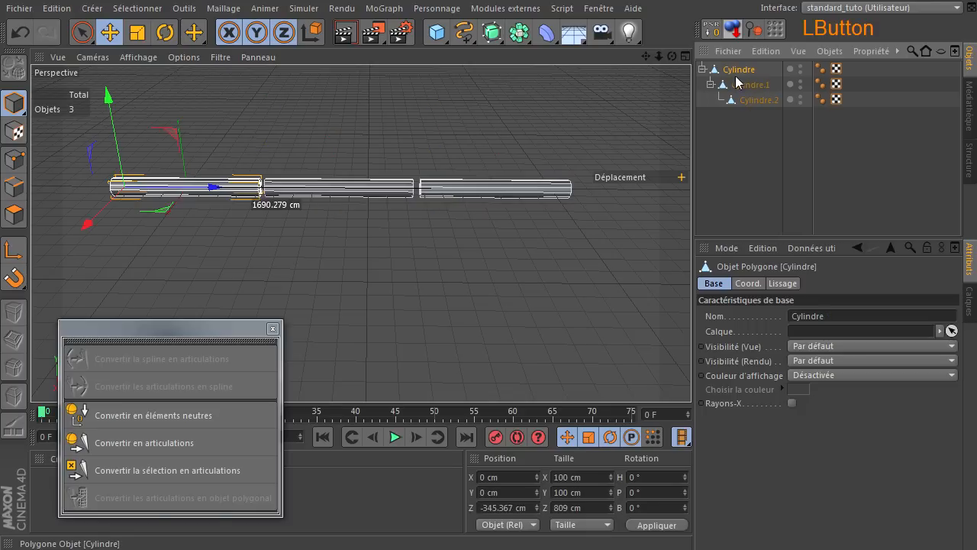
# - Test-rotate Cylindre, Cylindre.1 and Cylindre.2 one after another, undoing each rotation
pyautogui.click(168, 37)
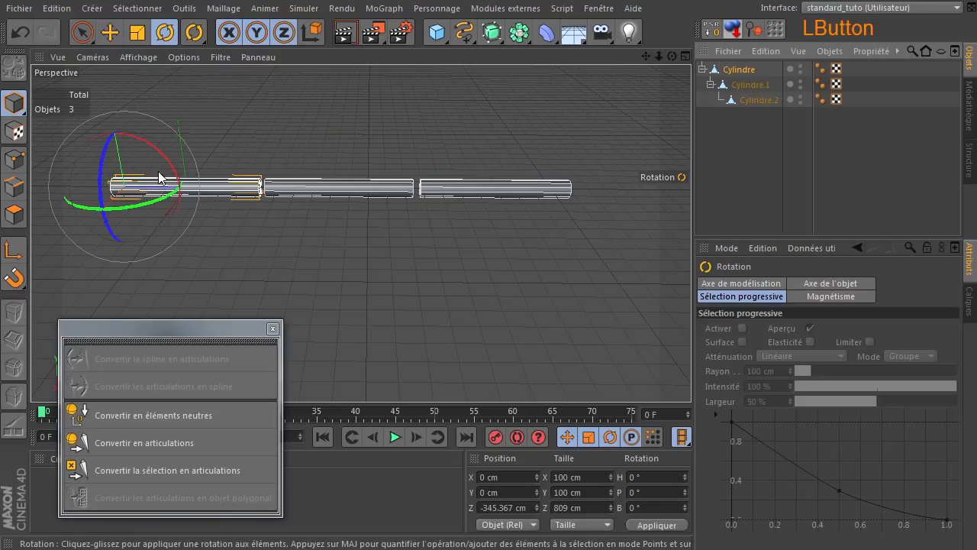
pyautogui.moveTo(161, 174); pyautogui.dragTo(84, 32)
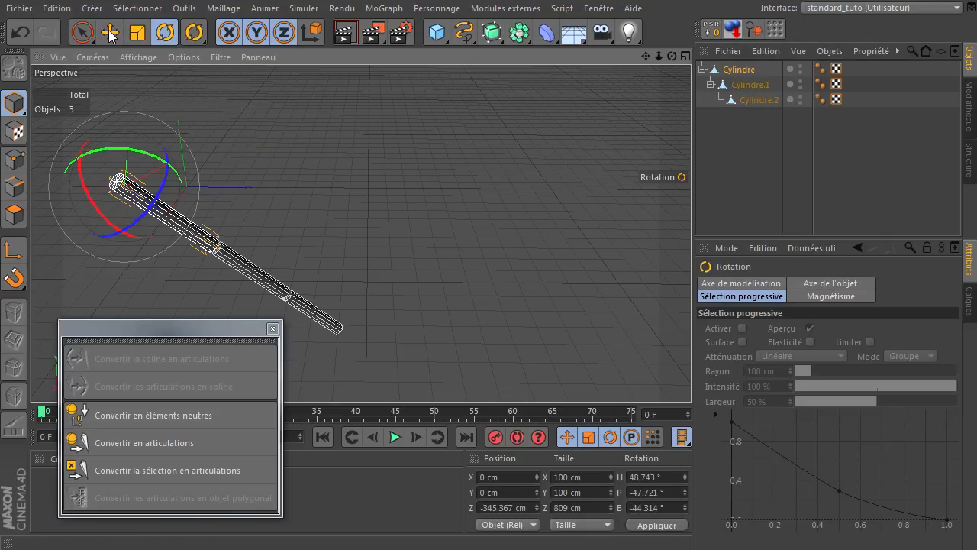
pyautogui.click(20, 33)
pyautogui.click(757, 84)
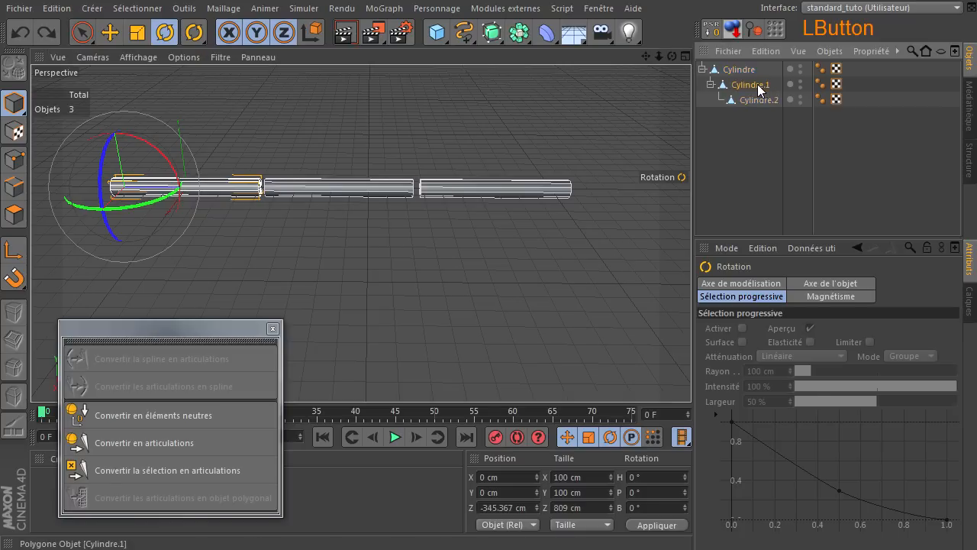
pyautogui.moveTo(310, 140); pyautogui.dragTo(290, 271)
pyautogui.click(16, 30)
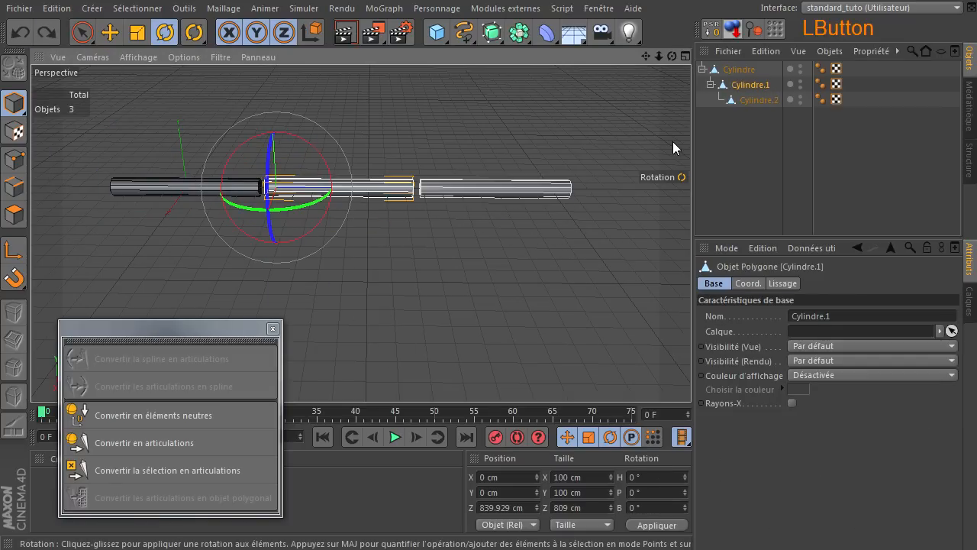
pyautogui.click(756, 100)
pyautogui.moveTo(469, 181); pyautogui.dragTo(447, 233)
pyautogui.click(19, 32)
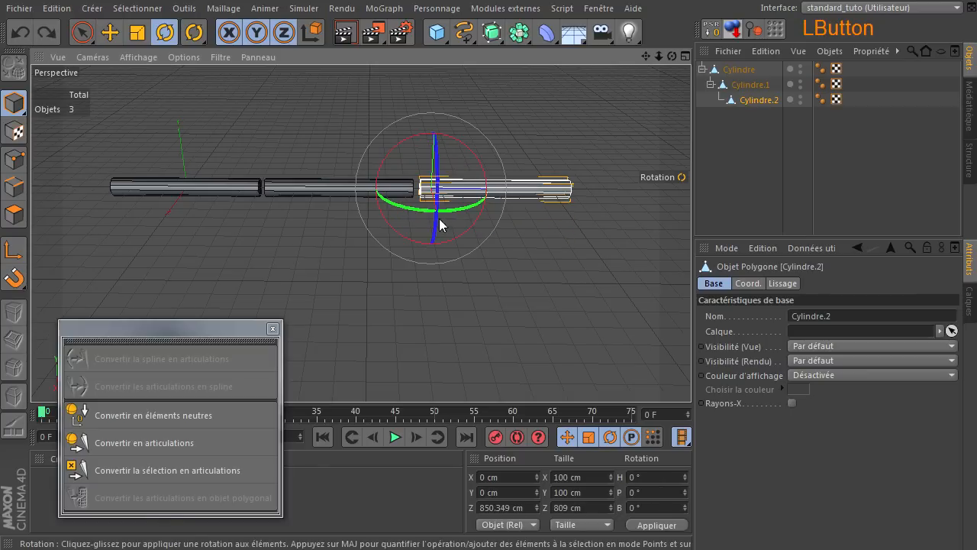
# - Convert all three nested cylinders to a chain of joints
pyautogui.click(749, 163)
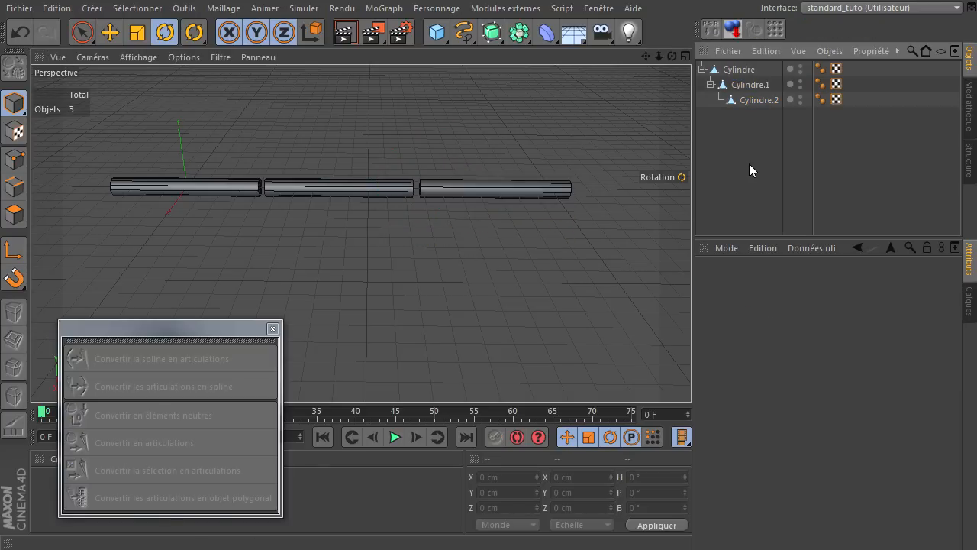
pyautogui.moveTo(723, 160); pyautogui.dragTo(778, 61)
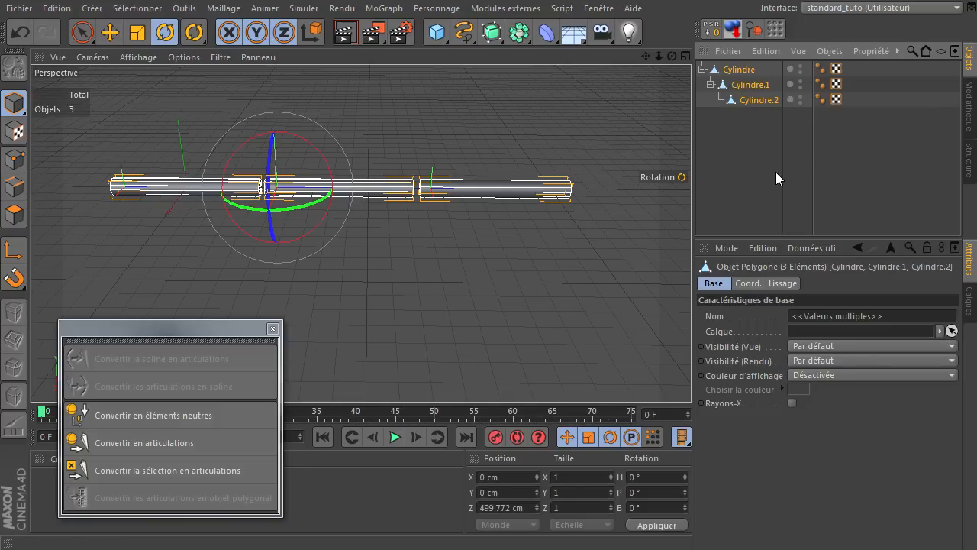
pyautogui.click(126, 445)
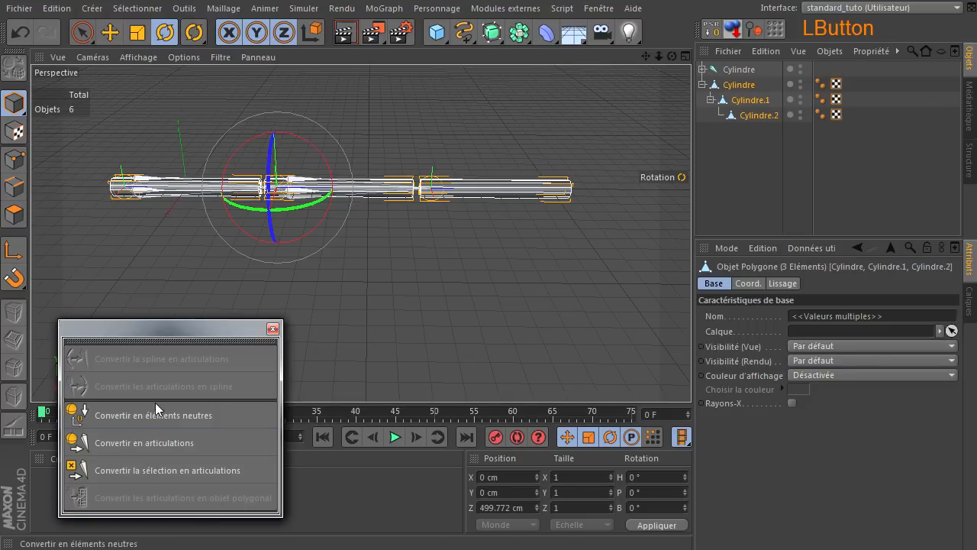
# - Examine in the side view how each joint of the new chain lines up with the axis of its cylinder
pyautogui.middleClick(282, 270)
pyautogui.middleClick(197, 248)
pyautogui.scroll(-4, 389, 240)
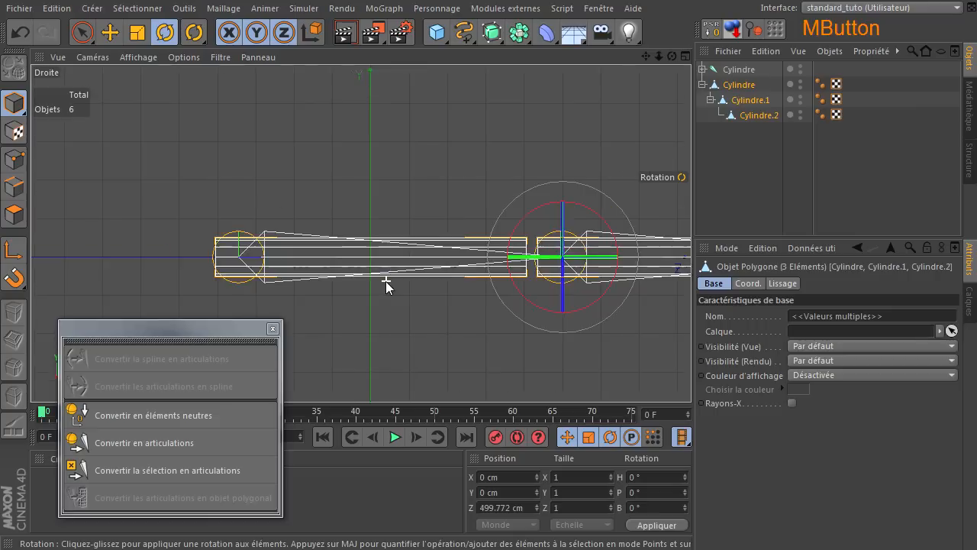
pyautogui.moveTo(646, 57); pyautogui.dragTo(501, 118)
pyautogui.click(702, 69)
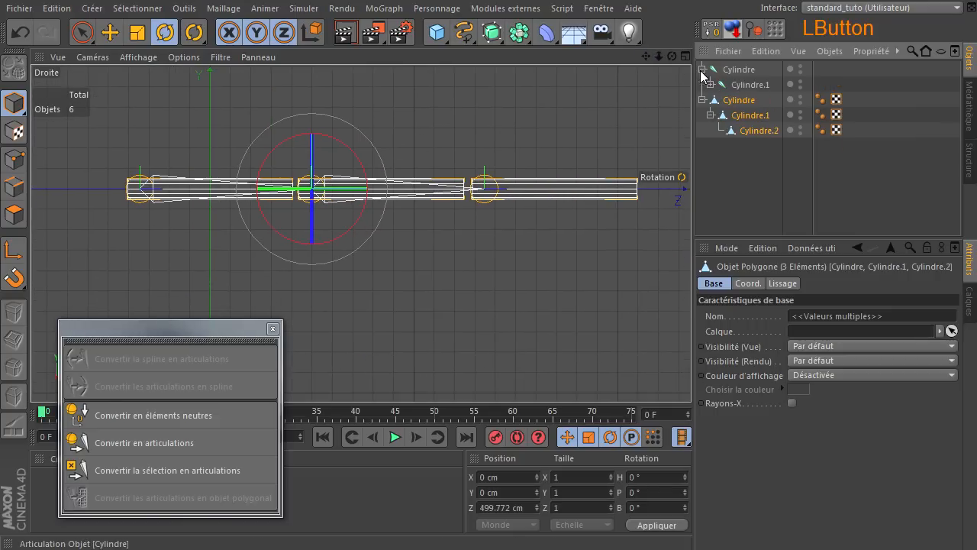
pyautogui.click(710, 85)
pyautogui.click(738, 69)
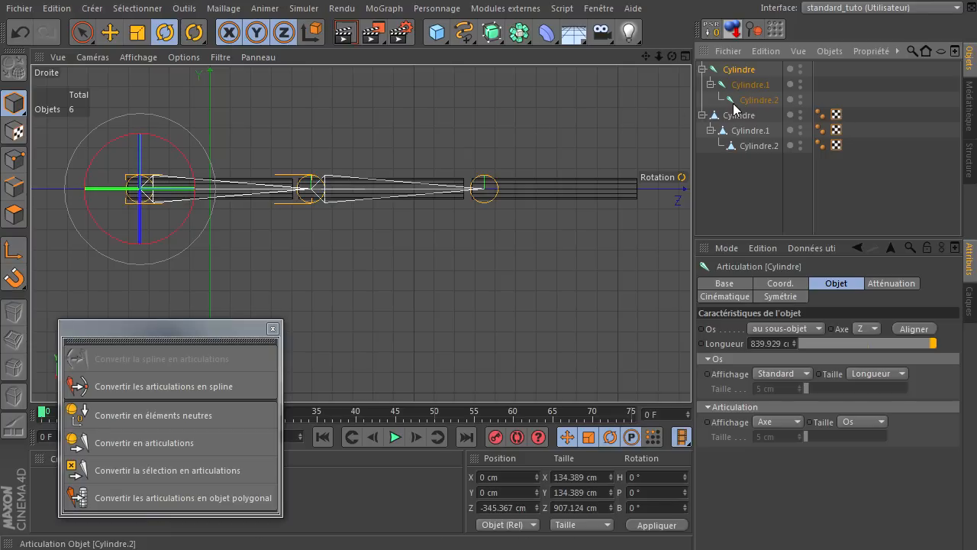
pyautogui.click(746, 86)
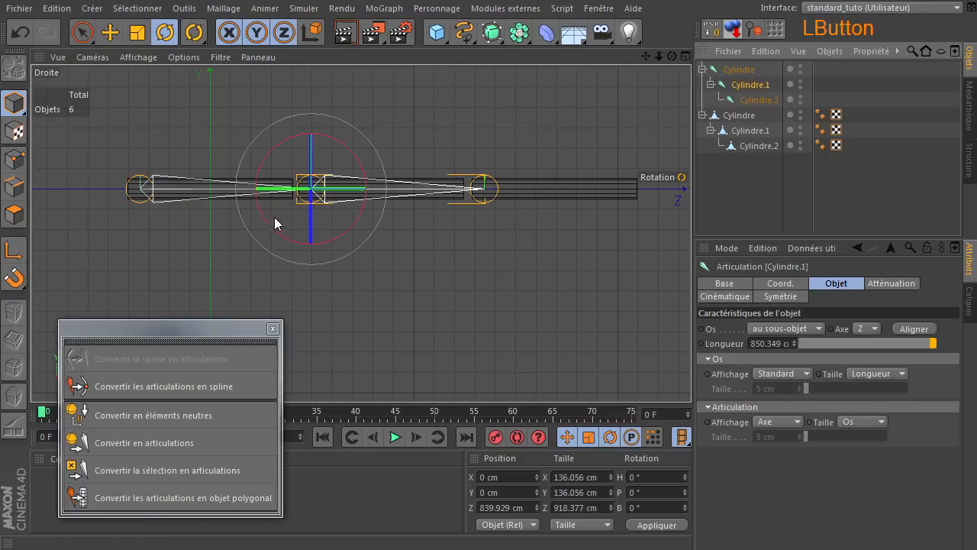
pyautogui.click(769, 99)
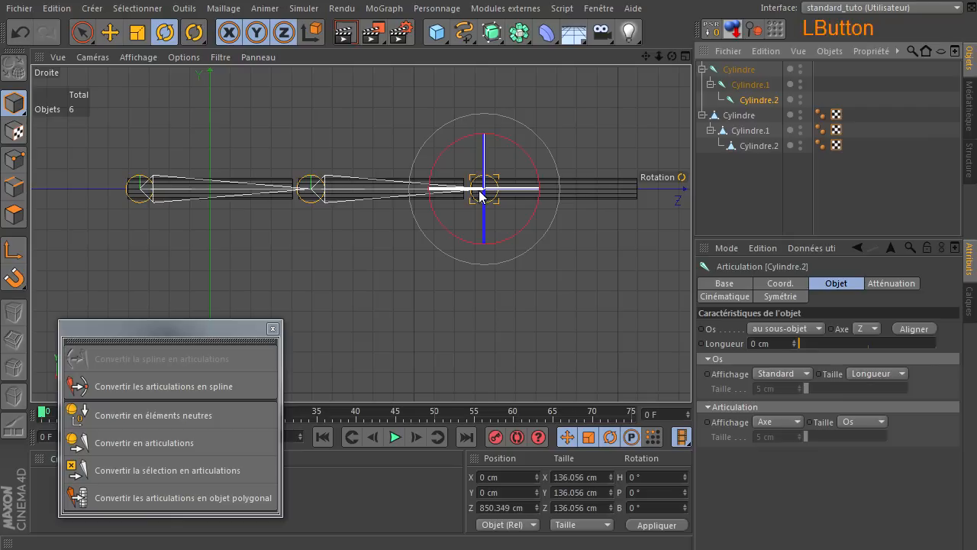
# - Temporarily hide the polygon cylinders in the perspective view to inspect the joint chain alone, and show them again
pyautogui.middleClick(462, 342)
pyautogui.middleClick(238, 157)
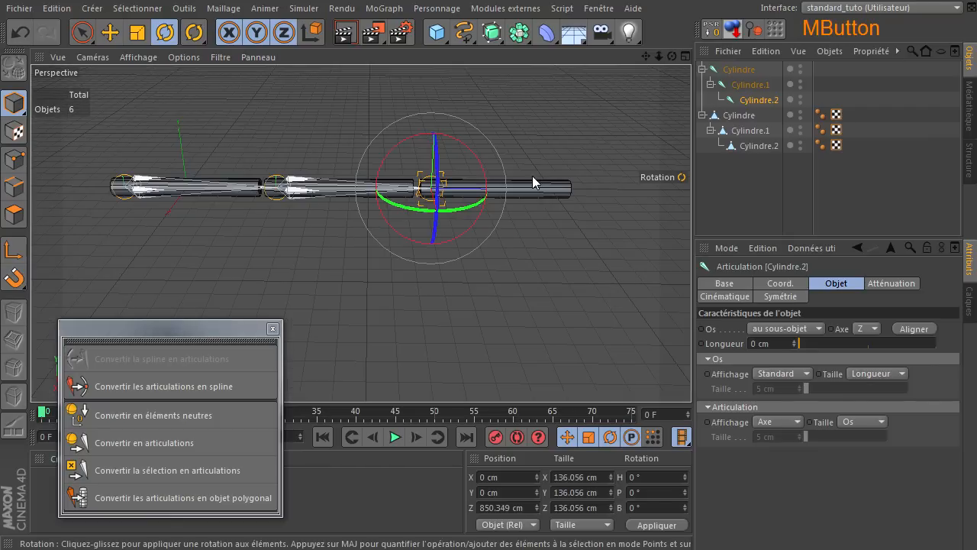
pyautogui.click(800, 113)
pyautogui.click(800, 113)
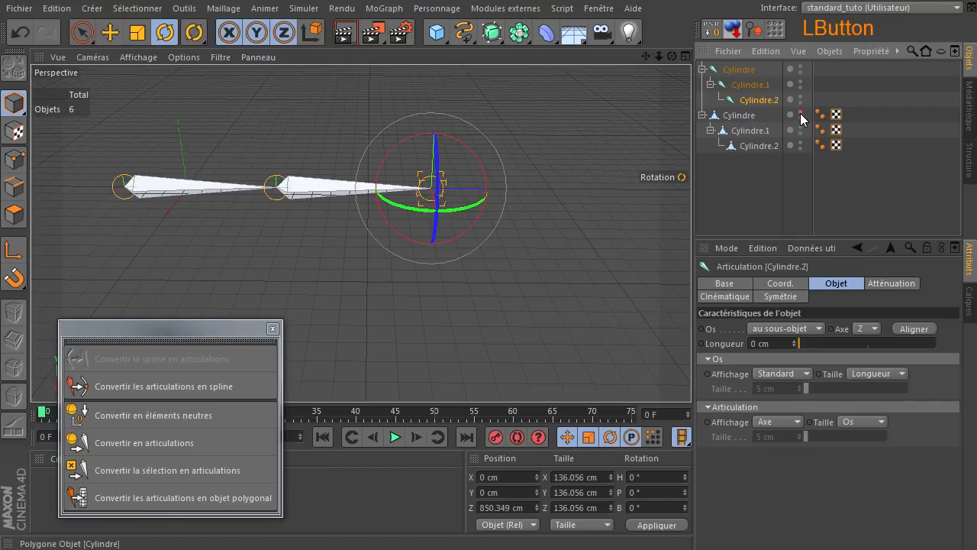
pyautogui.click(732, 197)
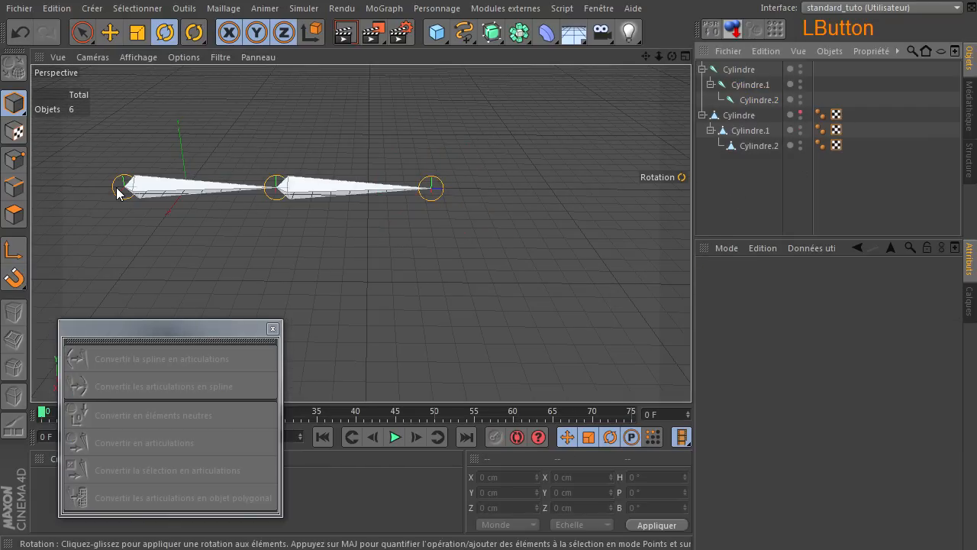
pyautogui.click(798, 113)
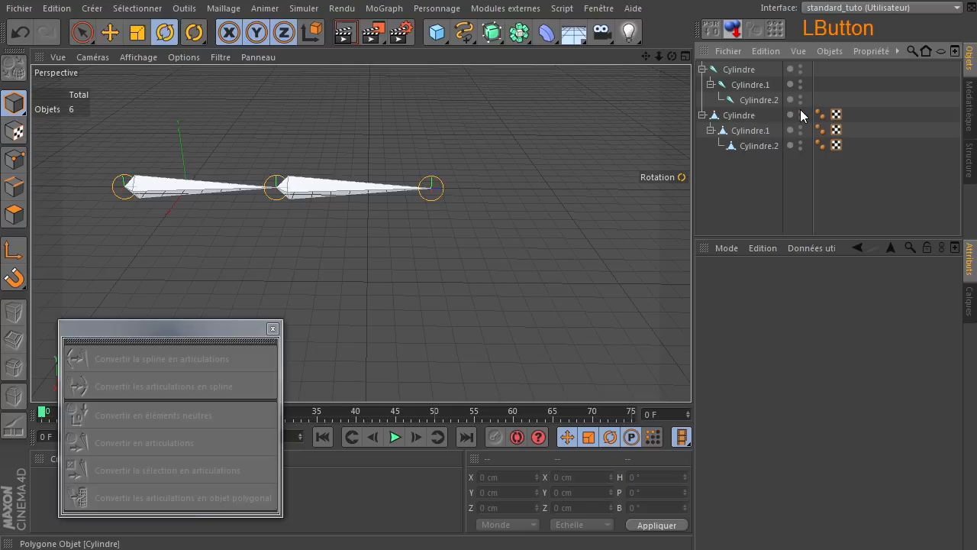
# - Place each polygon cylinder under the joint of the same name, from Cylindre.2 up to Cylindre
pyautogui.click(719, 116)
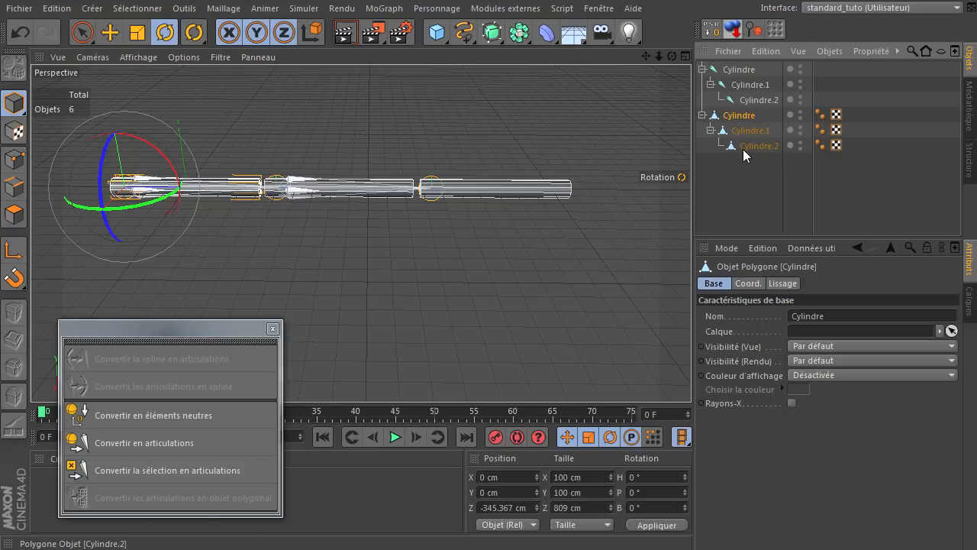
pyautogui.click(755, 146)
pyautogui.moveTo(769, 145); pyautogui.dragTo(757, 85)
pyautogui.click(736, 146)
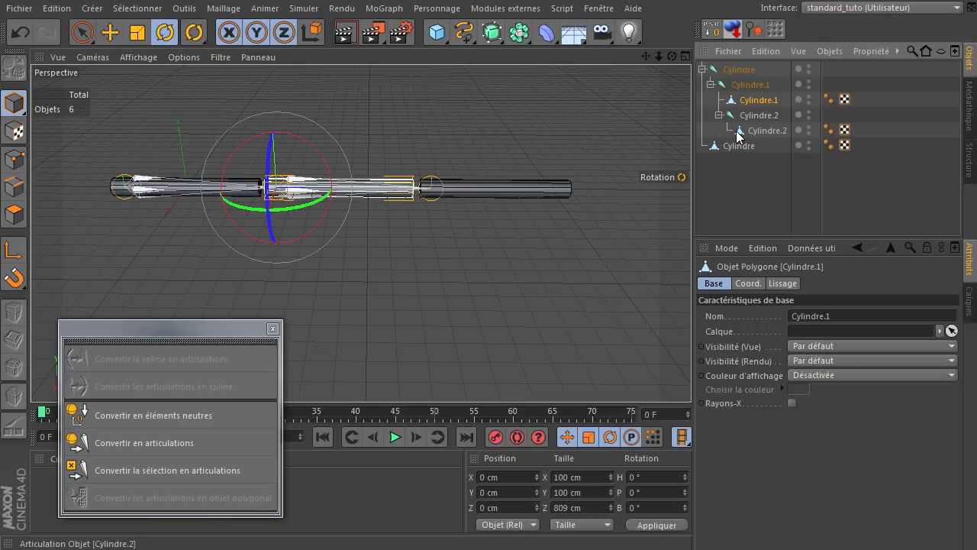
pyautogui.click(731, 147)
pyautogui.moveTo(729, 147); pyautogui.dragTo(751, 71)
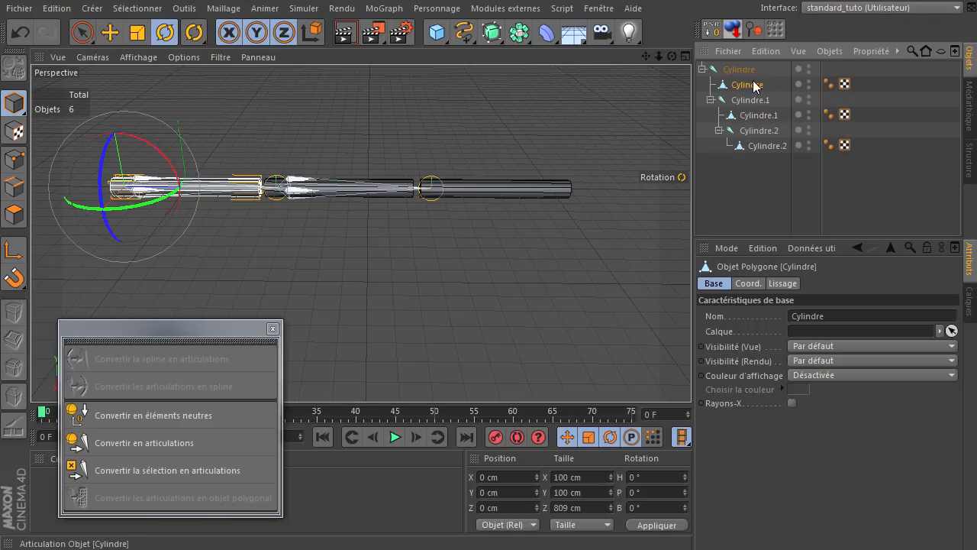
# - Test-rotate the root joint Cylindre with its attached cylinders and undo the rotation
pyautogui.click(751, 70)
pyautogui.moveTo(153, 182); pyautogui.dragTo(126, 176)
pyautogui.click(22, 33)
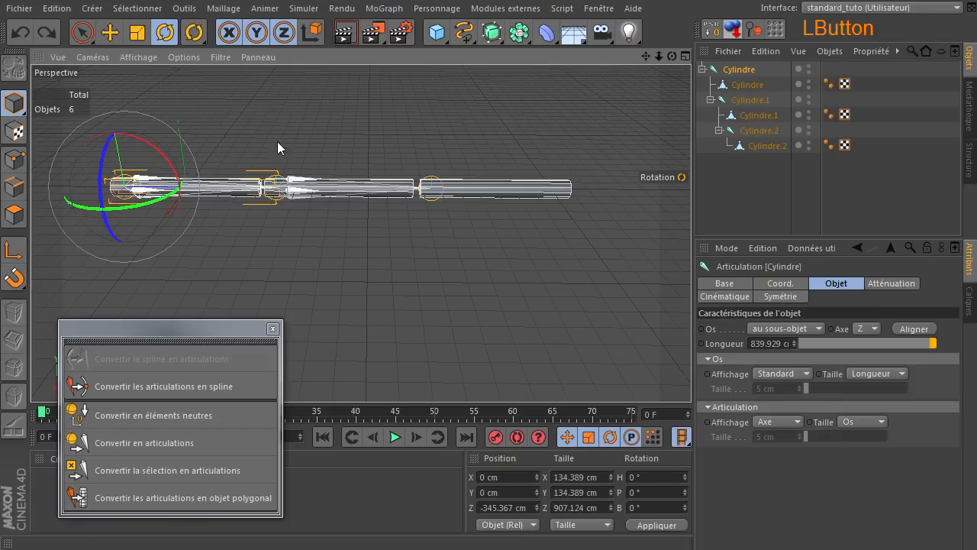
# - Add an IK tag to the root joint with joint Cylindre.2 as its end, and create its target and pole objects
pyautogui.rightClick(740, 69)
pyautogui.moveTo(786, 137)
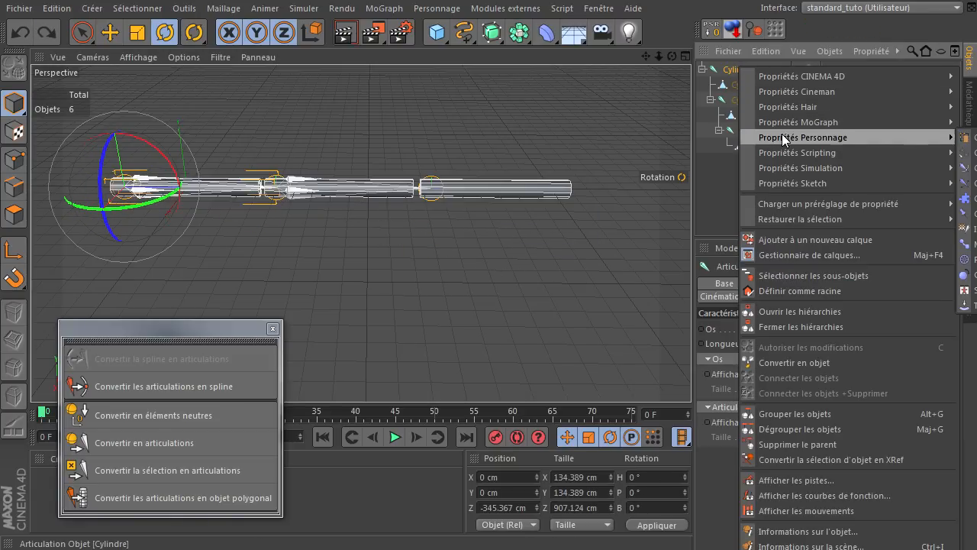
pyautogui.click(967, 183)
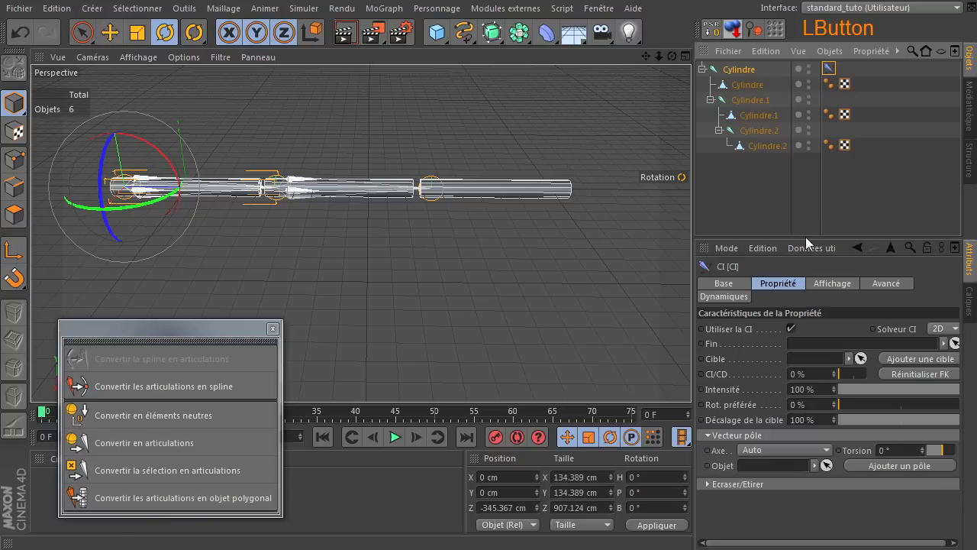
pyautogui.moveTo(767, 133); pyautogui.dragTo(830, 342)
pyautogui.click(941, 362)
pyautogui.click(923, 465)
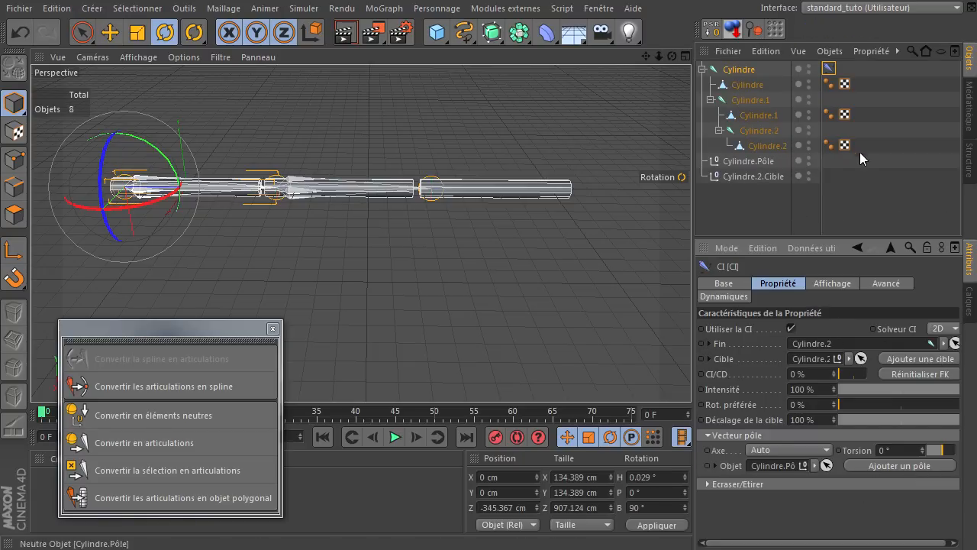
# - Move the IK pole away from the chain and bend the chain by moving the target to about Y -279 cm, Z 1064 cm
pyautogui.click(764, 161)
pyautogui.click(110, 33)
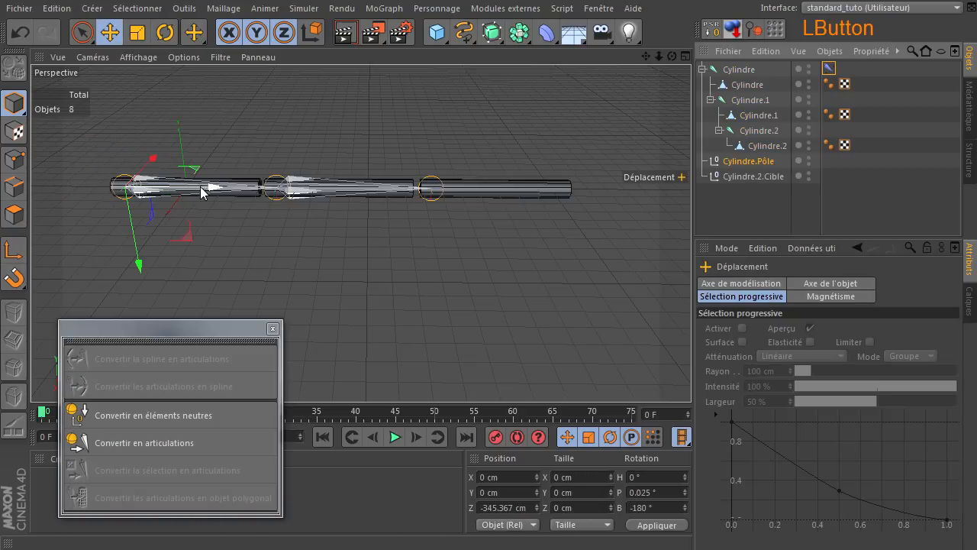
pyautogui.moveTo(186, 242); pyautogui.dragTo(310, 294)
pyautogui.click(747, 179)
pyautogui.moveTo(489, 135); pyautogui.dragTo(378, 230)
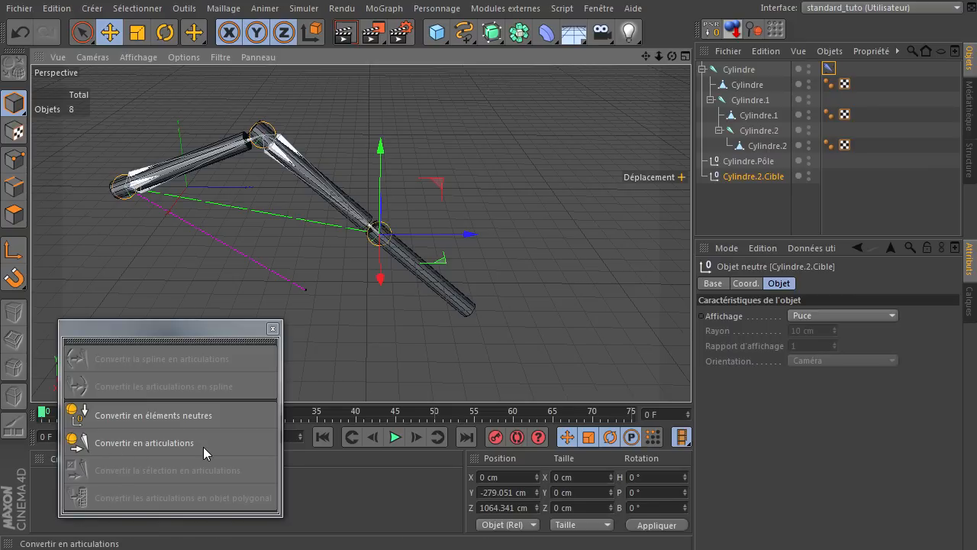
# - Replace the whole cylinder rig with a single default cube and convert that cube to a joint
pyautogui.moveTo(744, 214); pyautogui.dragTo(810, 65)
pyautogui.press('Delete')
pyautogui.moveTo(436, 32); pyautogui.dragTo(592, 46)
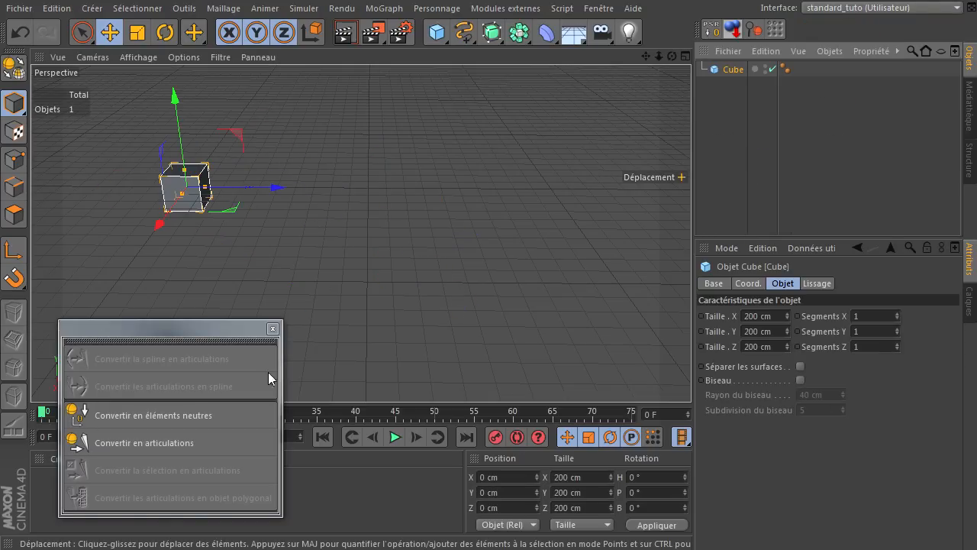
pyautogui.click(147, 445)
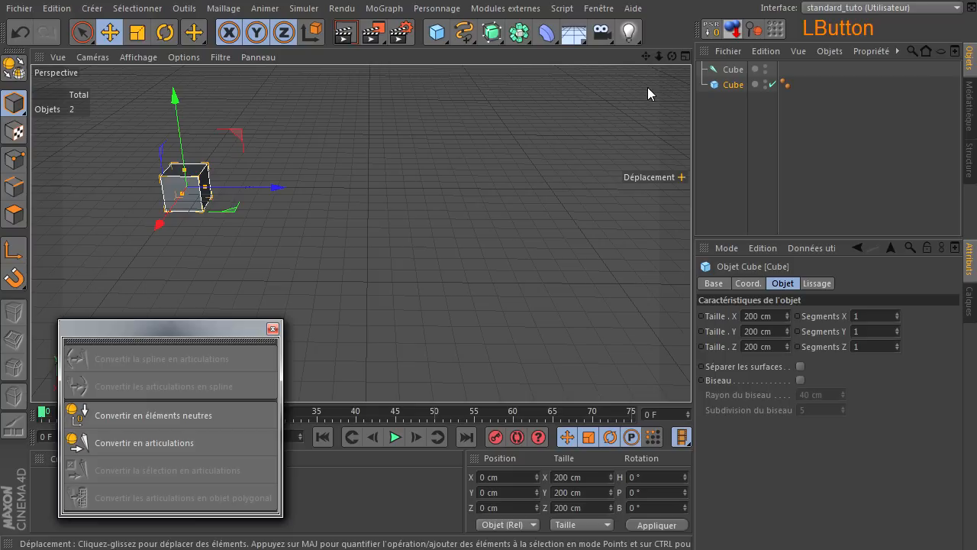
pyautogui.click(734, 72)
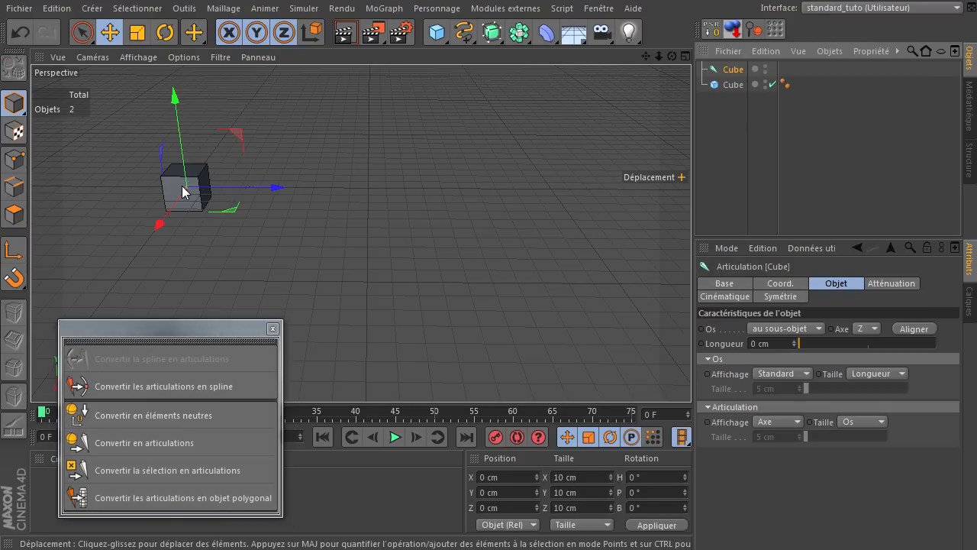
# - Remove the single joint and set up two unparented cubes spaced apart along Z, with both selected
pyautogui.click(733, 69)
pyautogui.press('Delete')
pyautogui.moveTo(437, 32); pyautogui.dragTo(496, 43)
pyautogui.keyDown('ctrl'); pyautogui.moveTo(264, 189); pyautogui.dragTo(535, 190); pyautogui.keyUp('ctrl')
pyautogui.keyDown('shift'); pyautogui.click(738, 85); pyautogui.keyUp('shift')
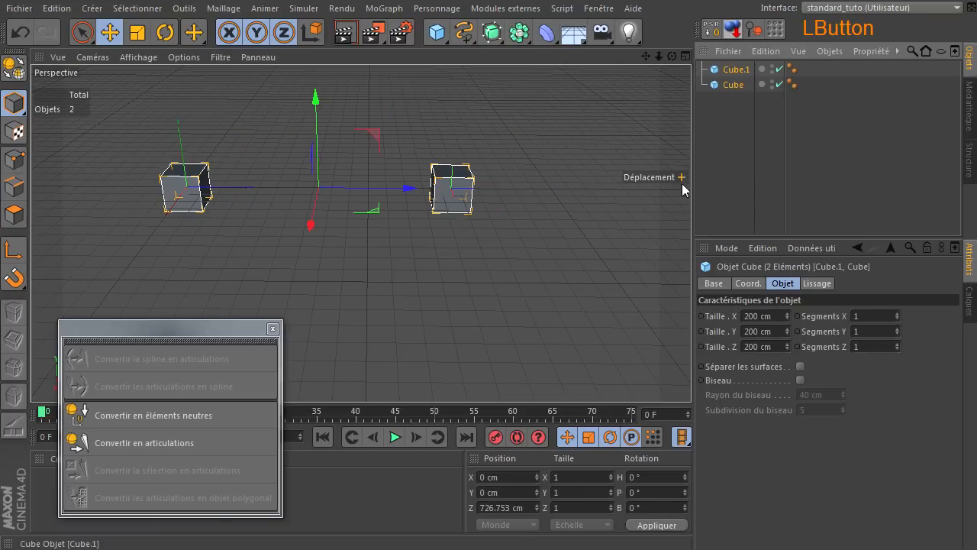
# - Convert the two unparented cubes to joints and select each resulting joint to check whether they are linked
pyautogui.click(126, 439)
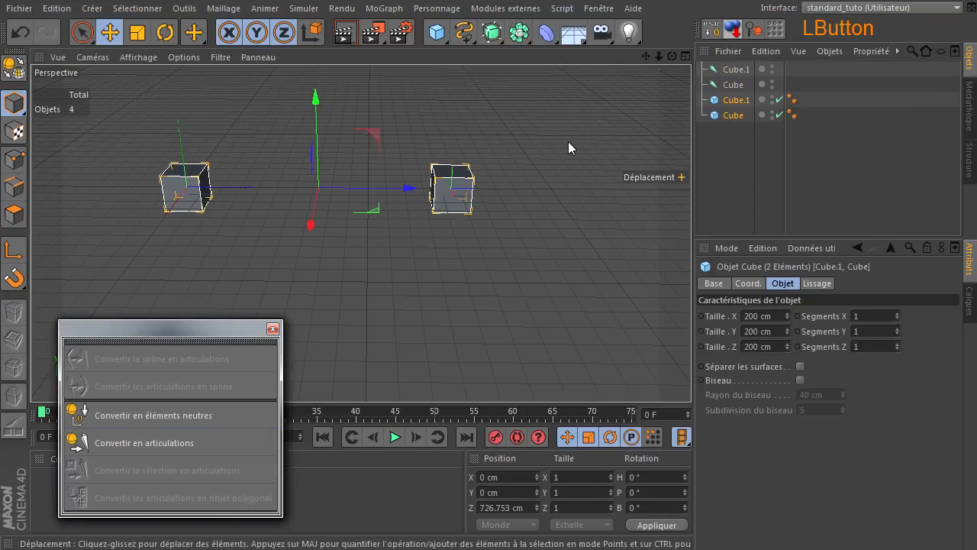
pyautogui.click(729, 72)
pyautogui.click(732, 85)
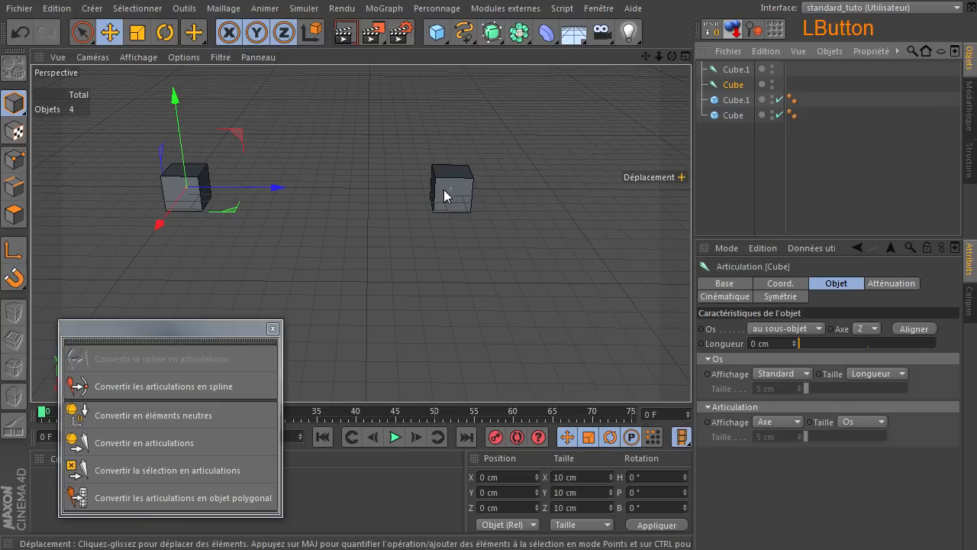
# - Delete all cubes and joints from the scene and add a new default cube
pyautogui.moveTo(714, 166); pyautogui.dragTo(788, 50)
pyautogui.press('Delete')
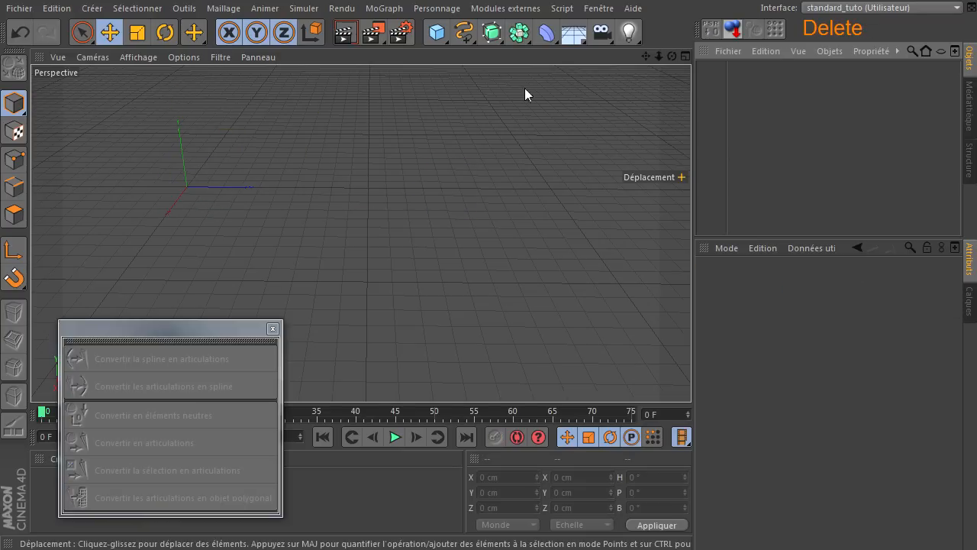
pyautogui.click(438, 36)
pyautogui.click(593, 48)
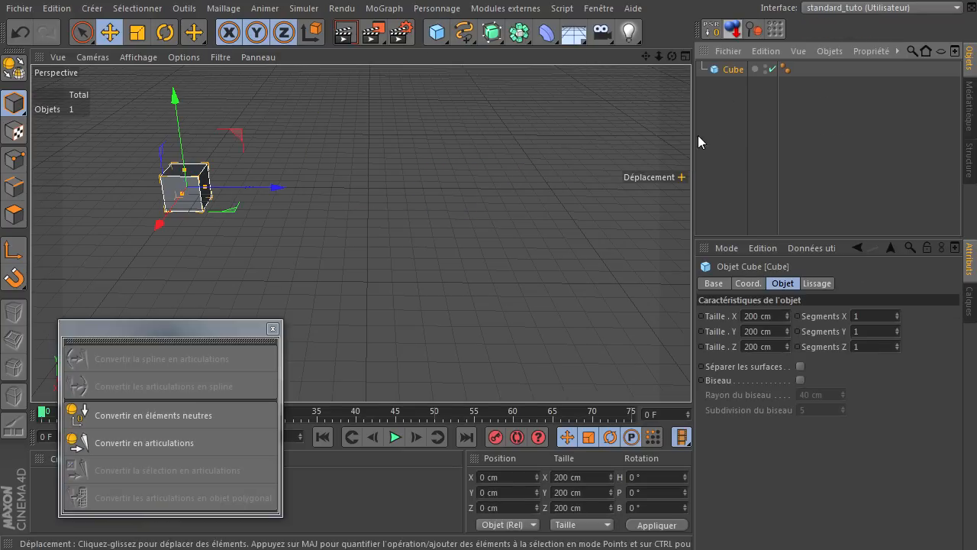
# - Nest two copies of the cube beneath it and make all three cubes editable
pyautogui.keyDown('ctrl'); pyautogui.moveTo(733, 69); pyautogui.dragTo(749, 85); pyautogui.keyUp('ctrl')
pyautogui.moveTo(735, 148); pyautogui.dragTo(723, 52)
pyautogui.click(13, 76)
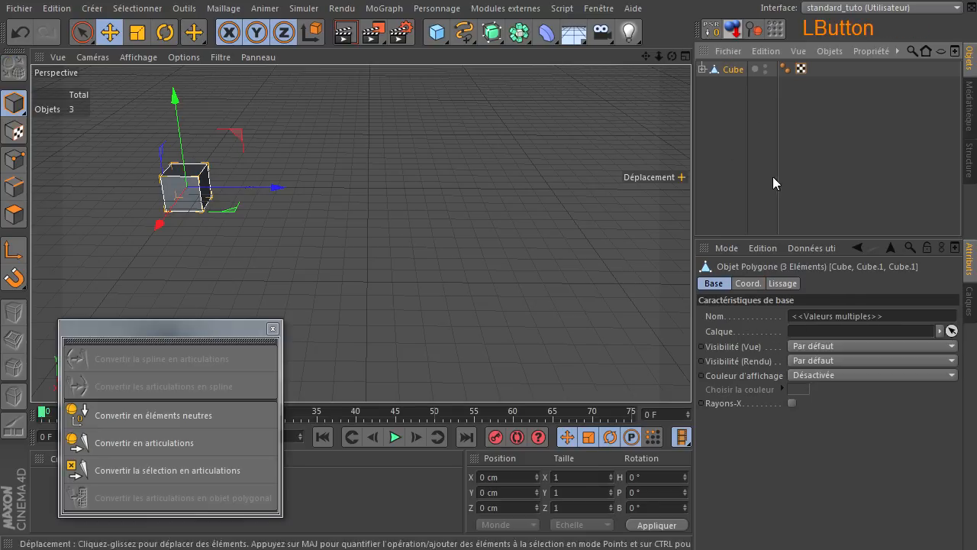
# - Space the three nested cubes apart along Z, offsetting the innermost cube about 248 cm from its parent
pyautogui.click(702, 69)
pyautogui.click(711, 84)
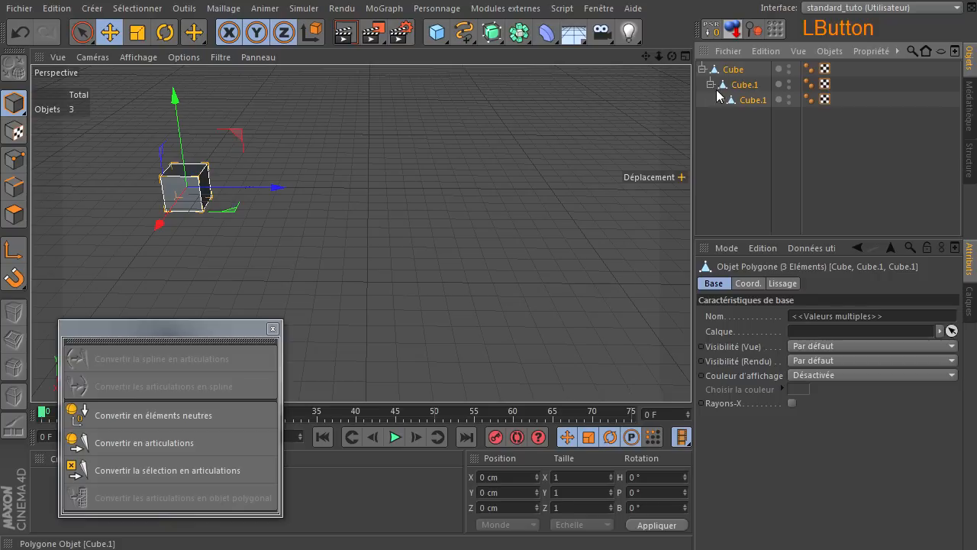
pyautogui.click(754, 90)
pyautogui.moveTo(266, 190); pyautogui.dragTo(333, 191)
pyautogui.hotkey('ctrl', 'z')
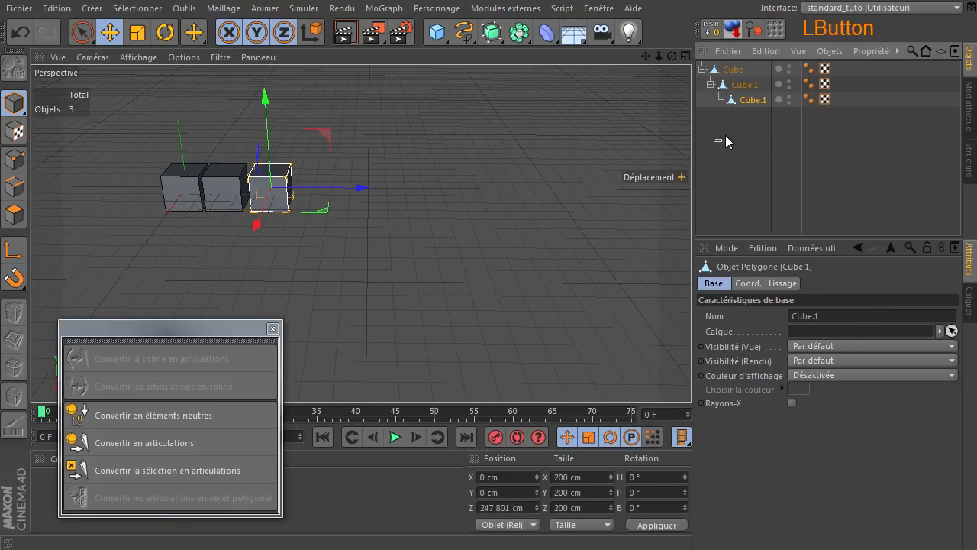
# - Convert the three nested cubes to joints and inspect the resulting chain in the right view
pyautogui.moveTo(725, 135); pyautogui.dragTo(765, 73)
pyautogui.click(157, 443)
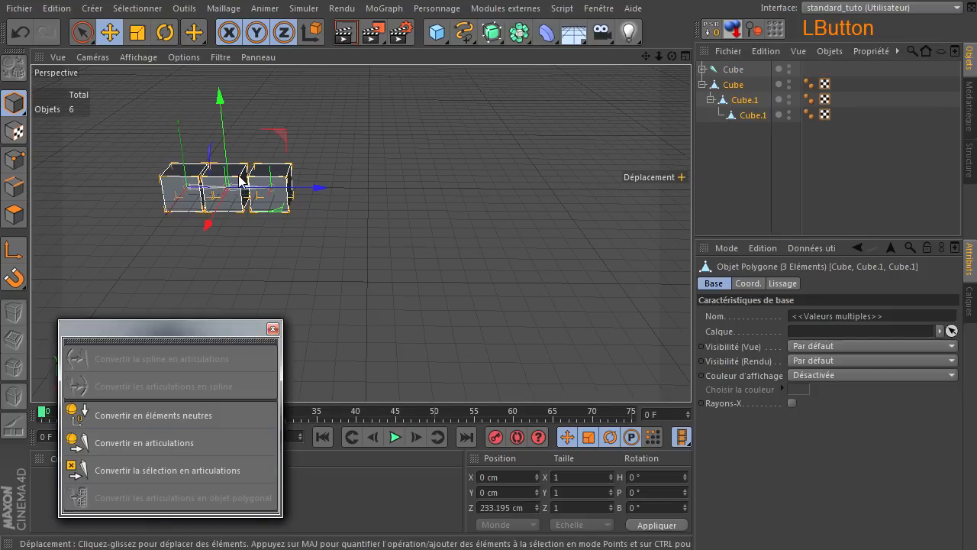
pyautogui.middleClick(179, 218)
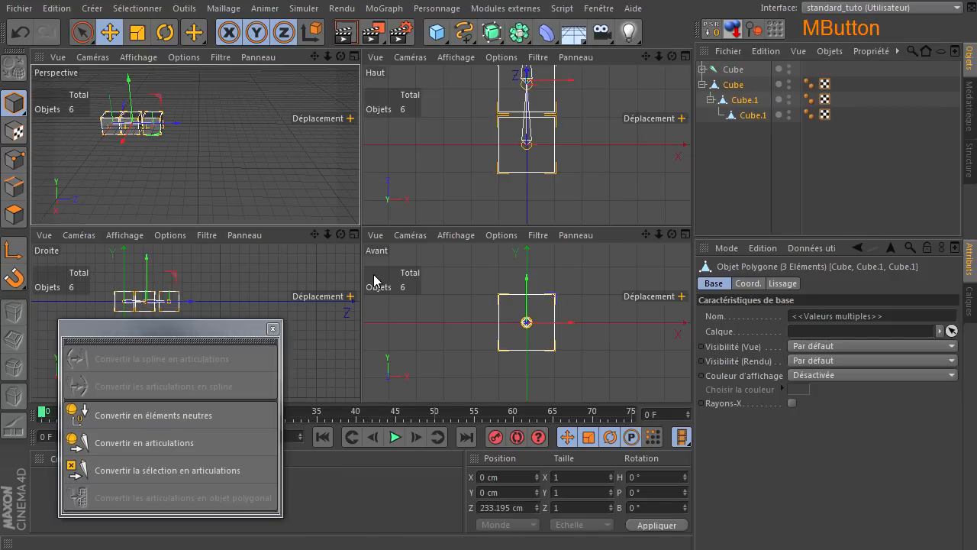
pyautogui.middleClick(126, 286)
pyautogui.scroll(5, 213, 206)
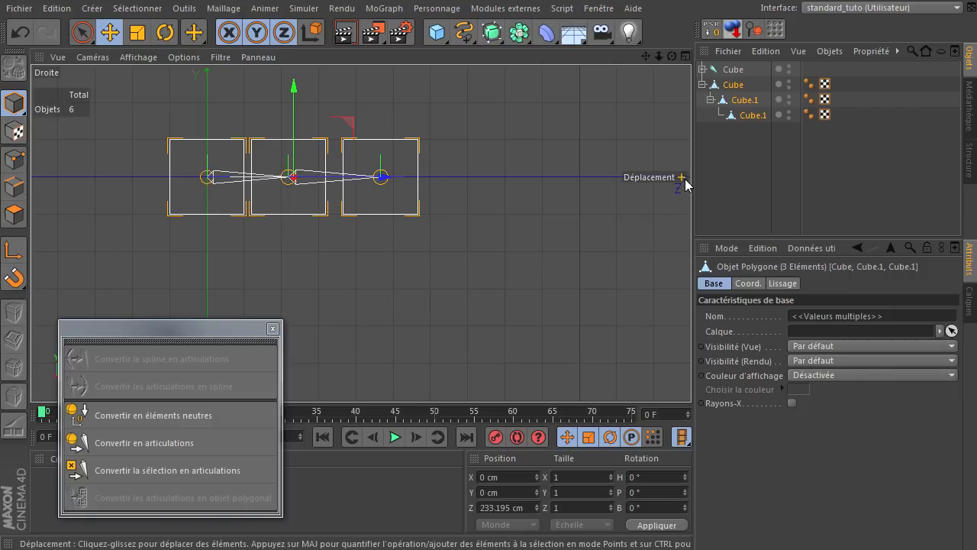
# - Delete all cubes and joints from the scene and return to the perspective view
pyautogui.moveTo(719, 154); pyautogui.dragTo(773, 69)
pyautogui.press('Delete')
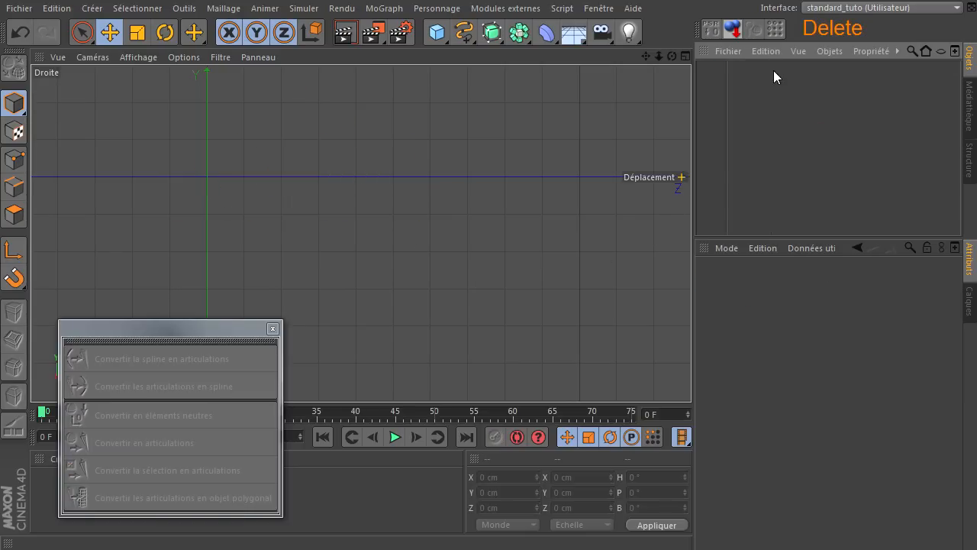
pyautogui.middleClick(352, 169)
pyautogui.middleClick(304, 177)
pyautogui.moveTo(646, 56); pyautogui.dragTo(752, 94)
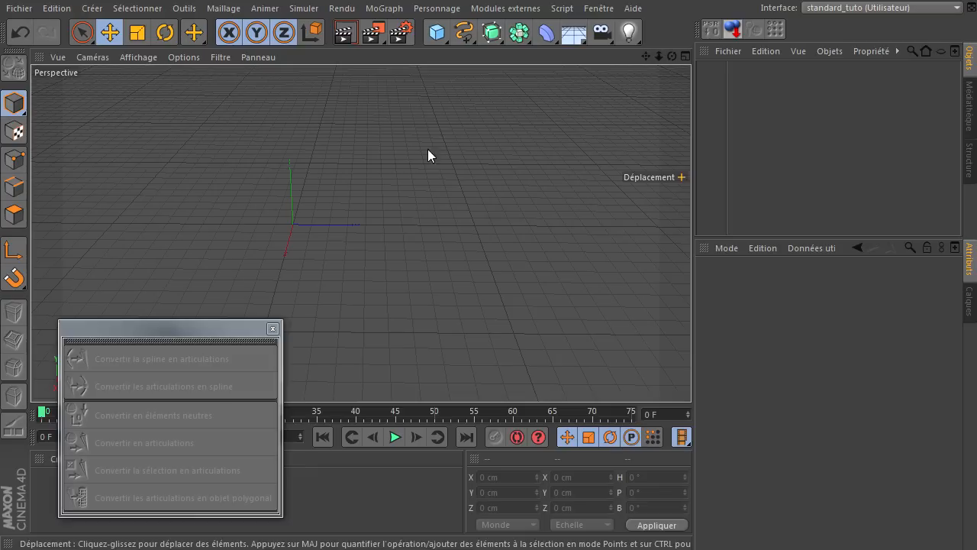
# - Add a new default cube, convert it to a joint, and select the resulting joint
pyautogui.click(437, 32)
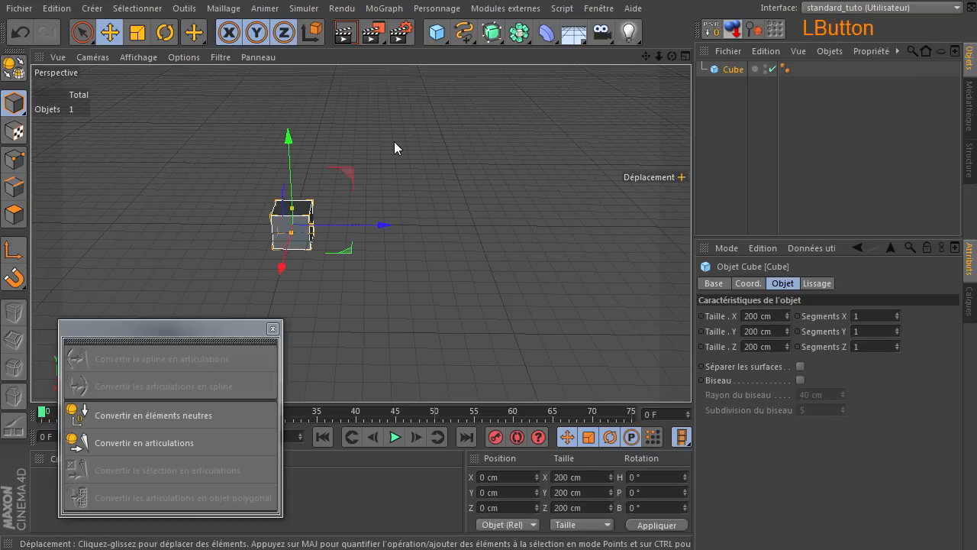
pyautogui.click(148, 441)
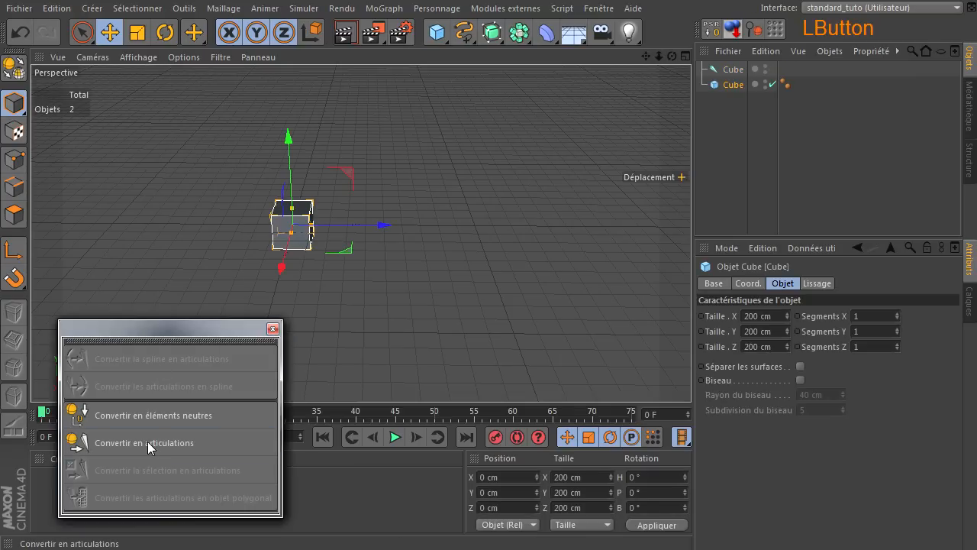
pyautogui.click(722, 71)
pyautogui.scroll(4, 264, 245)
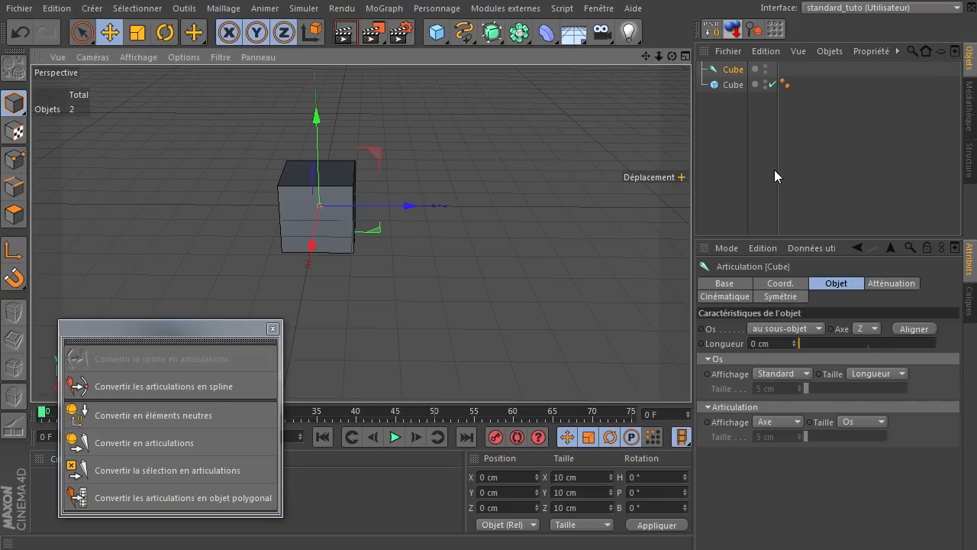
# - Clear the scene and add a sphere with 12 segments
pyautogui.click(706, 124)
pyautogui.press('Delete')
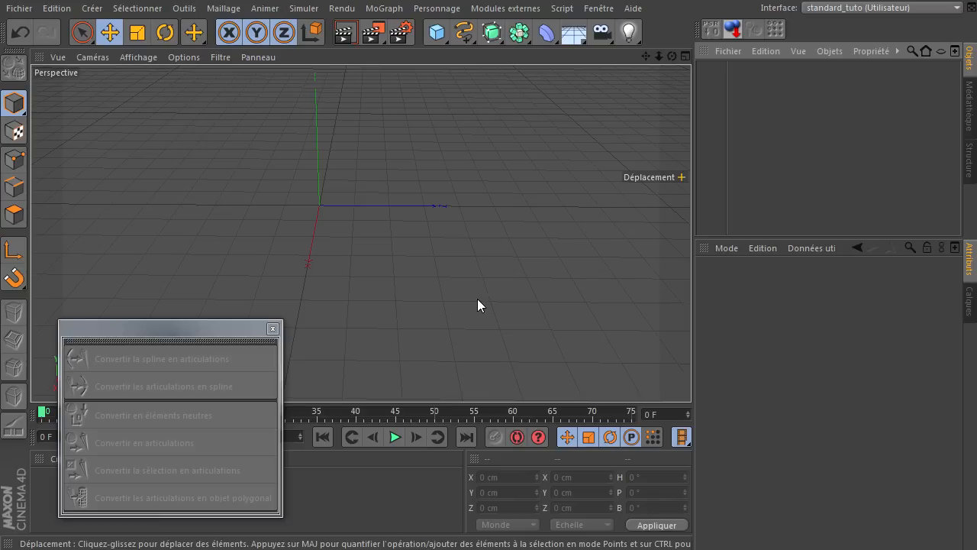
pyautogui.moveTo(437, 32); pyautogui.dragTo(806, 84)
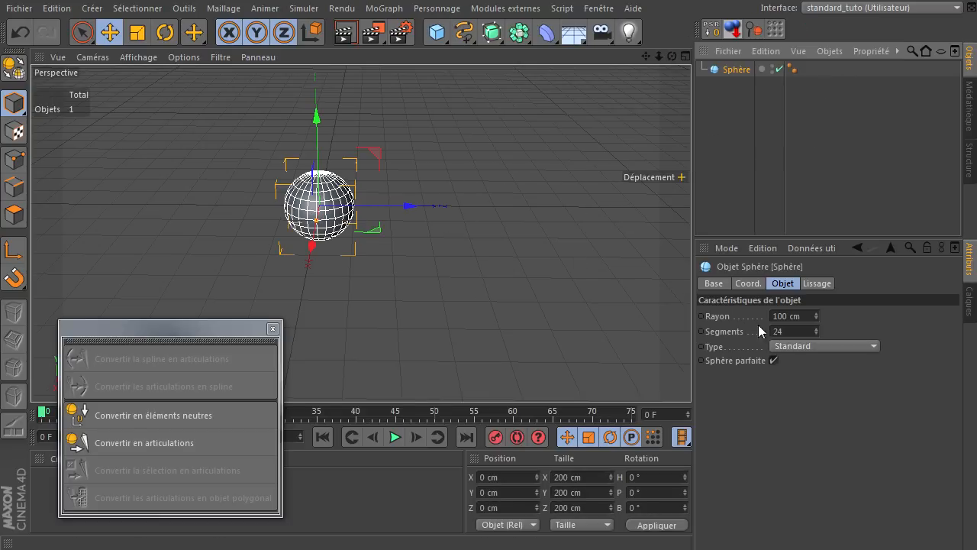
pyautogui.click(790, 348)
pyautogui.click(798, 328)
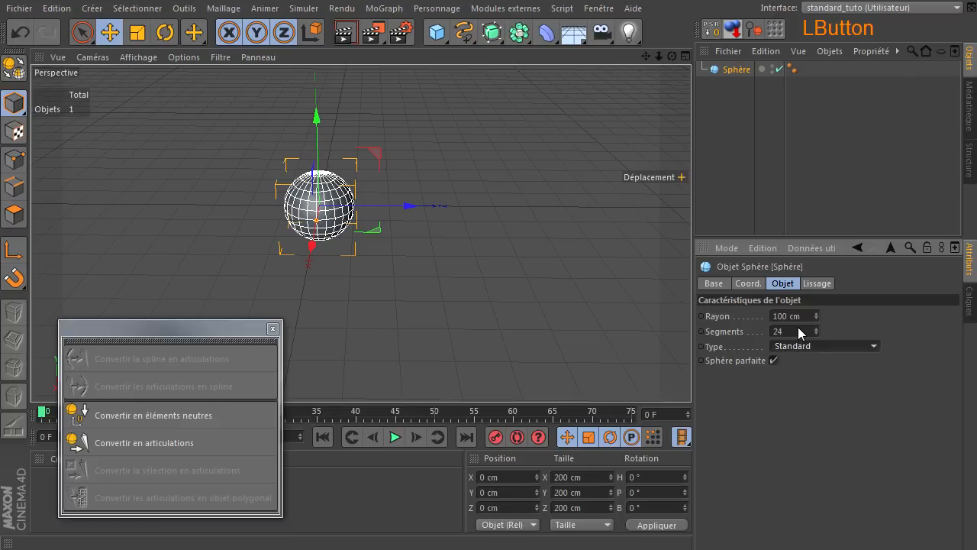
pyautogui.doubleClick(798, 328)
pyautogui.write('2')
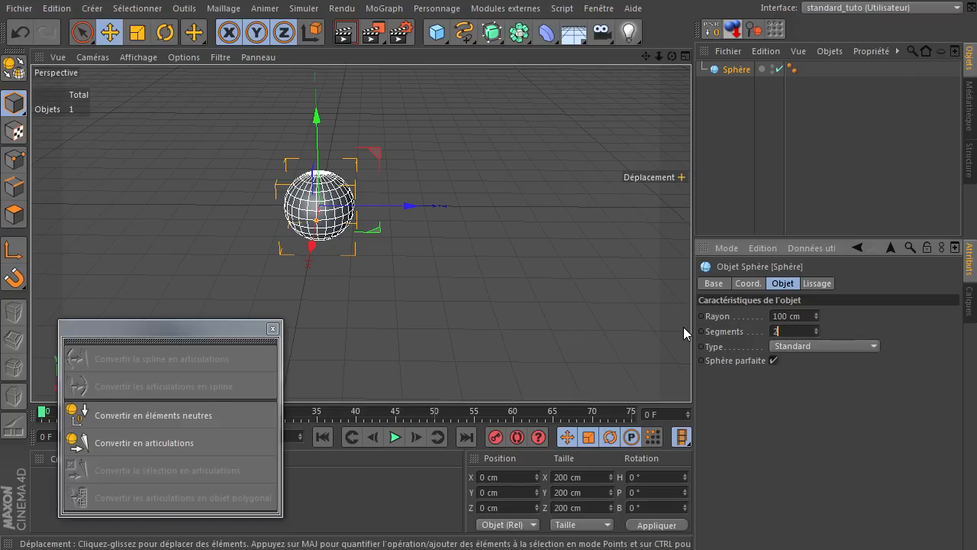
pyautogui.click(786, 330)
pyautogui.write('2')
pyautogui.press('Return')
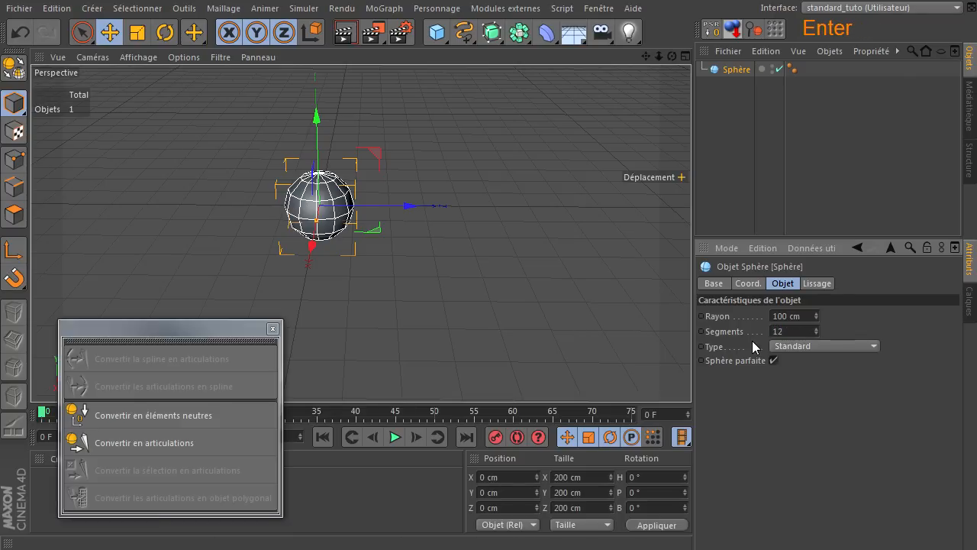
# - Enlarge the sphere to a radius of about 203 cm and make it editable
pyautogui.moveTo(317, 221); pyautogui.dragTo(458, 274)
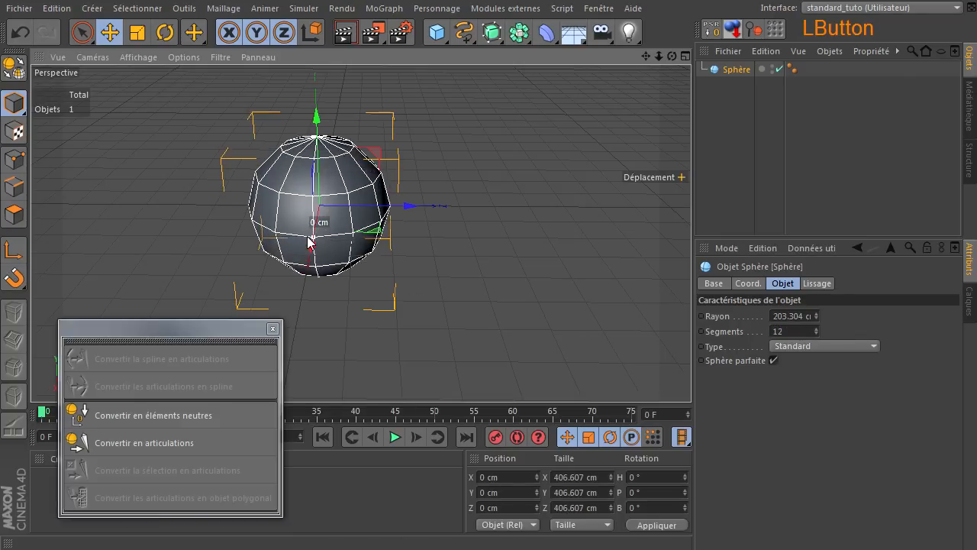
pyautogui.middleClick(468, 202)
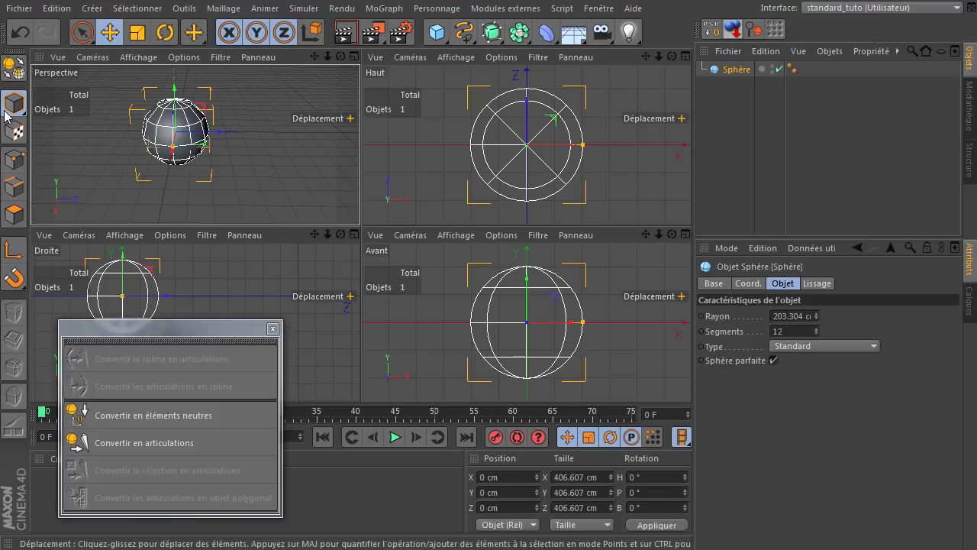
pyautogui.click(13, 67)
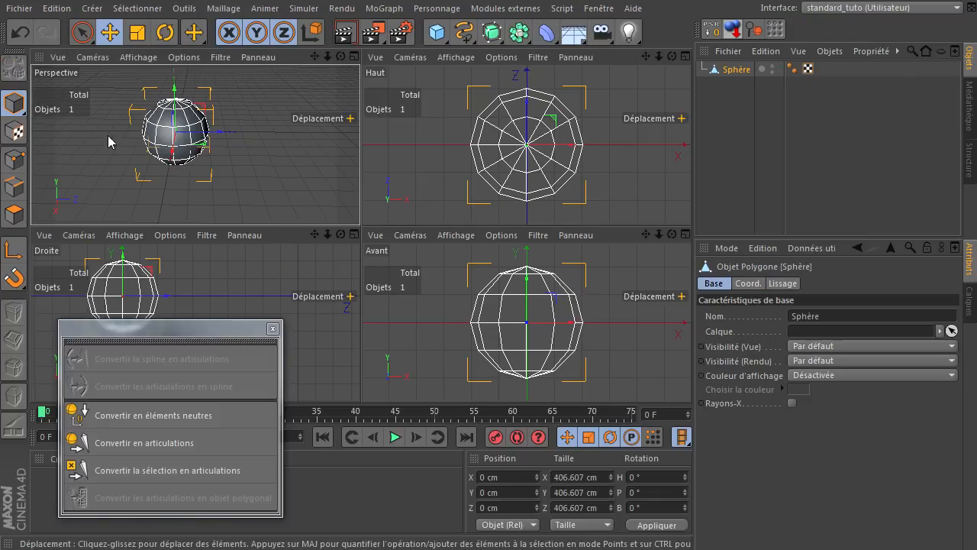
# - Rectangle-select the sphere's upper points, hidden ones included, and raise them along Y to about 406 cm
pyautogui.click(16, 160)
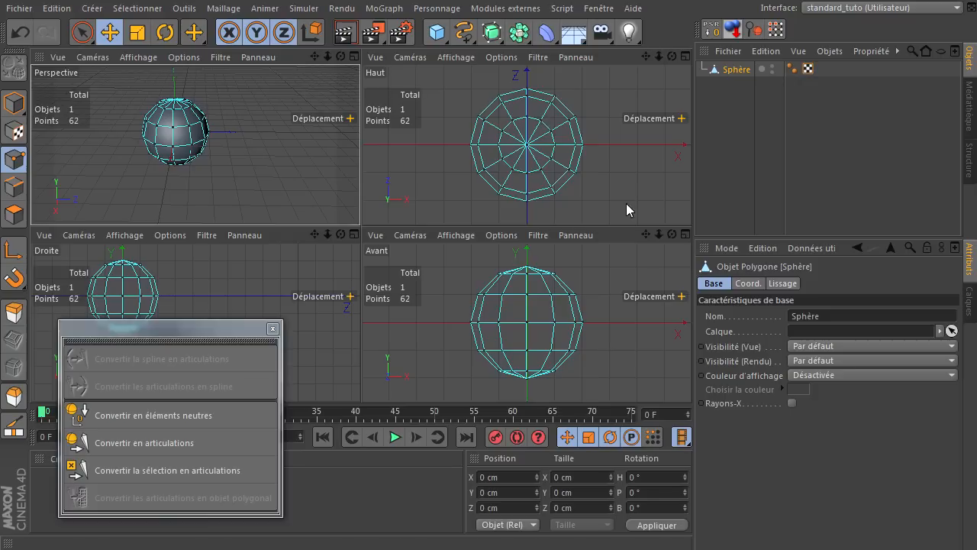
pyautogui.moveTo(82, 32); pyautogui.dragTo(134, 70)
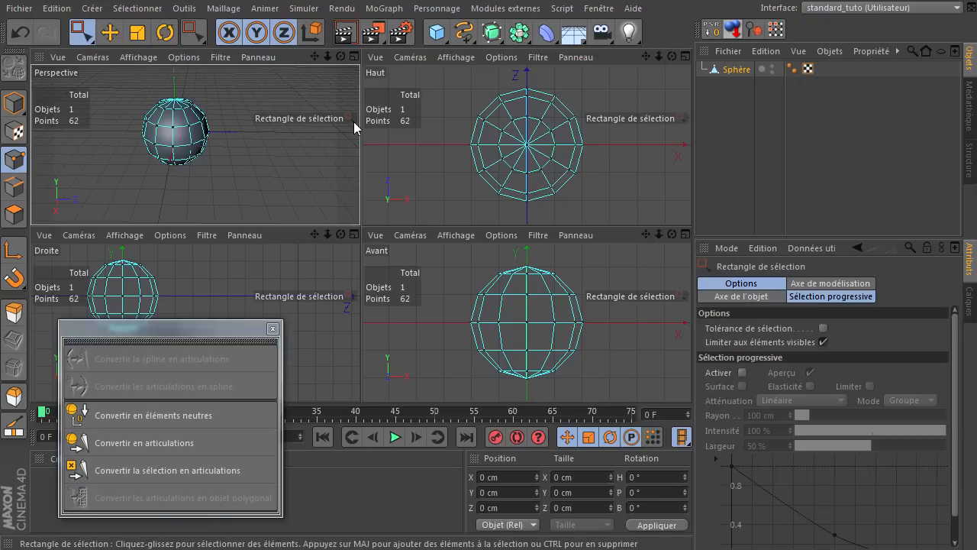
pyautogui.click(823, 342)
pyautogui.moveTo(467, 259); pyautogui.dragTo(606, 306)
pyautogui.scroll(-3, 618, 315)
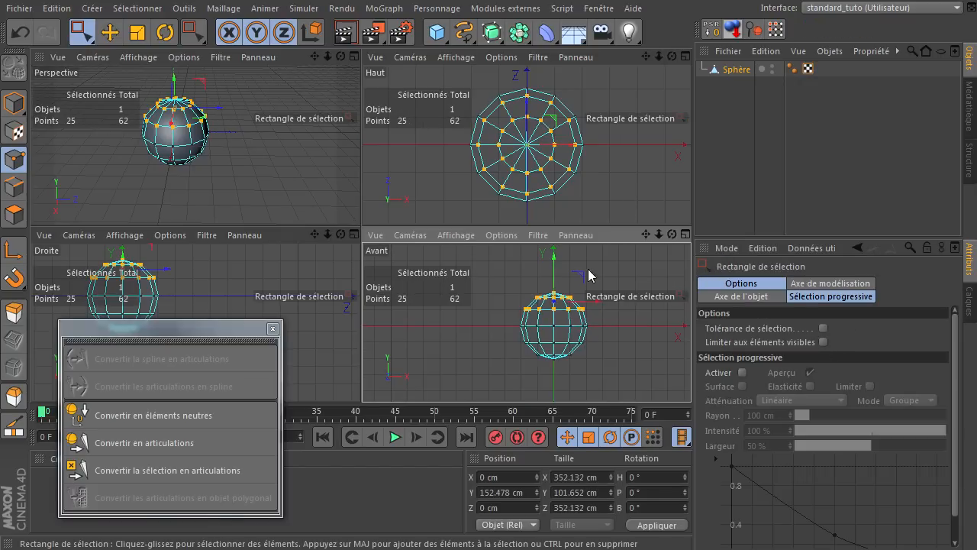
pyautogui.moveTo(556, 257); pyautogui.dragTo(566, 229)
# - Scale down the raised upper points to taper the shape, and clear the point selection
pyautogui.click(138, 32)
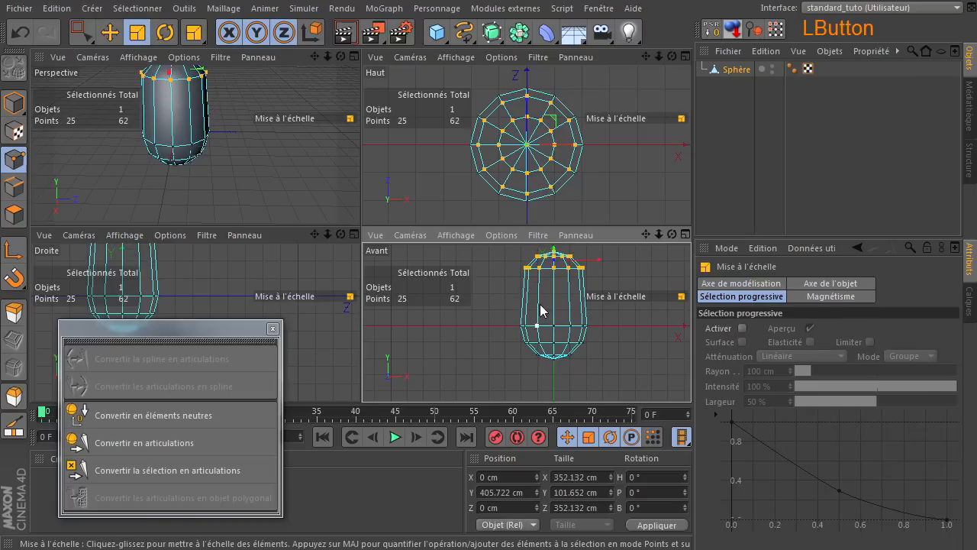
pyautogui.moveTo(629, 283); pyautogui.dragTo(374, 342)
pyautogui.click(202, 168)
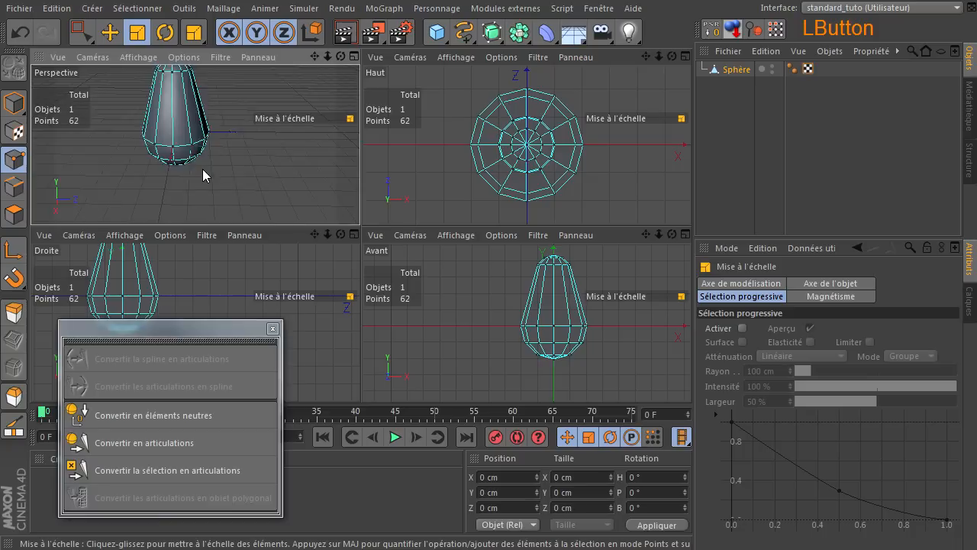
# - Move only the tapered object's axis up along Y to about 111 cm and leave the object selected
pyautogui.press('h')
pyautogui.middleClick(247, 161)
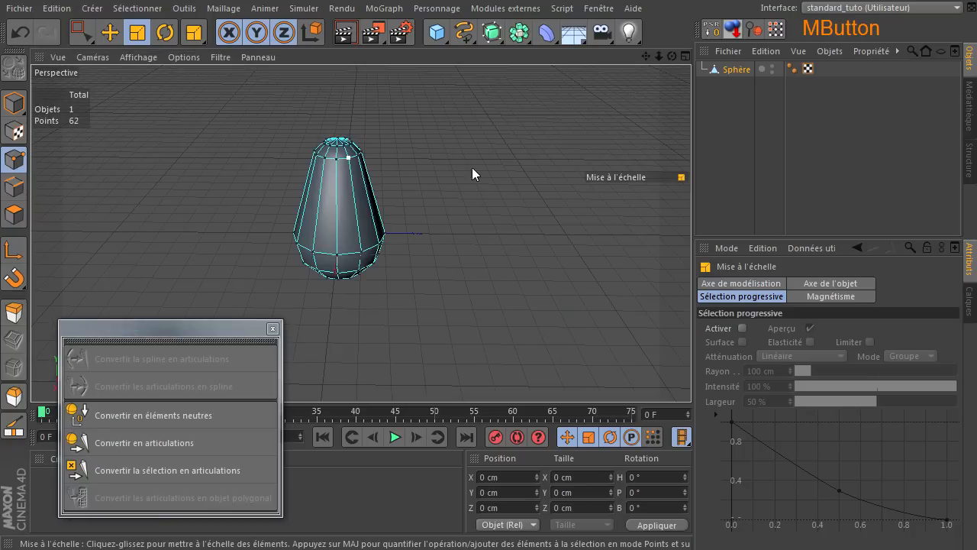
pyautogui.moveTo(672, 57); pyautogui.dragTo(692, 380)
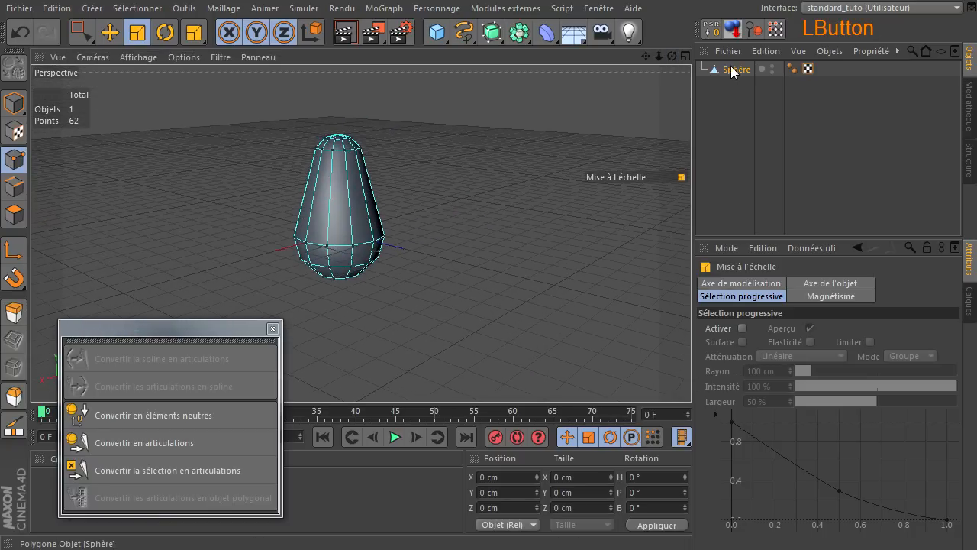
pyautogui.click(735, 69)
pyautogui.click(14, 102)
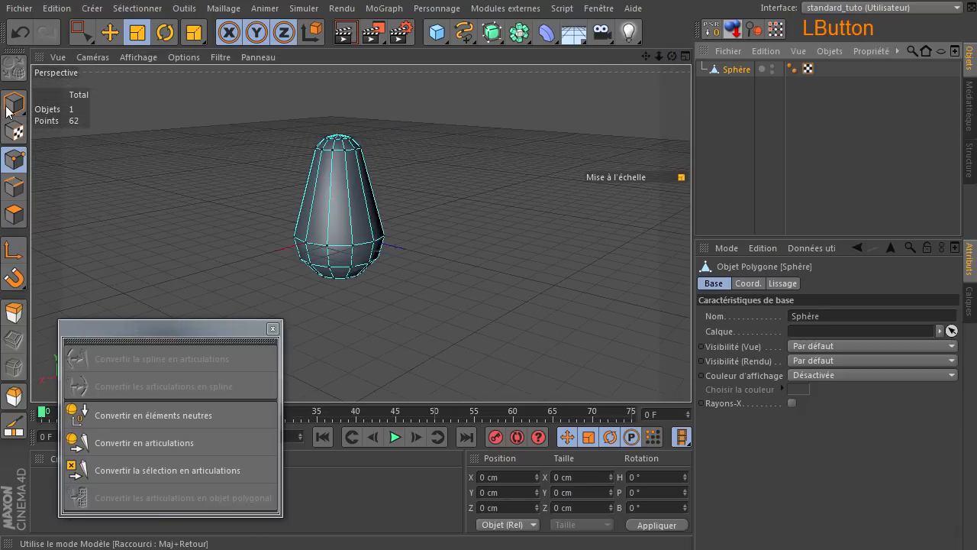
pyautogui.click(339, 240)
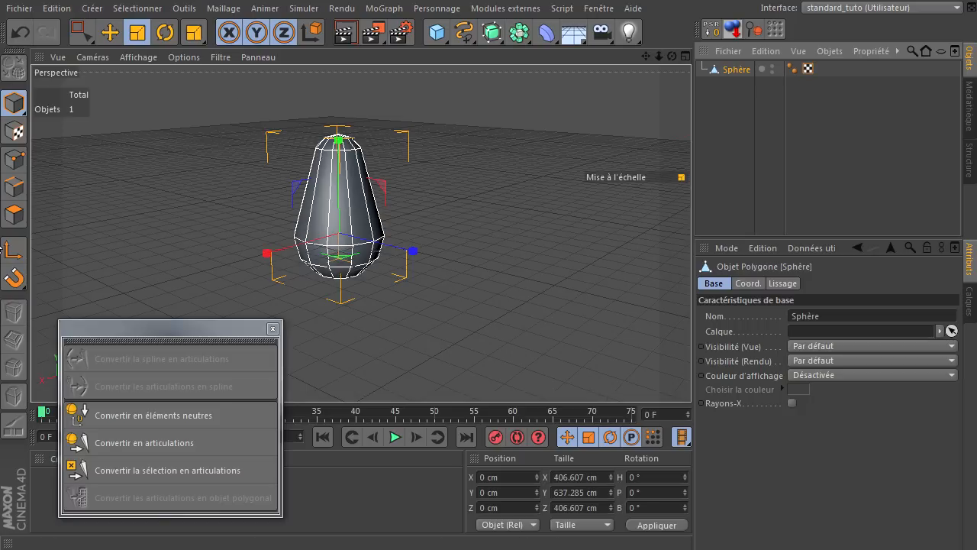
pyautogui.click(14, 250)
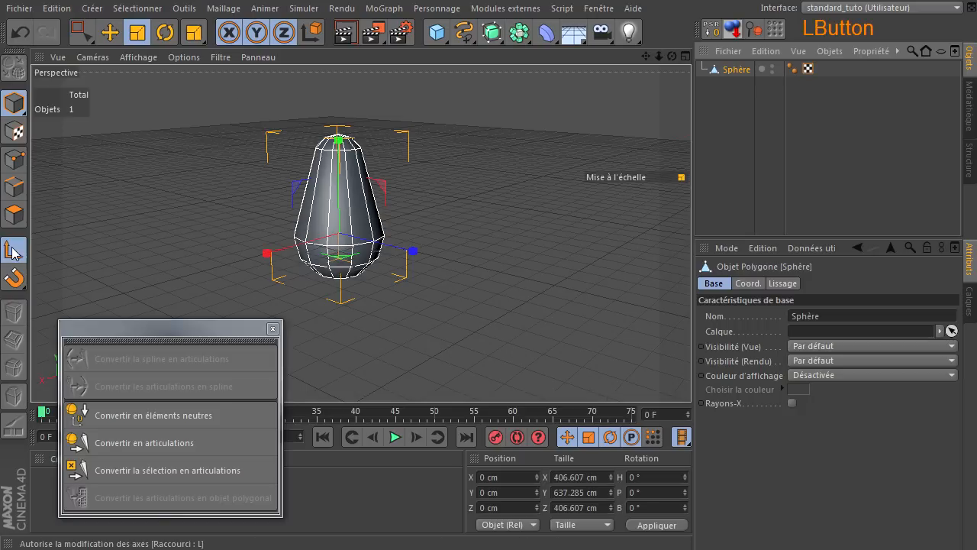
pyautogui.click(110, 32)
pyautogui.moveTo(339, 186); pyautogui.dragTo(351, 161)
pyautogui.click(464, 180)
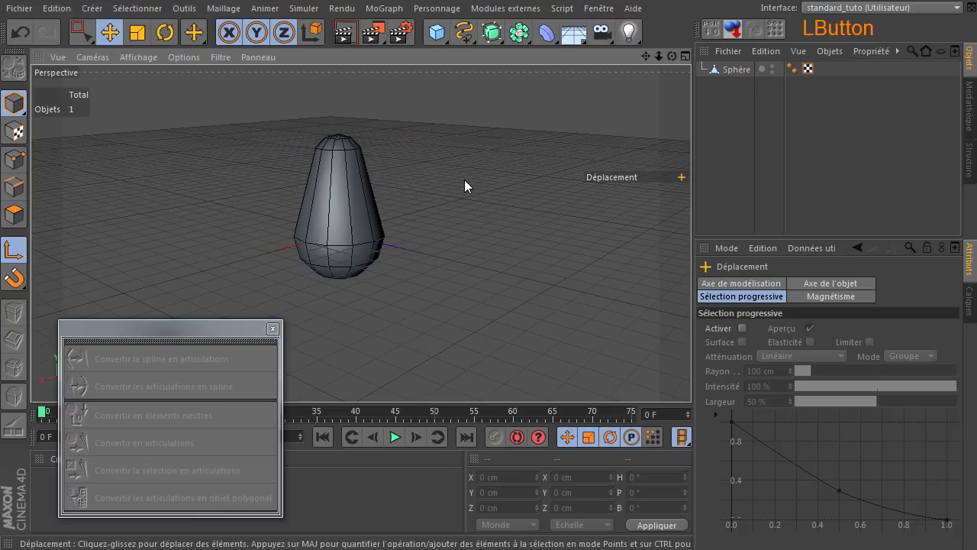
pyautogui.click(736, 70)
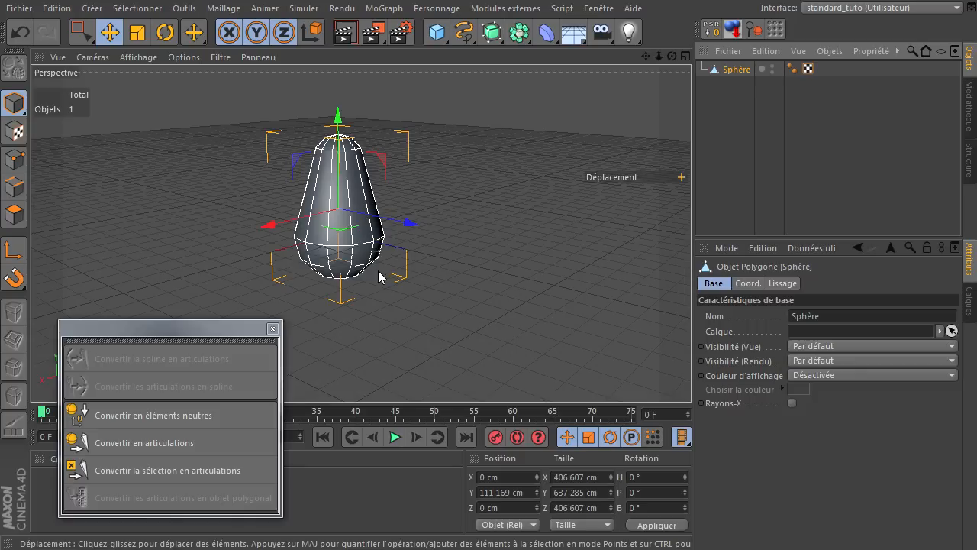
# - Rectangle-select the points in the lower part of the tapered shape and convert that point selection to a joint
pyautogui.scroll(3, 344, 269)
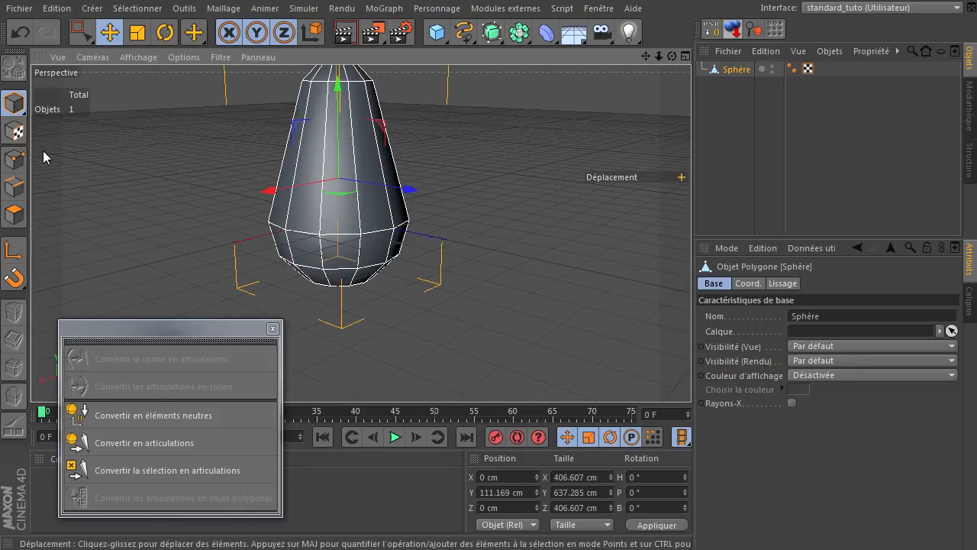
pyautogui.click(14, 158)
pyautogui.click(80, 32)
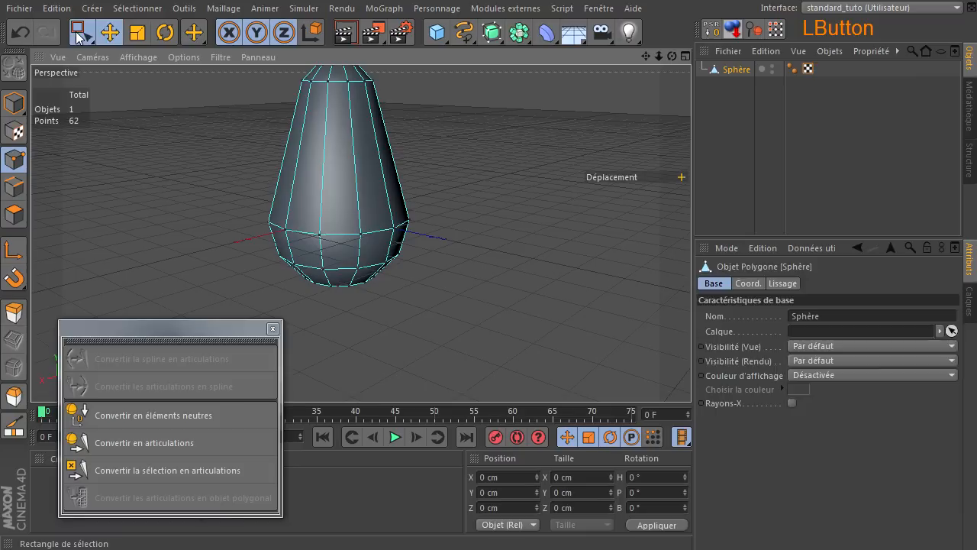
pyautogui.moveTo(226, 168); pyautogui.dragTo(526, 358)
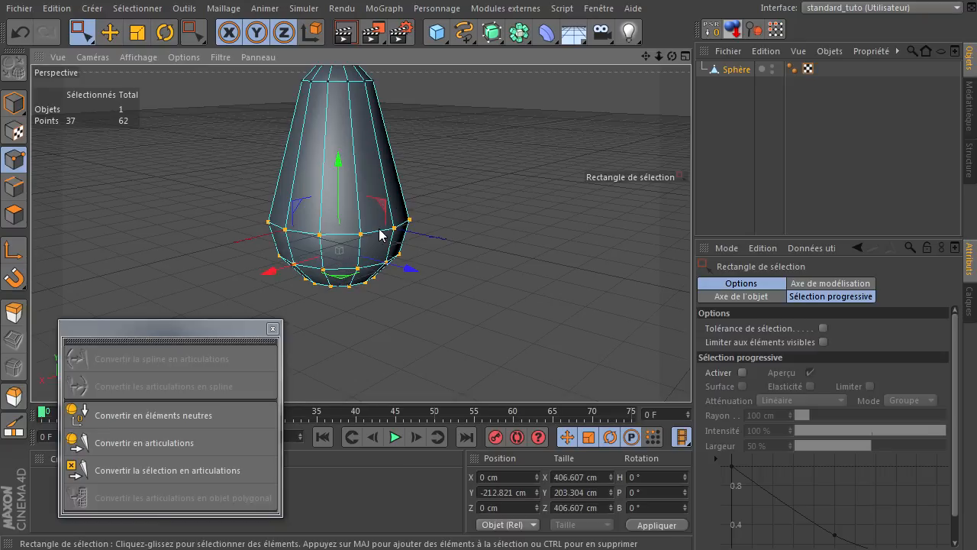
pyautogui.click(177, 469)
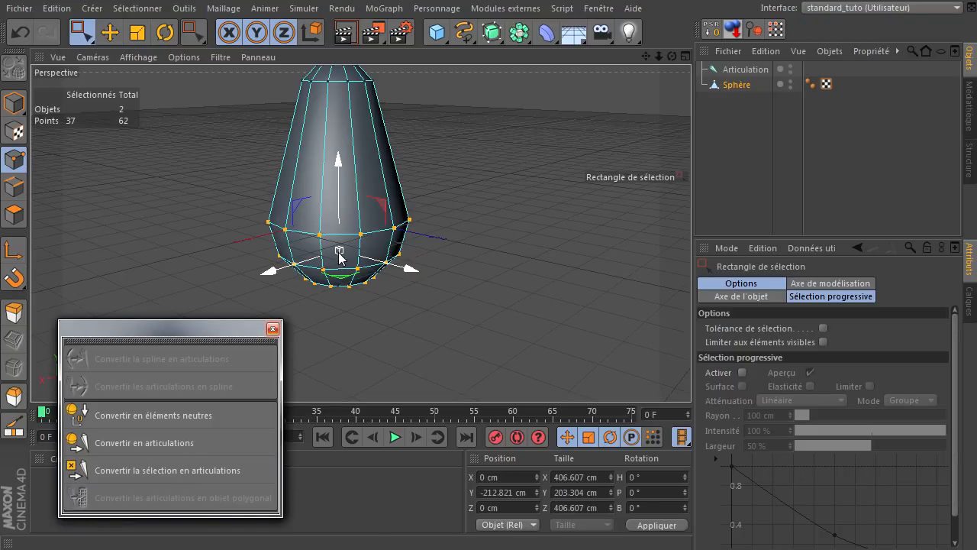
pyautogui.middleClick(423, 237)
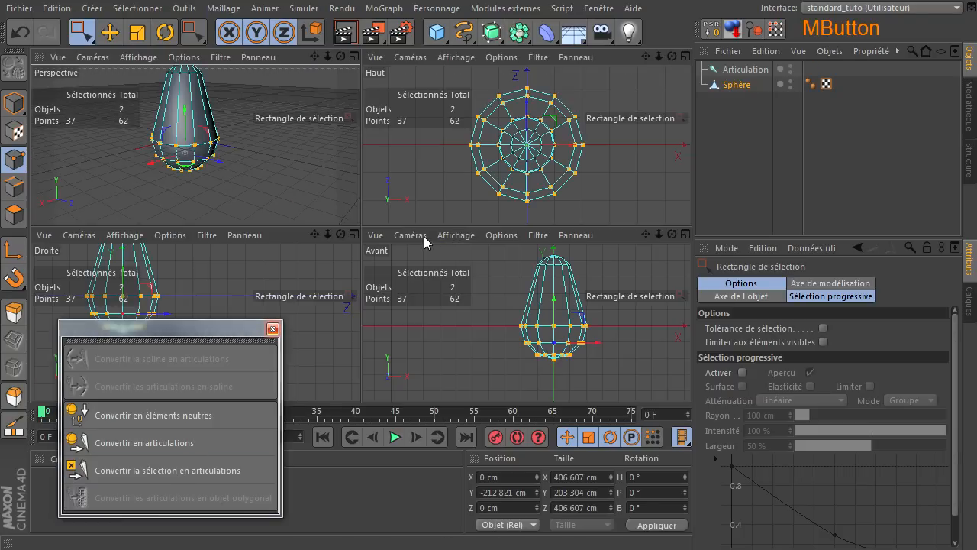
# - Hide the tapered sphere in the Right view to examine the joint made from its points, and show the sphere again
pyautogui.middleClick(302, 282)
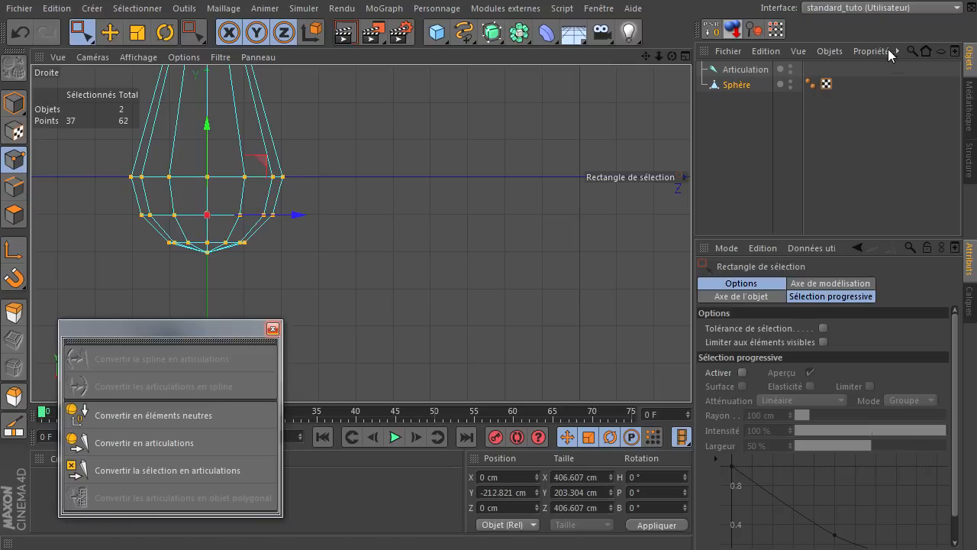
pyautogui.click(791, 81)
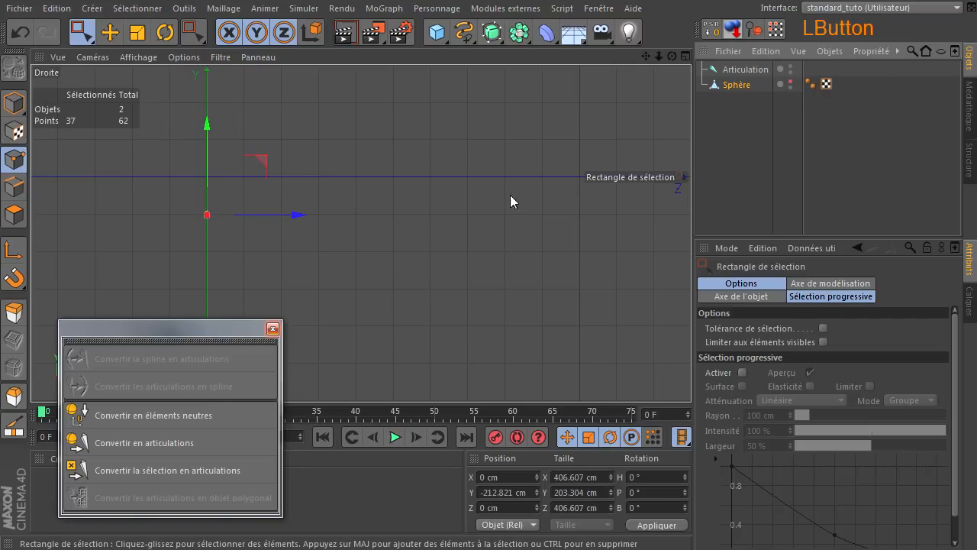
pyautogui.click(742, 70)
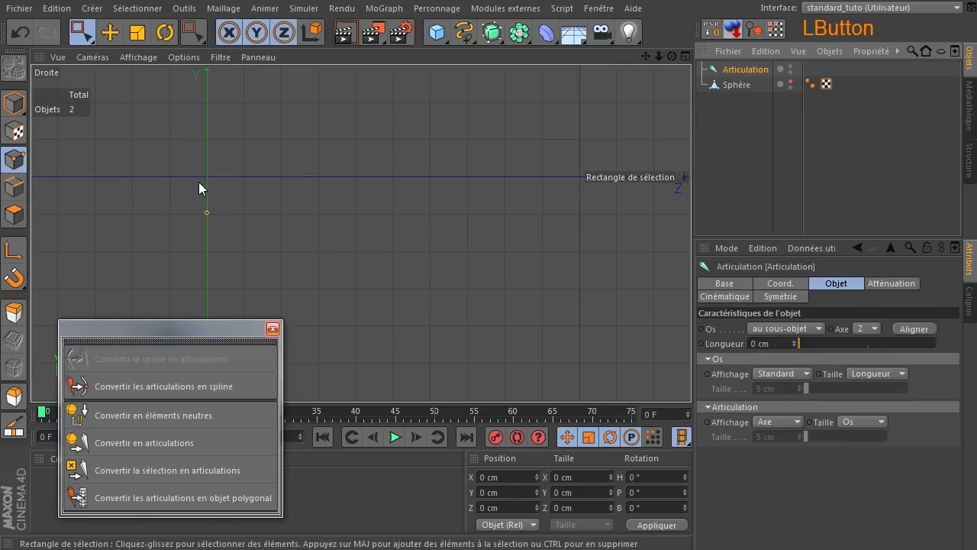
pyautogui.click(791, 82)
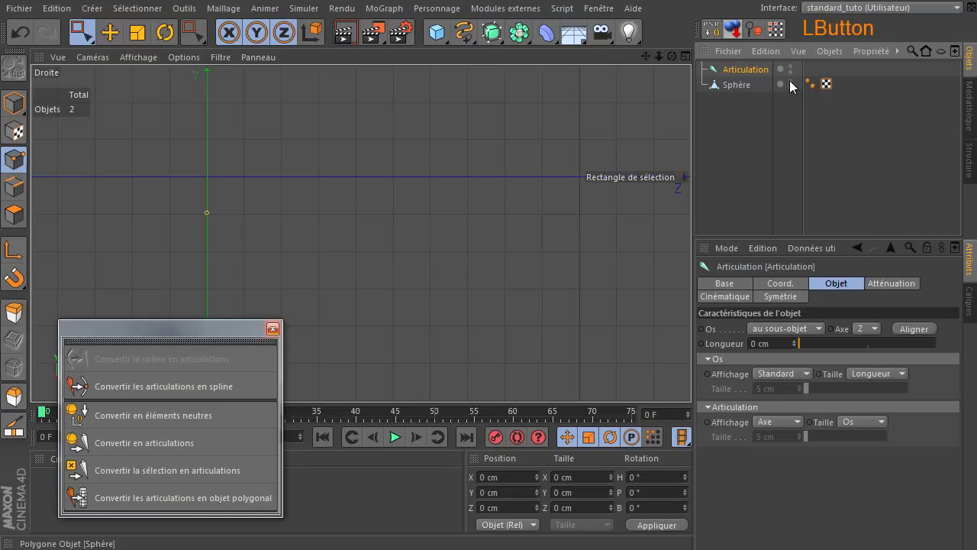
pyautogui.click(736, 85)
pyautogui.moveTo(645, 56); pyautogui.dragTo(303, 425)
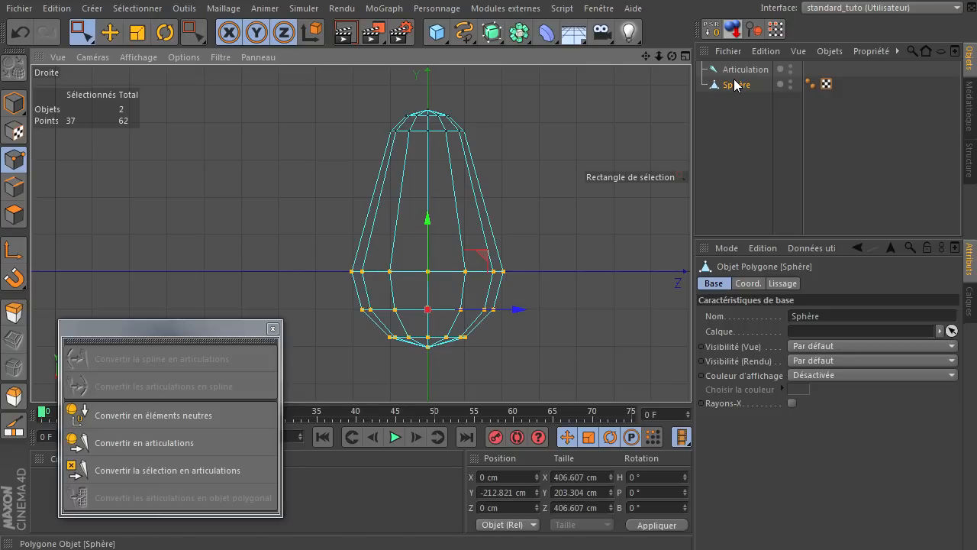
# - Delete the joint made from the point selection and convert the whole sphere to a joint in Model mode
pyautogui.click(756, 69)
pyautogui.press('Delete')
pyautogui.click(14, 103)
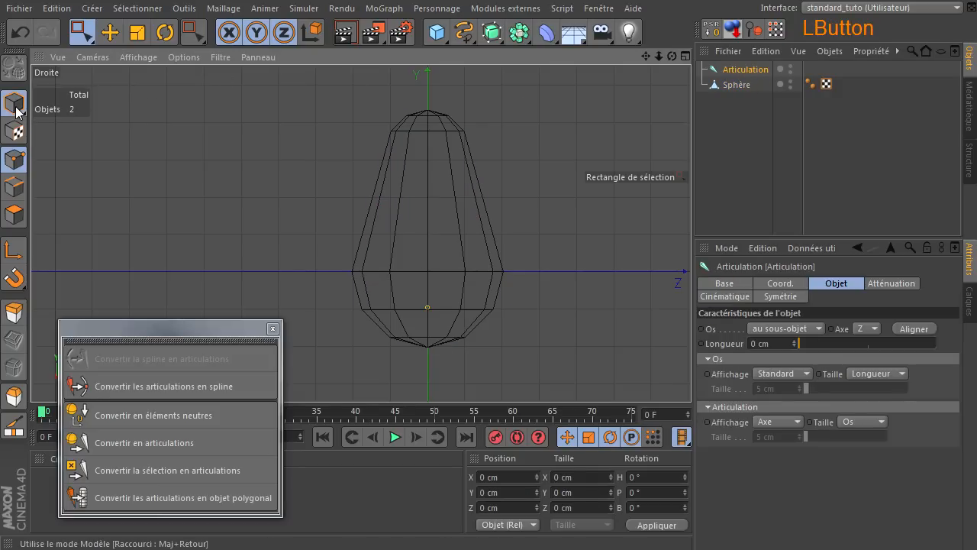
pyautogui.click(745, 69)
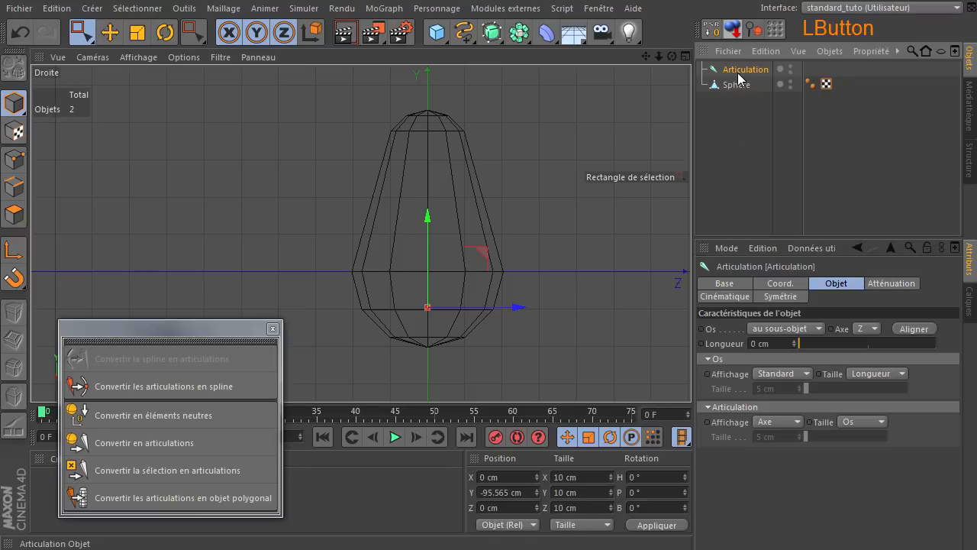
pyautogui.press('Delete')
pyautogui.click(14, 103)
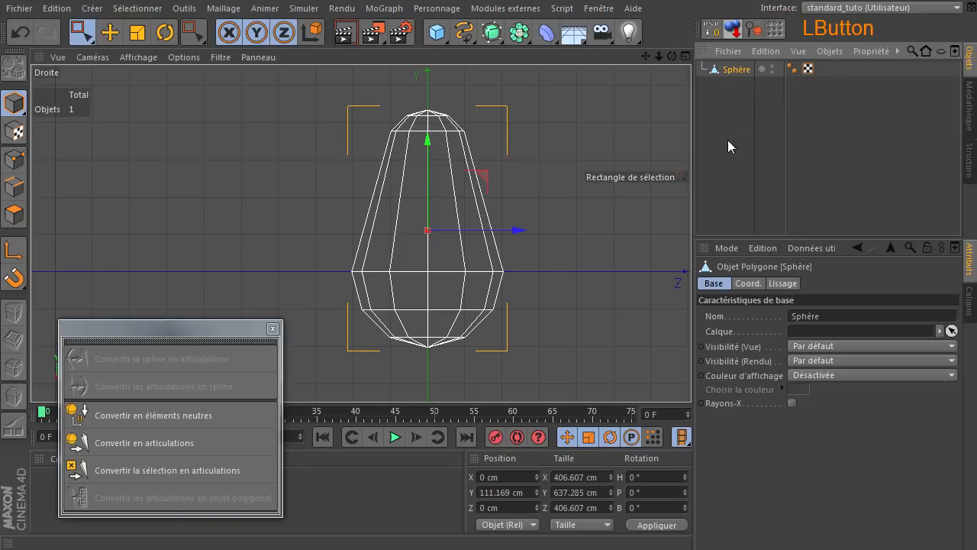
pyautogui.click(139, 442)
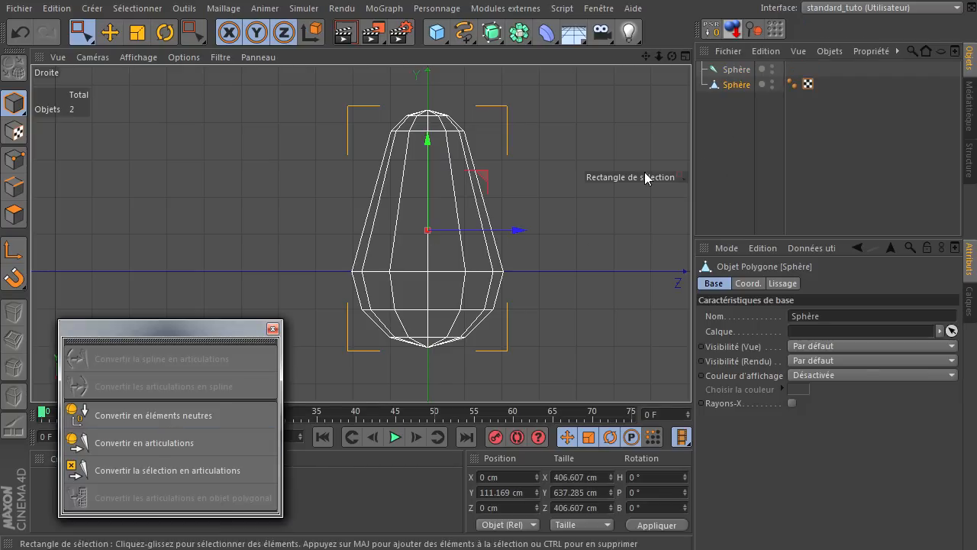
# - Turn off the sphere mesh's editor and render visibility to examine the joint, and restore both settings
pyautogui.middleClick(604, 187)
pyautogui.click(672, 143)
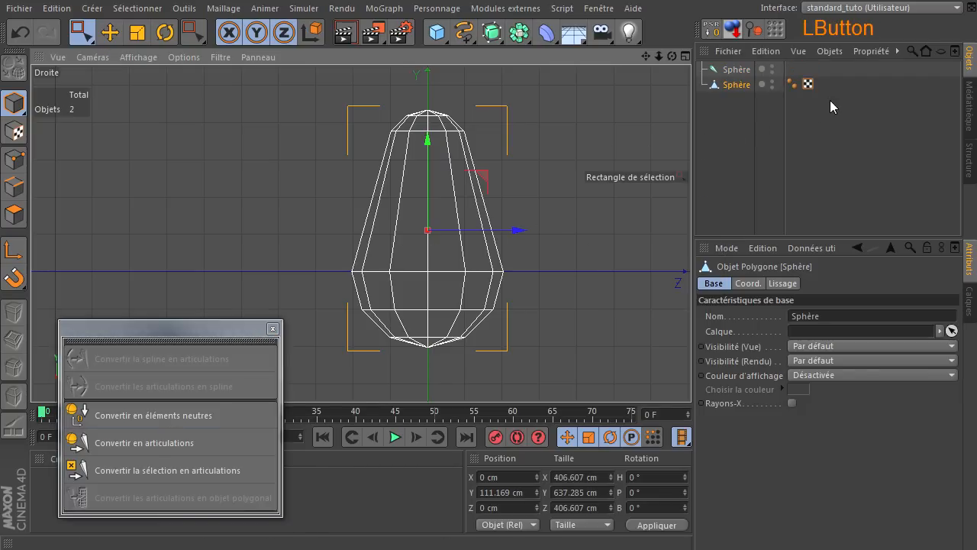
pyautogui.click(772, 85)
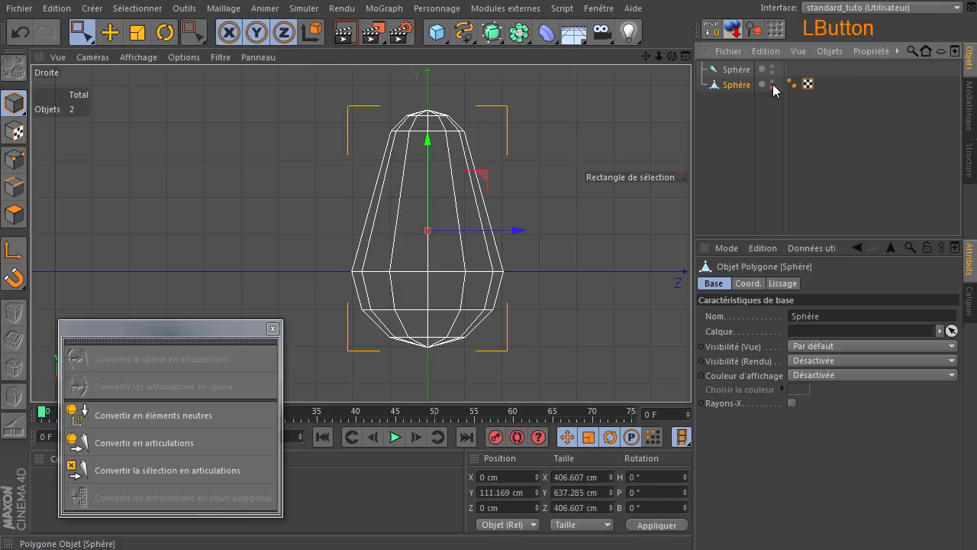
pyautogui.click(772, 82)
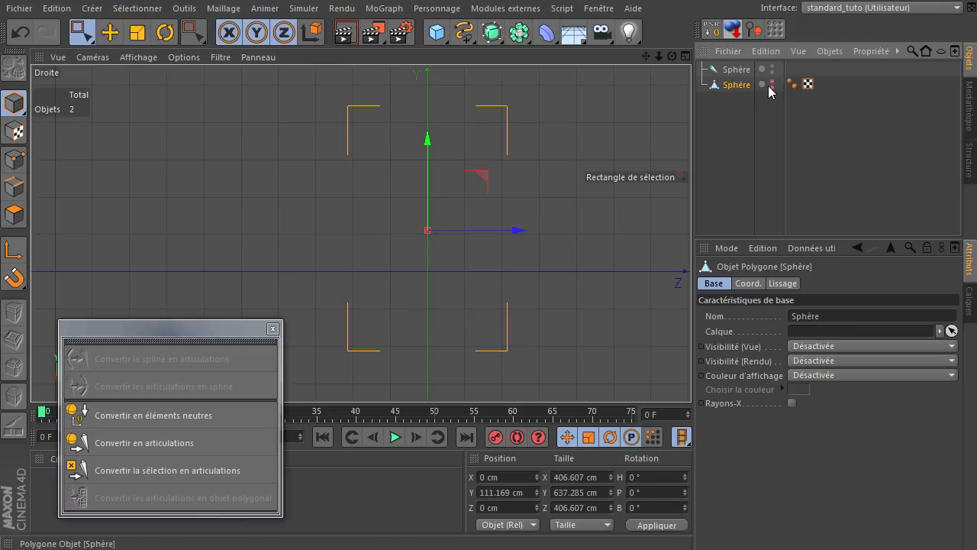
pyautogui.click(773, 83)
pyautogui.click(771, 87)
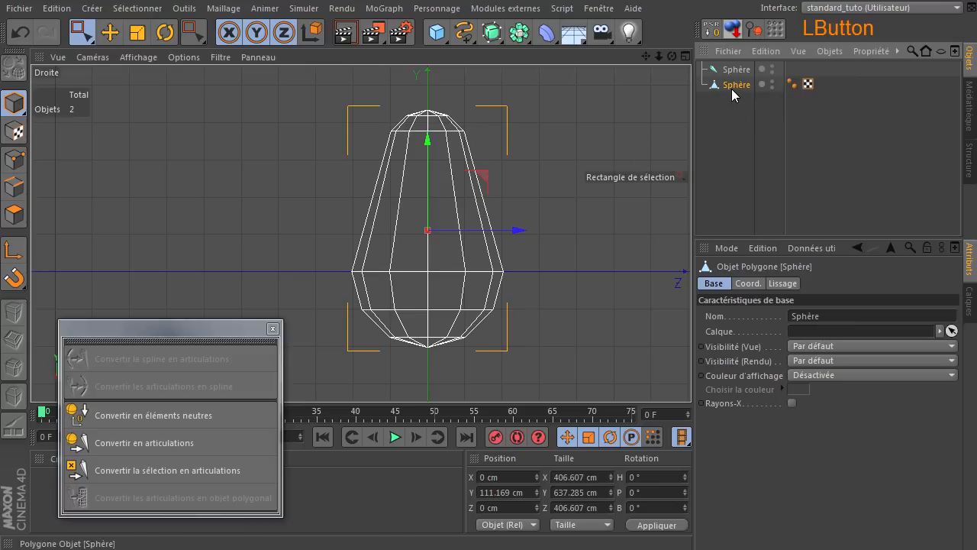
# - Delete the sphere mesh and its joint to empty the scene
pyautogui.middleClick(489, 185)
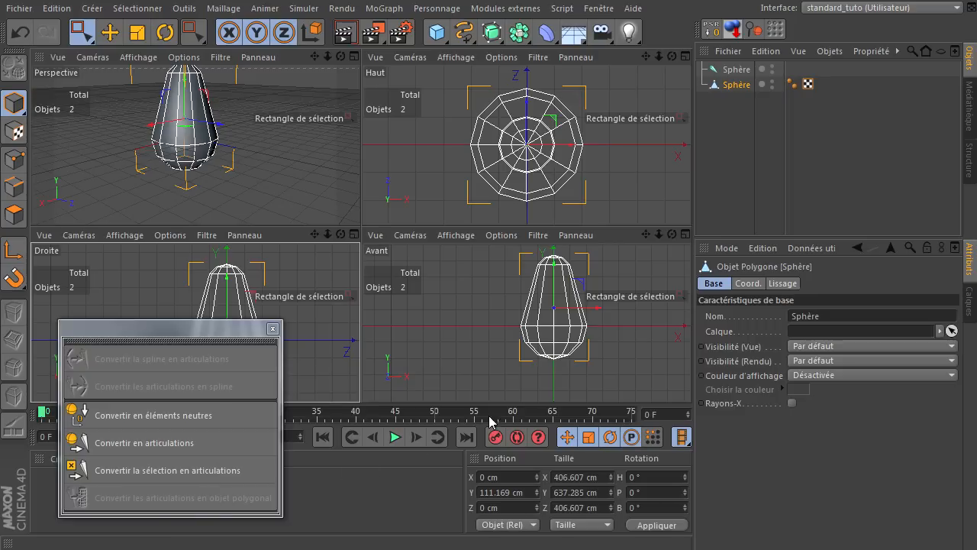
pyautogui.moveTo(717, 127); pyautogui.dragTo(765, 60)
pyautogui.press('Delete')
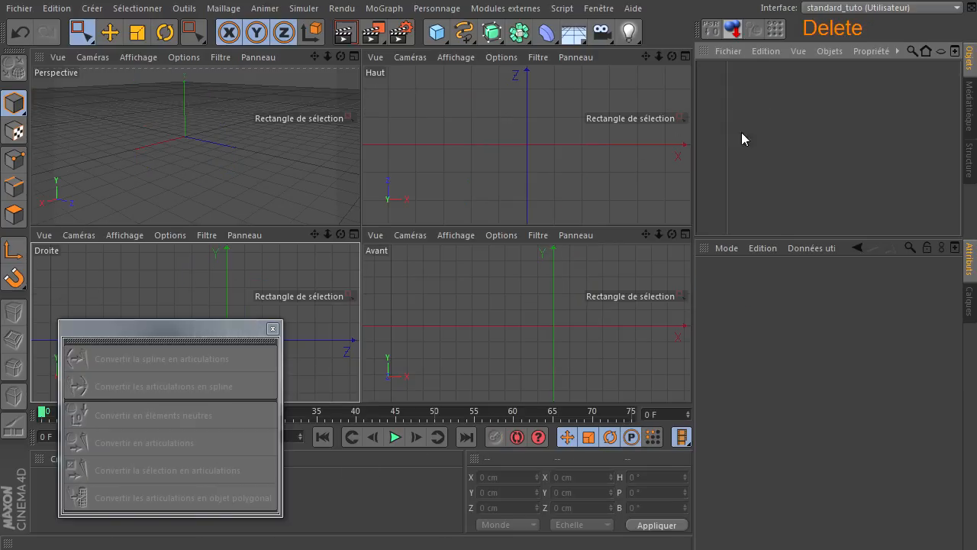
# - Draw a four-point zigzag linear spline in the Right view, ending at about Y 399 cm and Z 430 cm
pyautogui.middleClick(249, 170)
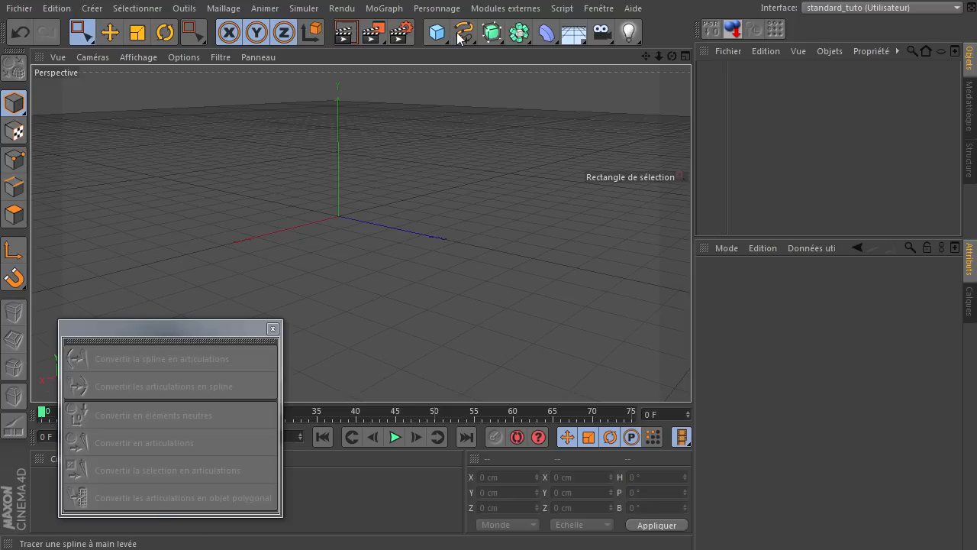
pyautogui.moveTo(460, 36); pyautogui.dragTo(514, 68)
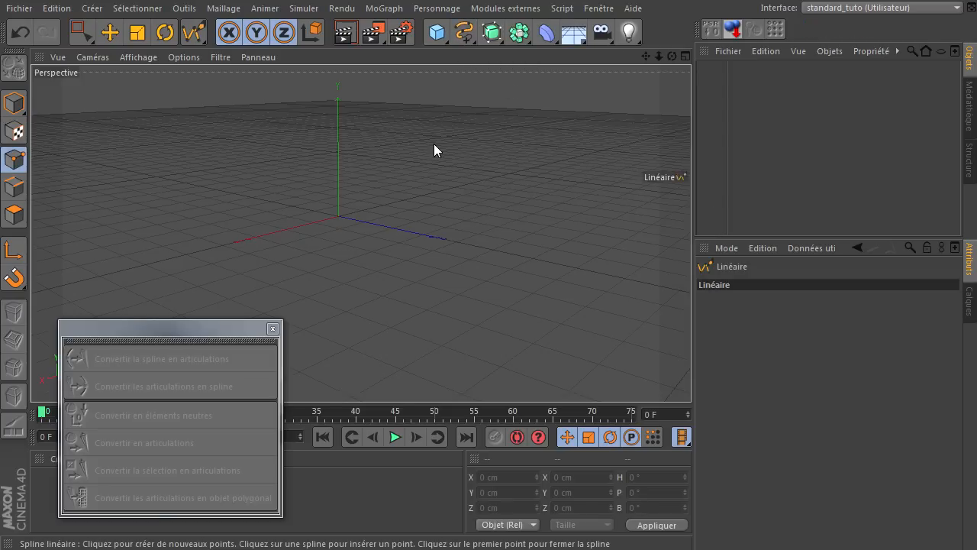
pyautogui.middleClick(402, 153)
pyautogui.middleClick(169, 286)
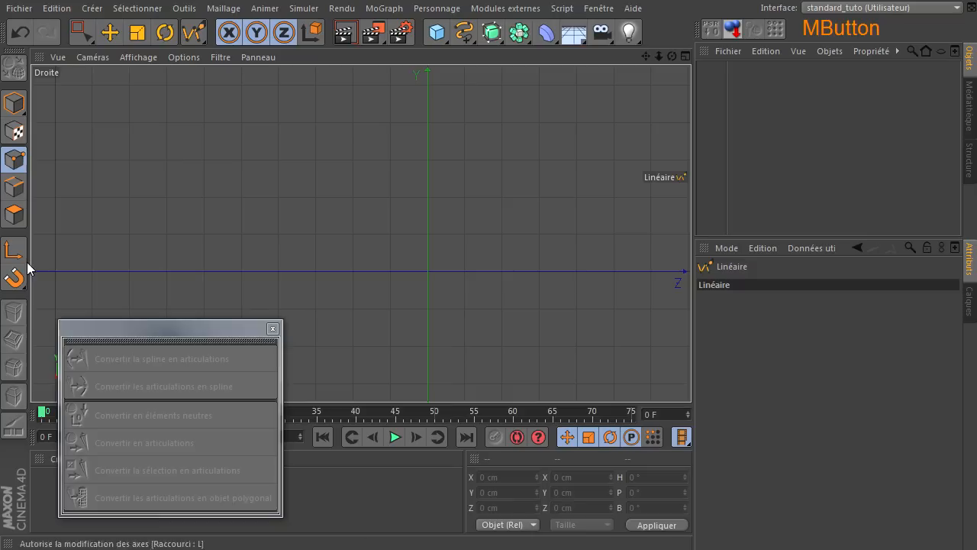
pyautogui.click(53, 270)
pyautogui.click(238, 128)
pyautogui.click(332, 277)
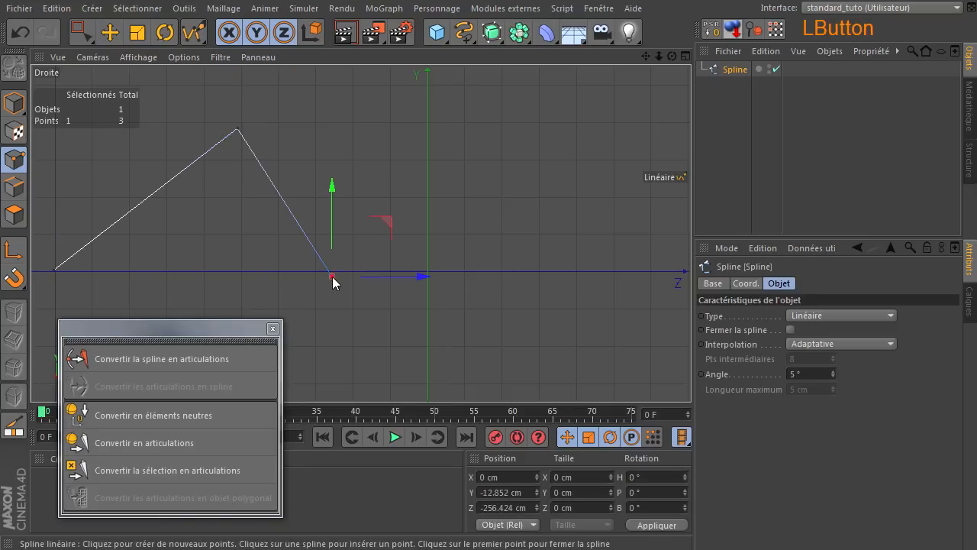
pyautogui.click(588, 122)
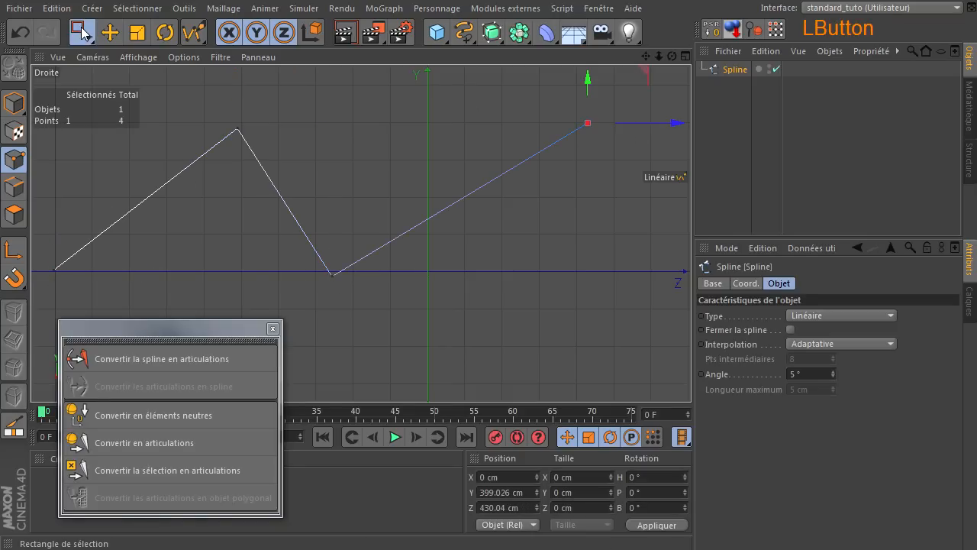
# - Convert the zigzag spline to a joint chain in Model mode and delete the source spline
pyautogui.moveTo(82, 32); pyautogui.dragTo(104, 47)
pyautogui.click(14, 102)
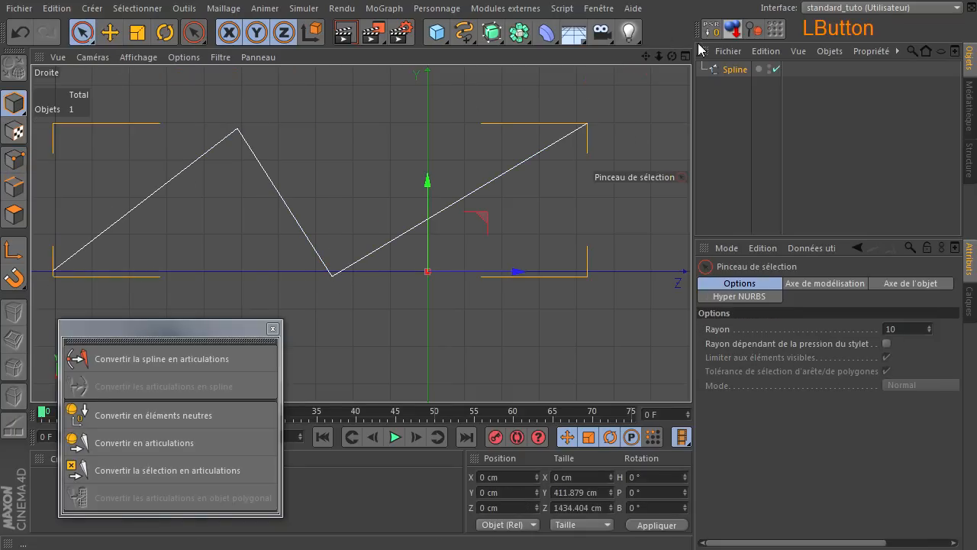
pyautogui.click(719, 73)
pyautogui.click(160, 359)
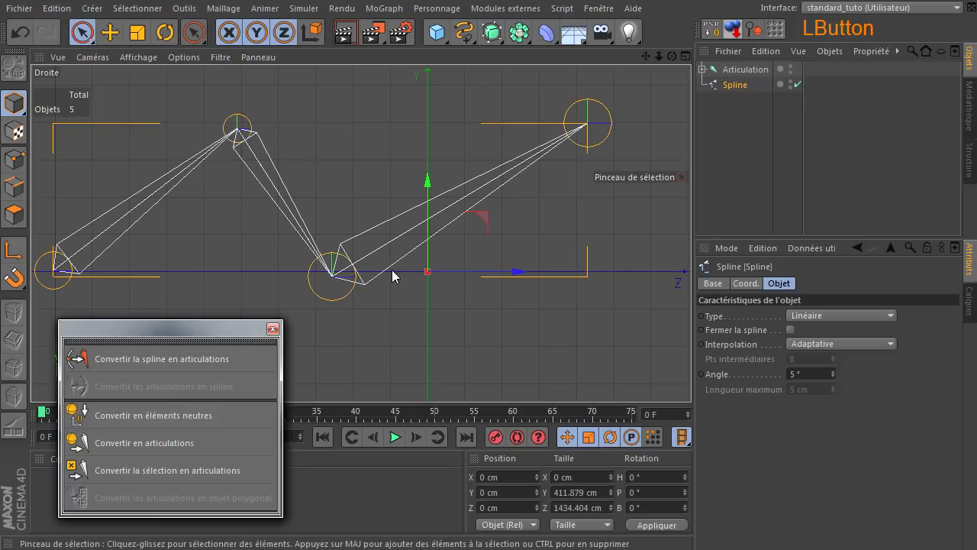
pyautogui.click(723, 84)
pyautogui.press('Delete')
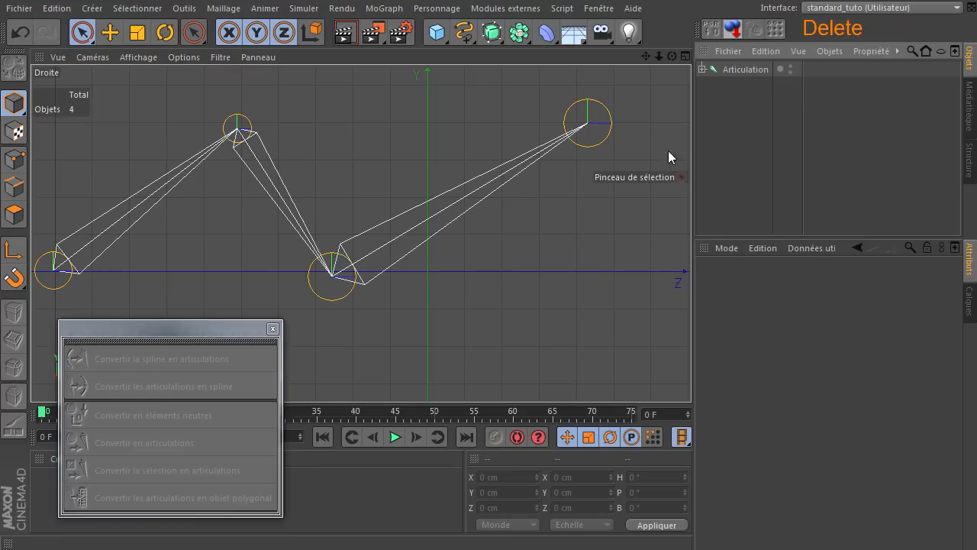
# - Frame the joint chain from its root joint in the Perspective view and render the view to check the bones
pyautogui.middleClick(464, 157)
pyautogui.middleClick(208, 167)
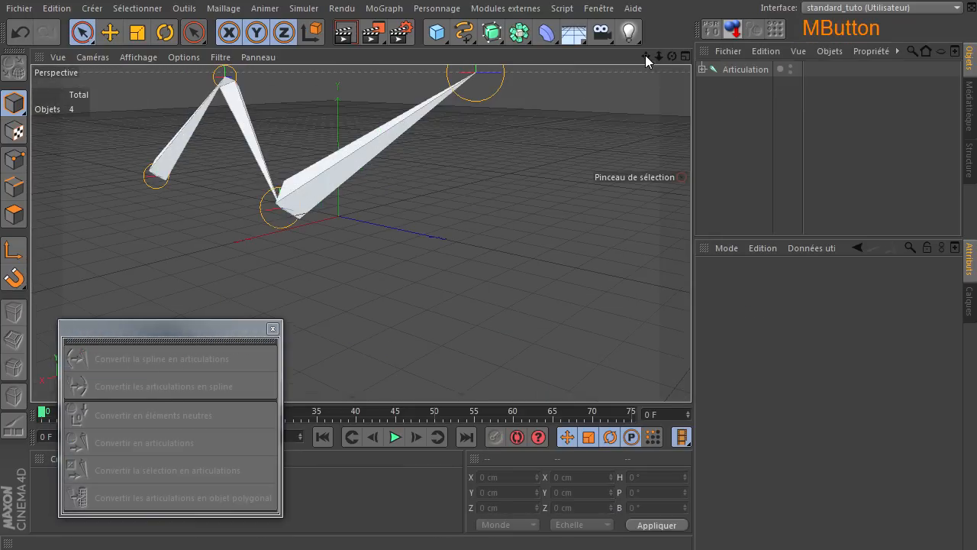
pyautogui.moveTo(645, 56); pyautogui.dragTo(691, 374)
pyautogui.click(726, 71)
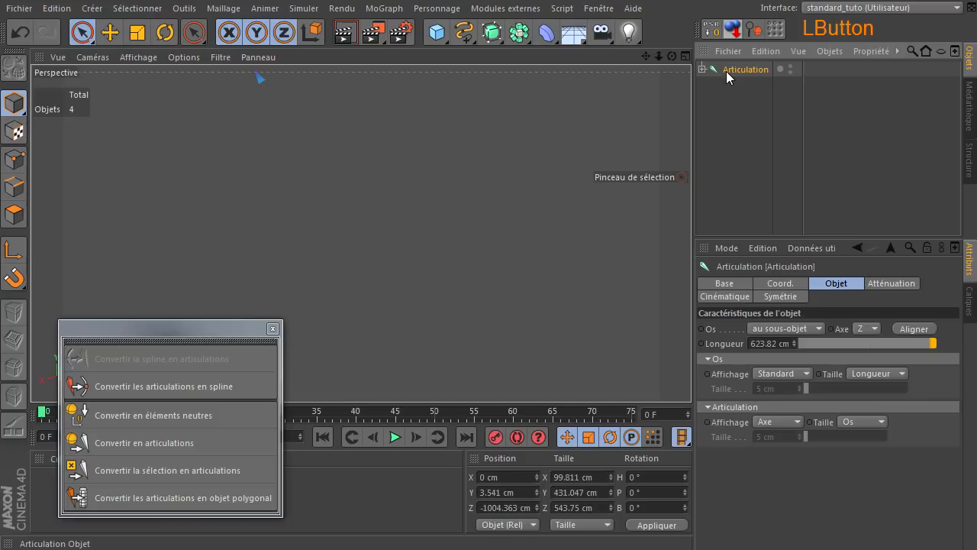
pyautogui.press('s')
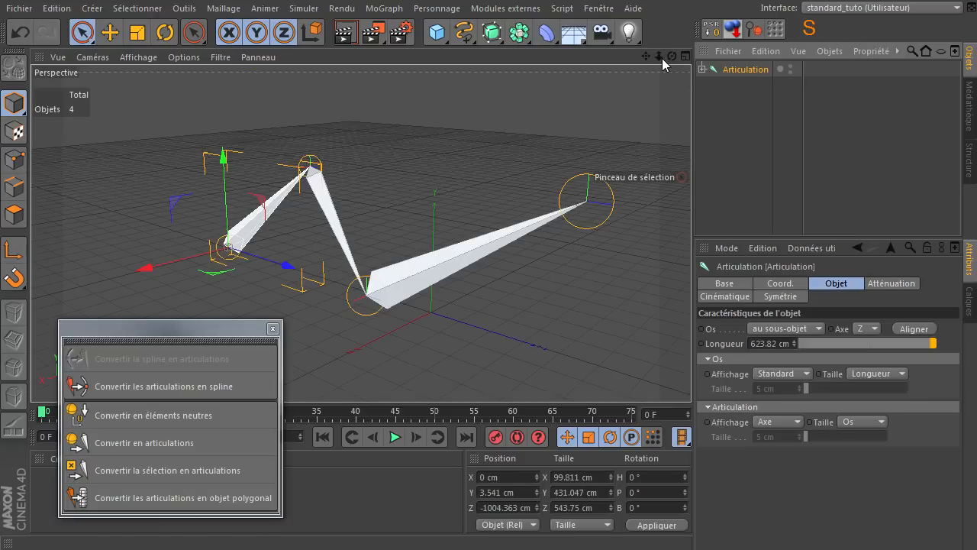
pyautogui.moveTo(672, 56)
pyautogui.mouseDown()
pyautogui.moveTo(690, 374)
pyautogui.moveTo(653, 54)
pyautogui.mouseUp()
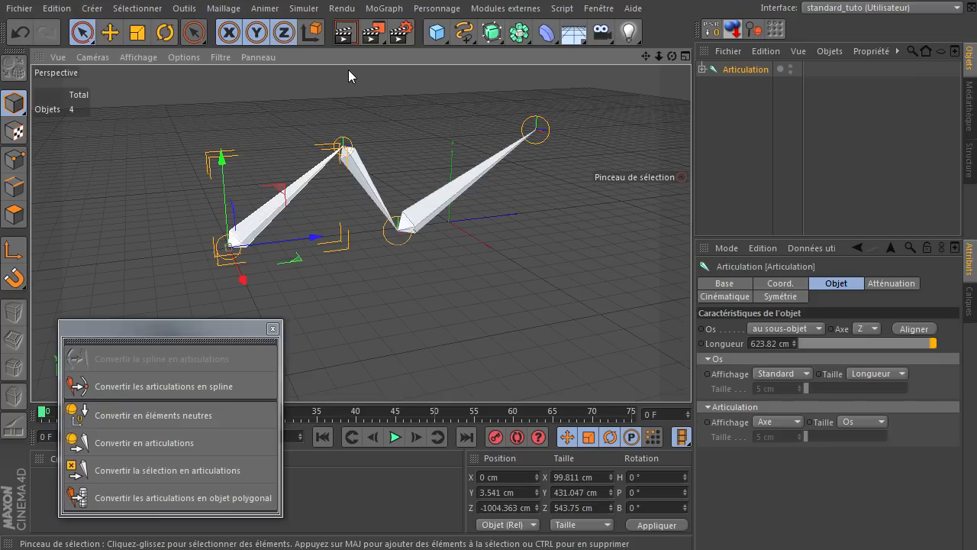
pyautogui.click(345, 34)
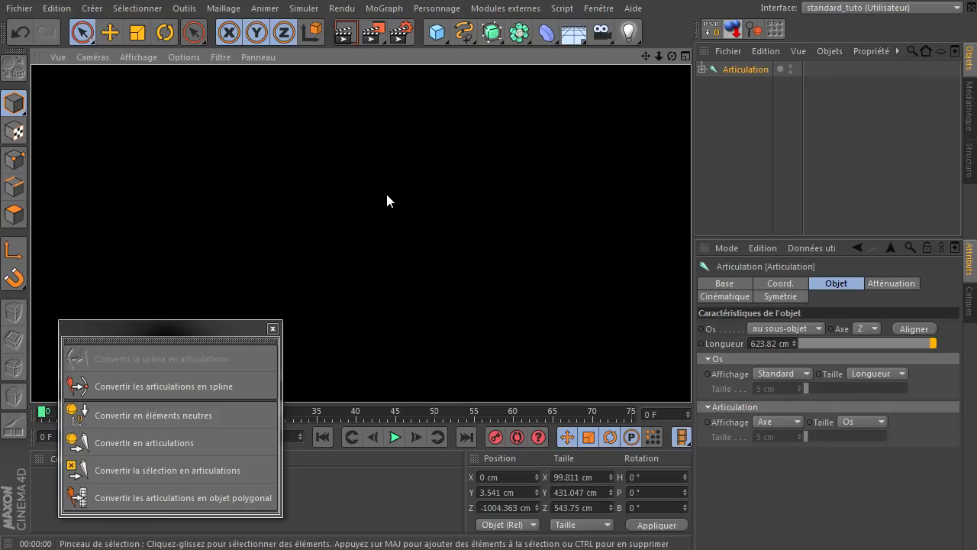
# - Expand the joint hierarchy, convert the root joint to a polygon object, and render the view
pyautogui.click(702, 69)
pyautogui.click(711, 85)
pyautogui.click(717, 100)
pyautogui.click(747, 116)
pyautogui.click(747, 73)
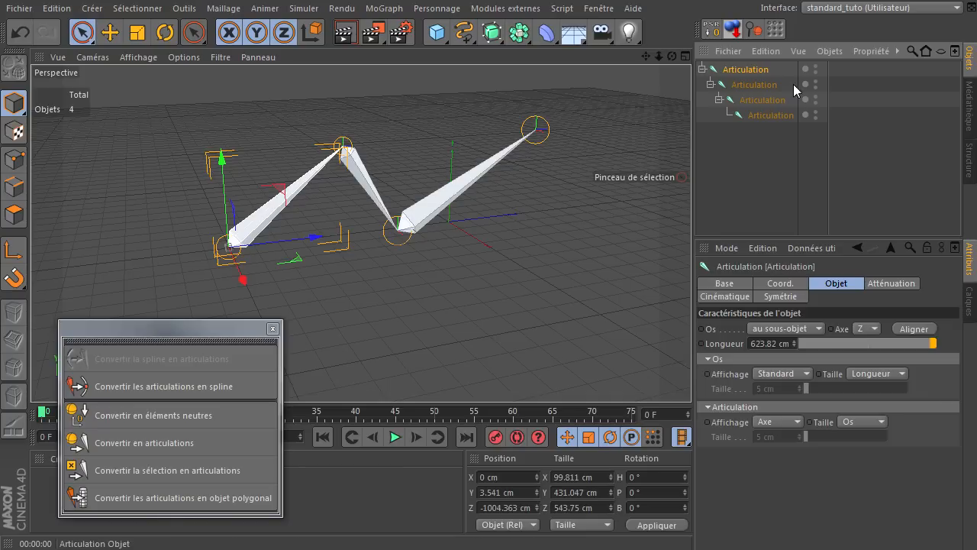
pyautogui.click(760, 70)
pyautogui.click(142, 498)
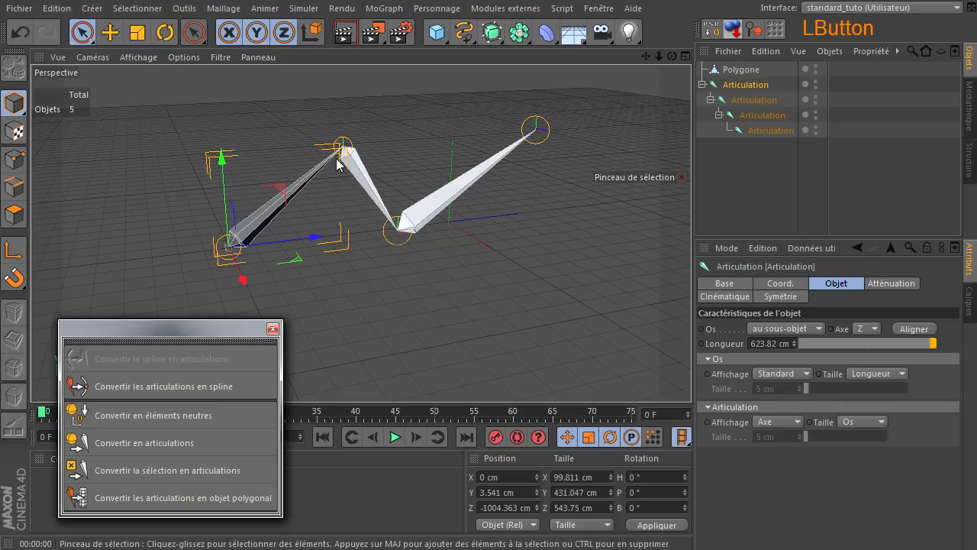
pyautogui.click(344, 33)
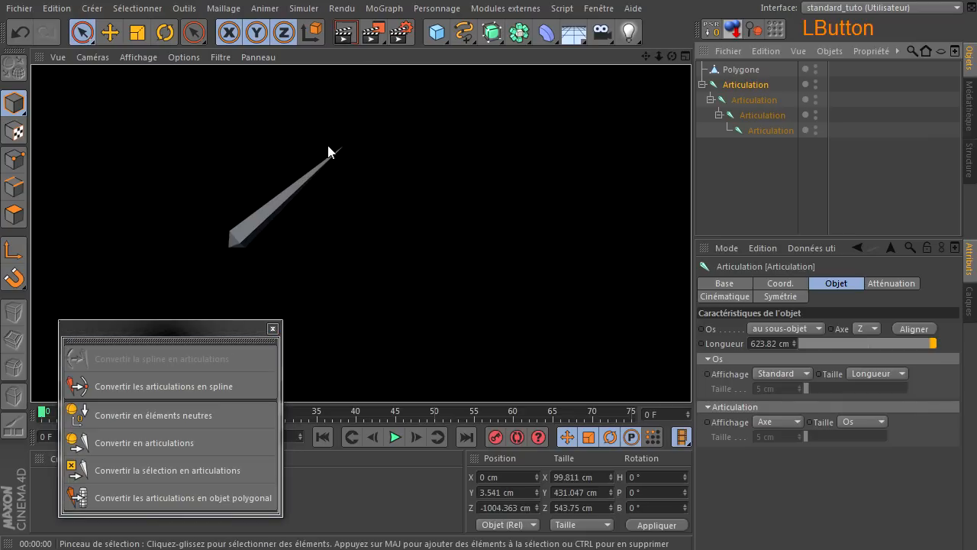
# - Nest the first bone's polygon object under the root joint
pyautogui.click(725, 168)
pyautogui.click(744, 69)
pyautogui.moveTo(760, 77); pyautogui.dragTo(761, 84)
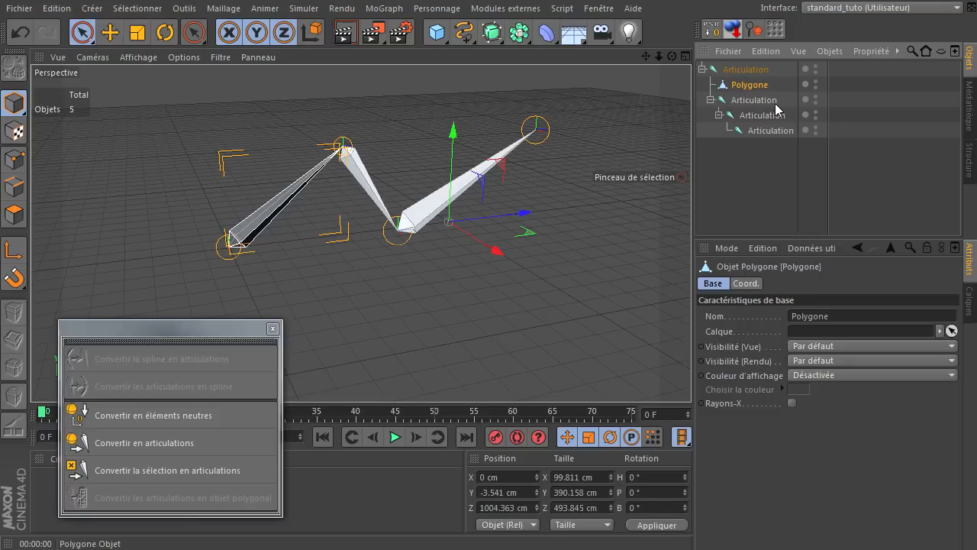
# - Convert the second joint to a polygon object and nest that mesh under the second joint
pyautogui.click(713, 102)
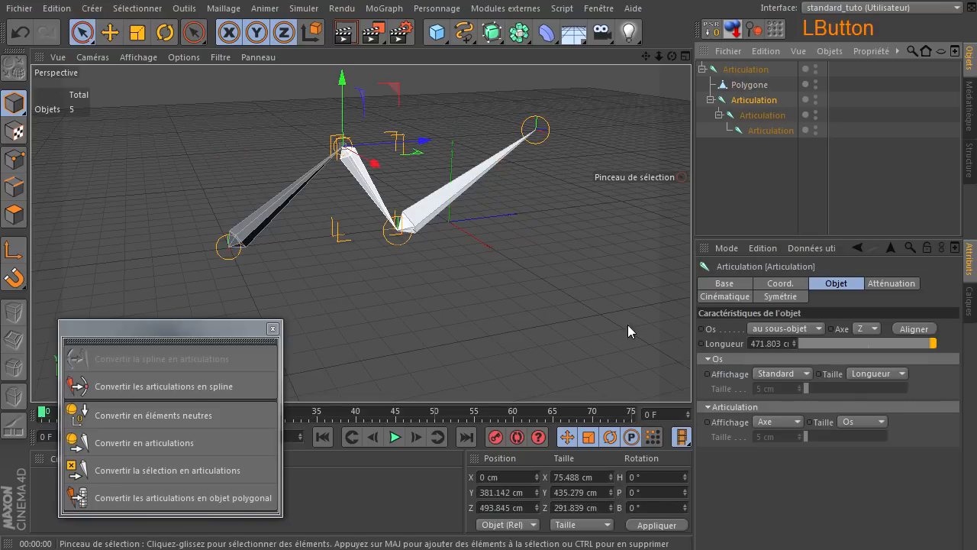
pyautogui.click(165, 500)
pyautogui.moveTo(760, 116); pyautogui.dragTo(762, 119)
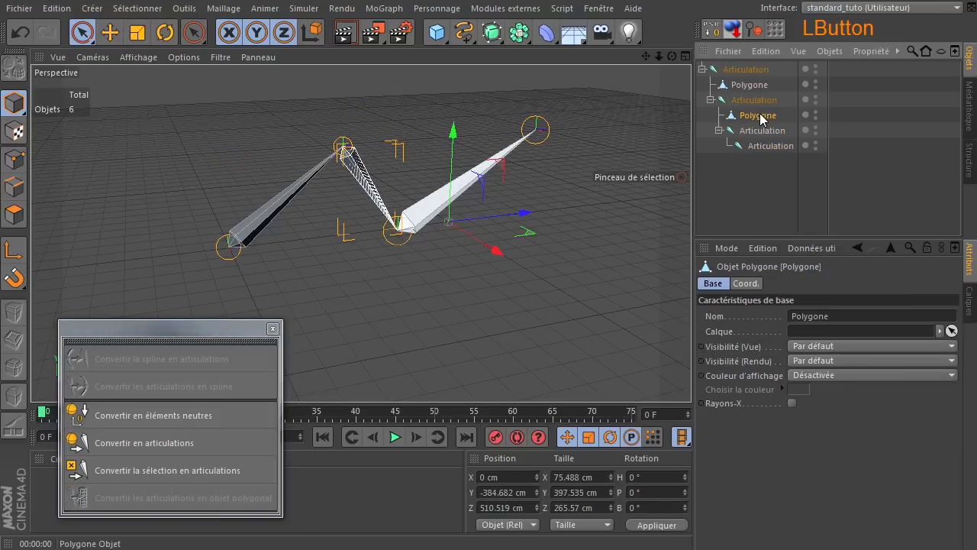
# - Convert the third joint to a polygon object and nest that mesh under the third joint
pyautogui.click(763, 131)
pyautogui.click(144, 500)
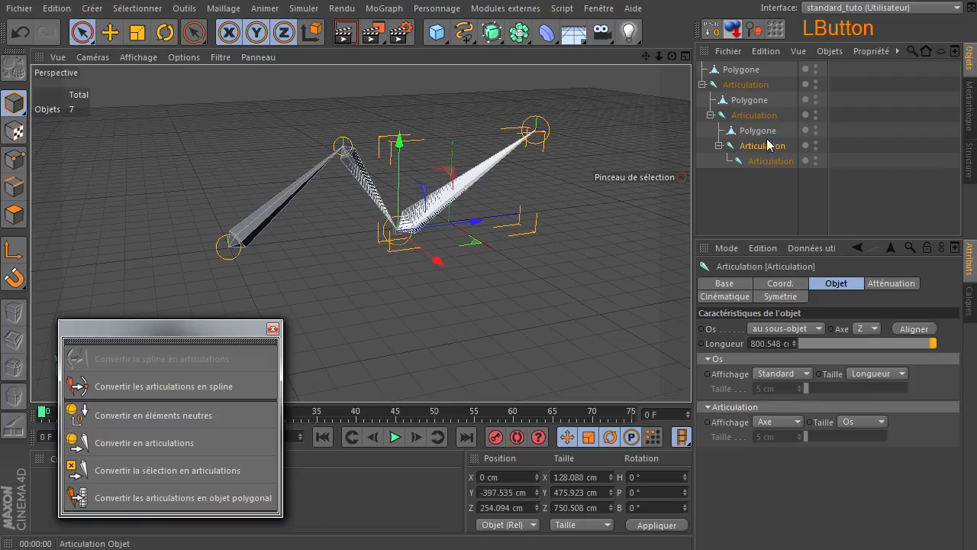
pyautogui.moveTo(775, 149); pyautogui.dragTo(773, 151)
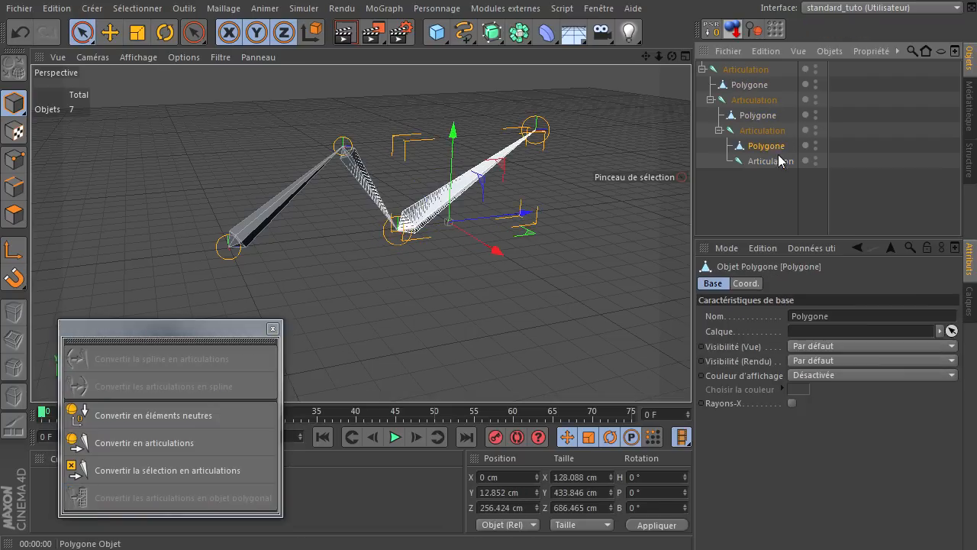
# - Try to convert the end joint to a polygon object, and render the view to check the bone meshes
pyautogui.click(773, 162)
pyautogui.click(188, 498)
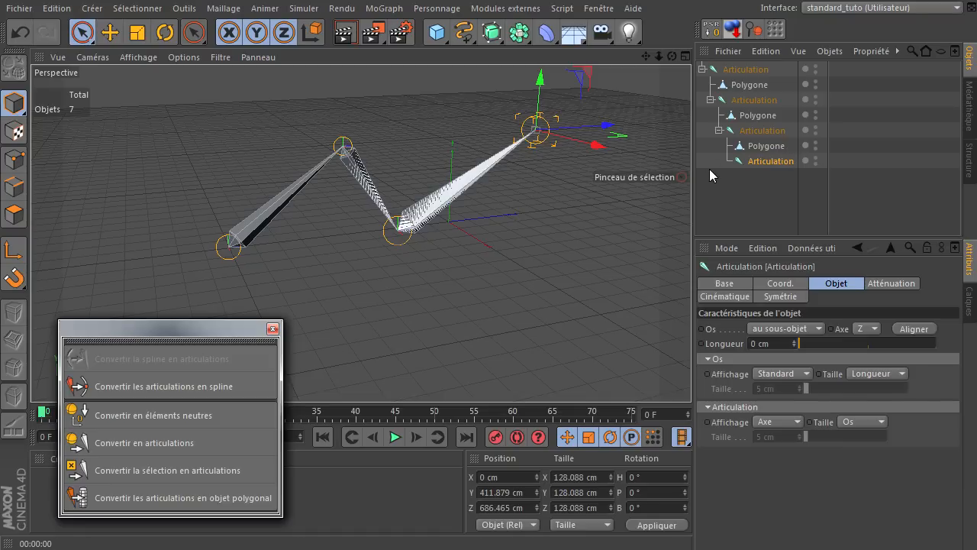
pyautogui.click(227, 496)
pyautogui.click(345, 32)
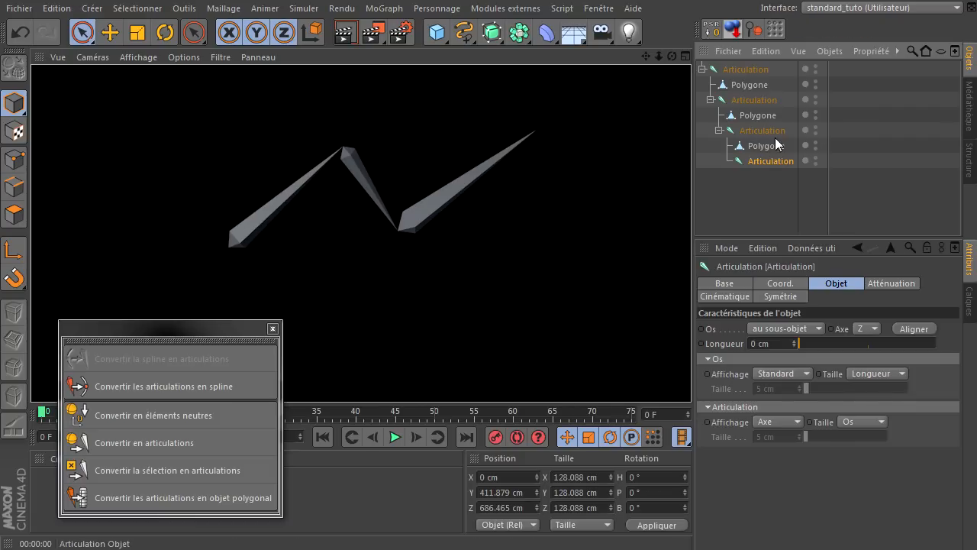
pyautogui.click(758, 86)
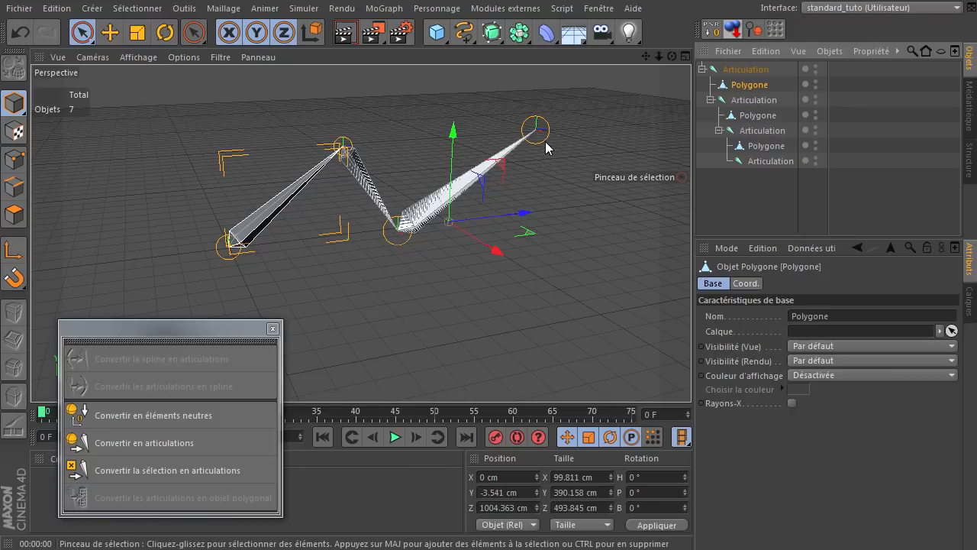
# - Add an IK (CI) tag to the root joint, assign the last joint as its end, and add a target and a pole
pyautogui.click(739, 69)
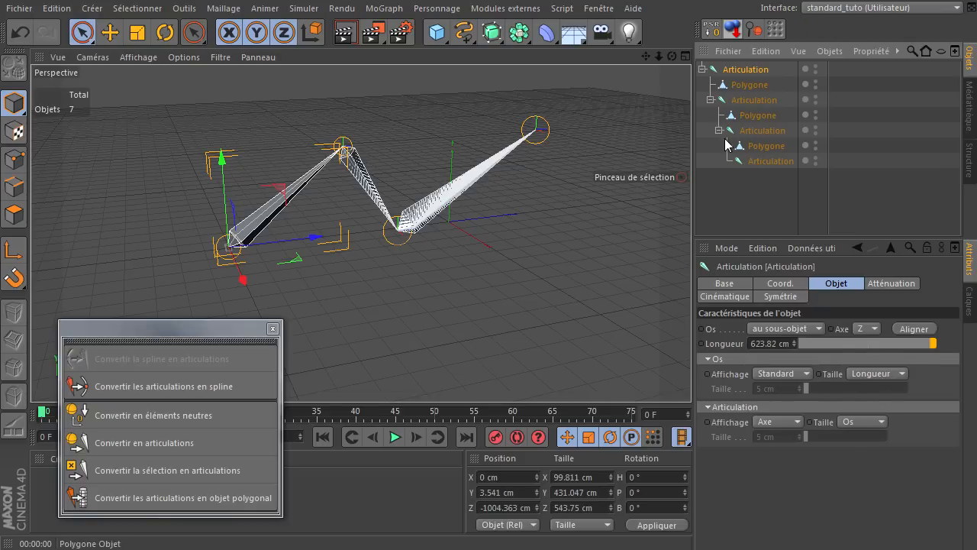
pyautogui.rightClick(725, 71)
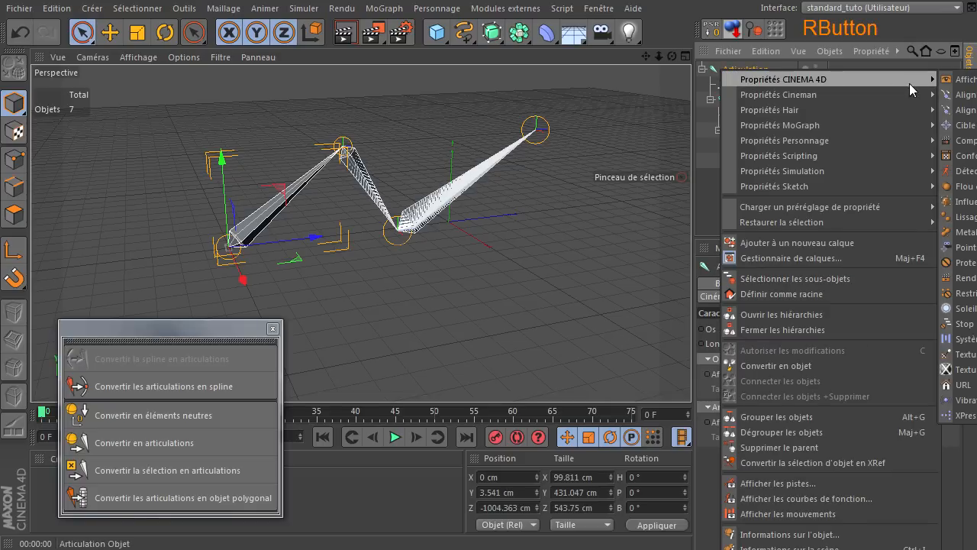
pyautogui.moveTo(864, 142)
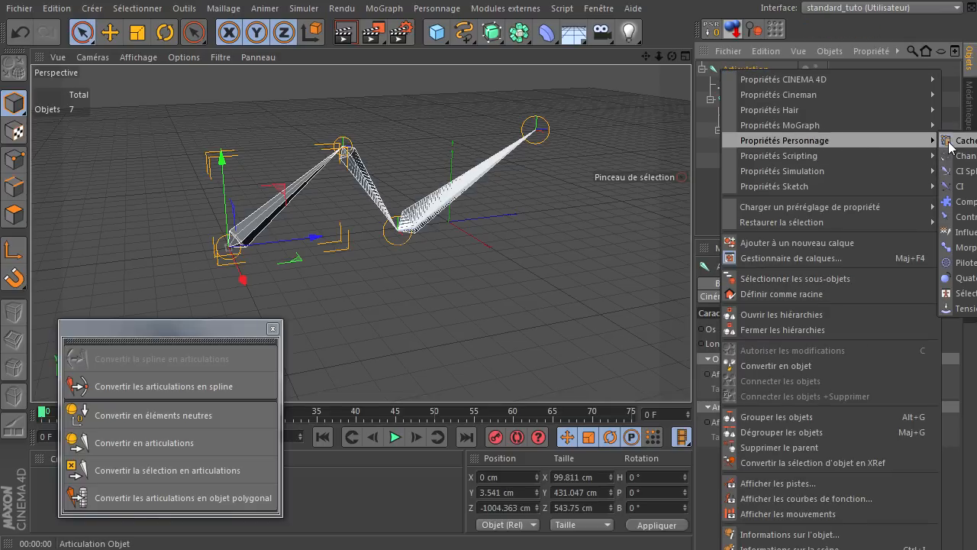
pyautogui.click(954, 185)
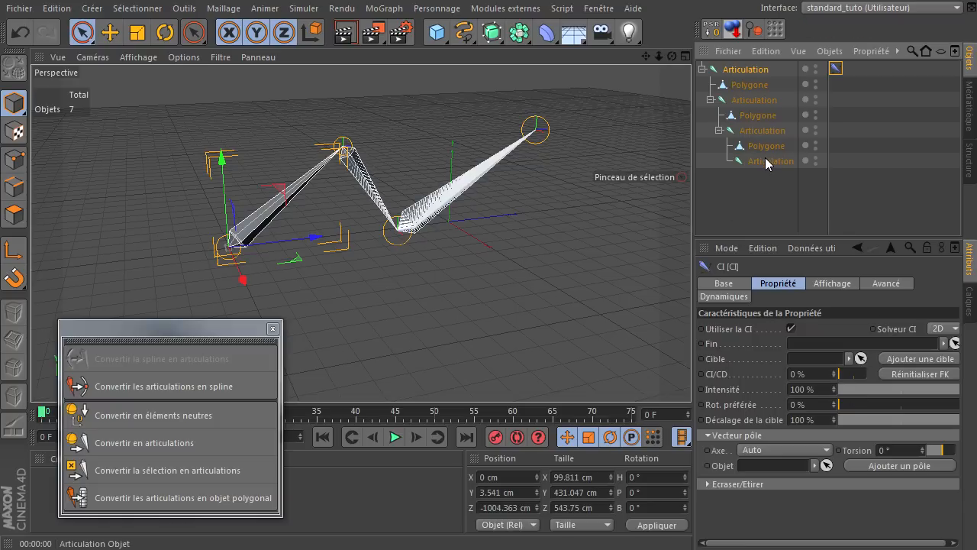
pyautogui.moveTo(763, 162)
pyautogui.mouseDown()
pyautogui.moveTo(806, 328)
pyautogui.moveTo(800, 345)
pyautogui.mouseUp()
pyautogui.click(919, 358)
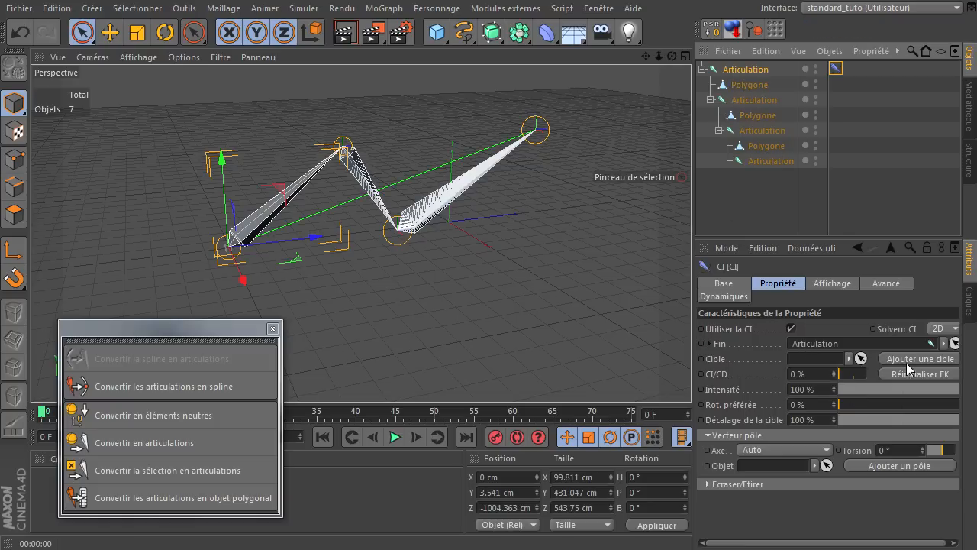
pyautogui.click(899, 465)
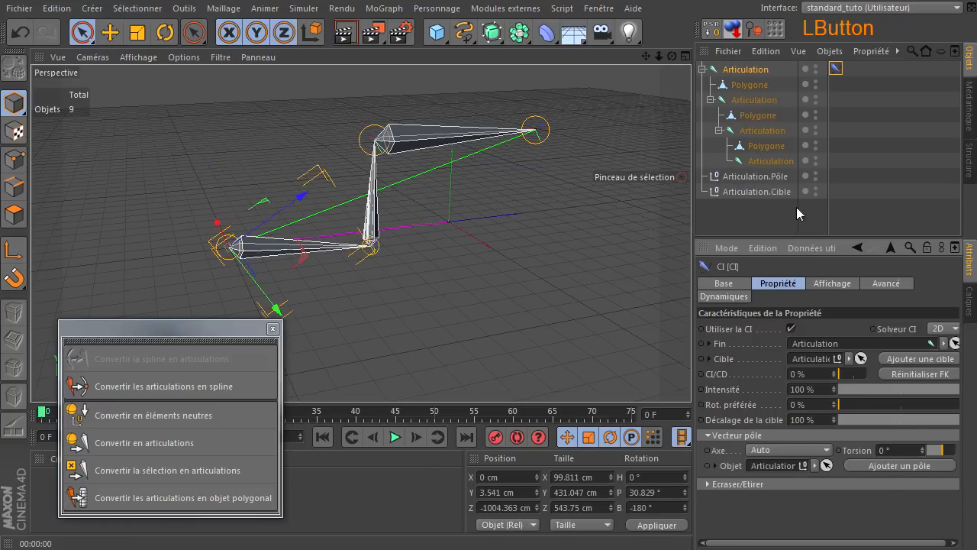
# - Move the pole null to Y about -611 cm and the target null to about Y -186, Z 592 cm, and render the view
pyautogui.click(759, 185)
pyautogui.moveTo(451, 192); pyautogui.dragTo(448, 336)
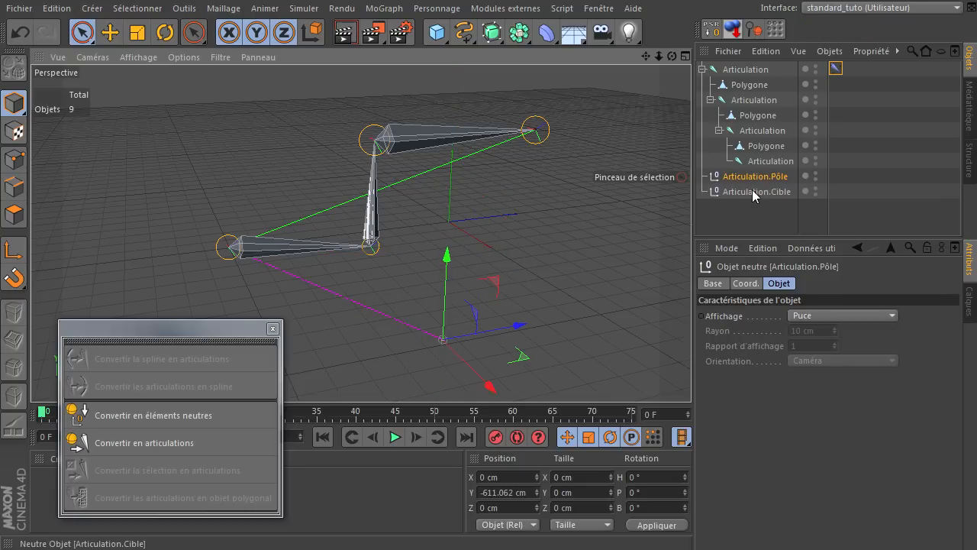
pyautogui.click(753, 191)
pyautogui.moveTo(578, 76); pyautogui.dragTo(603, 185)
pyautogui.click(345, 32)
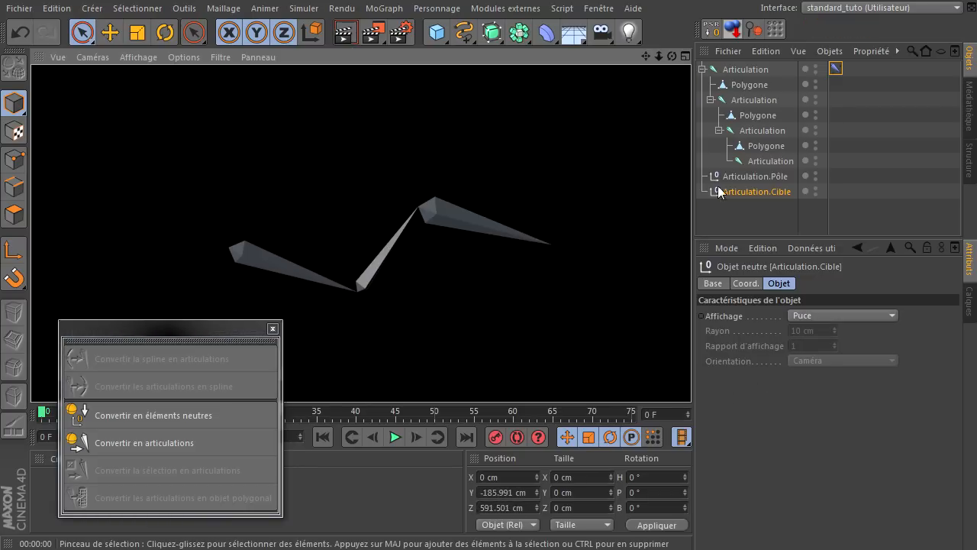
# - Raise the target null to about Y 1150 cm, Z -649 cm and render the view to check the new pose
pyautogui.click(758, 192)
pyautogui.moveTo(603, 195)
pyautogui.mouseDown()
pyautogui.moveTo(726, 374)
pyautogui.moveTo(603, 180)
pyautogui.mouseUp()
pyautogui.click(345, 33)
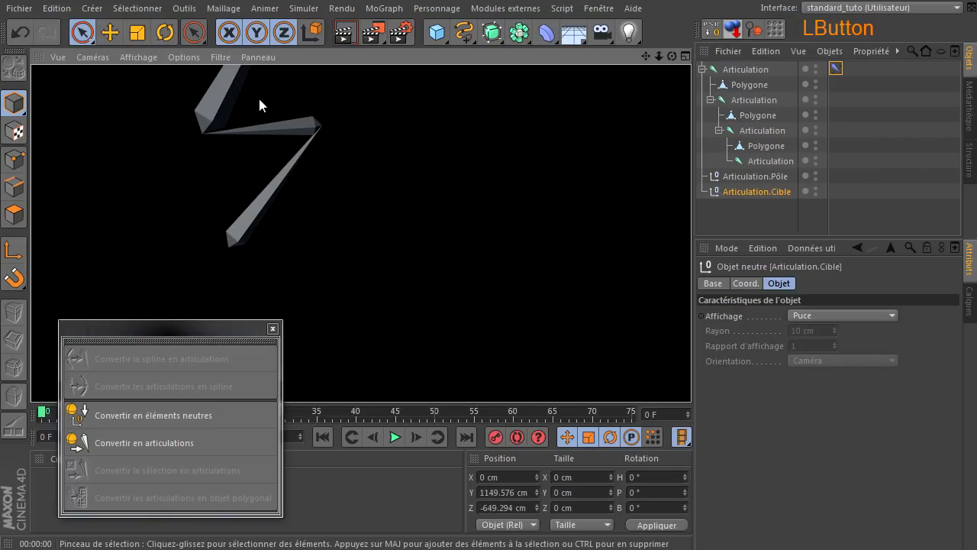
# - Try to pose the chain by moving its end joint directly, and undo the move
pyautogui.click(779, 192)
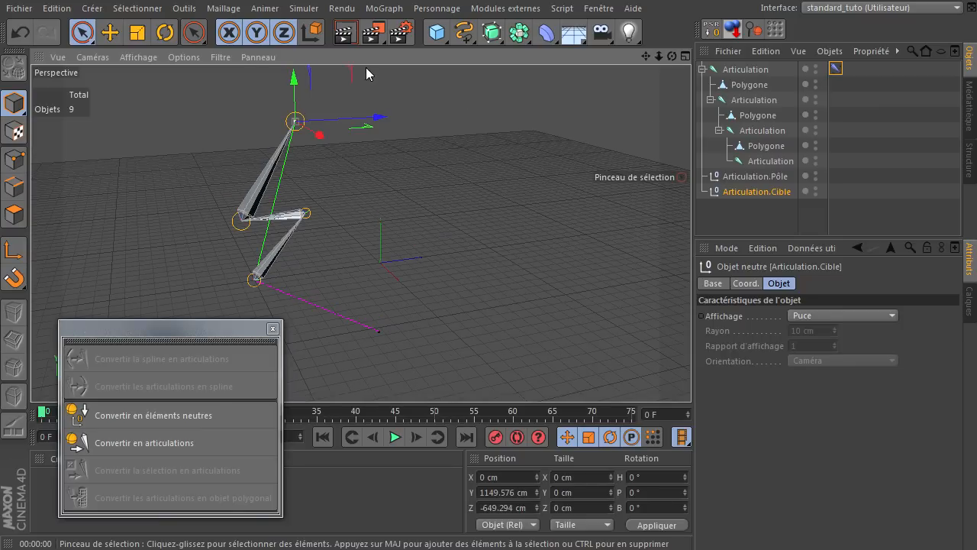
pyautogui.click(504, 262)
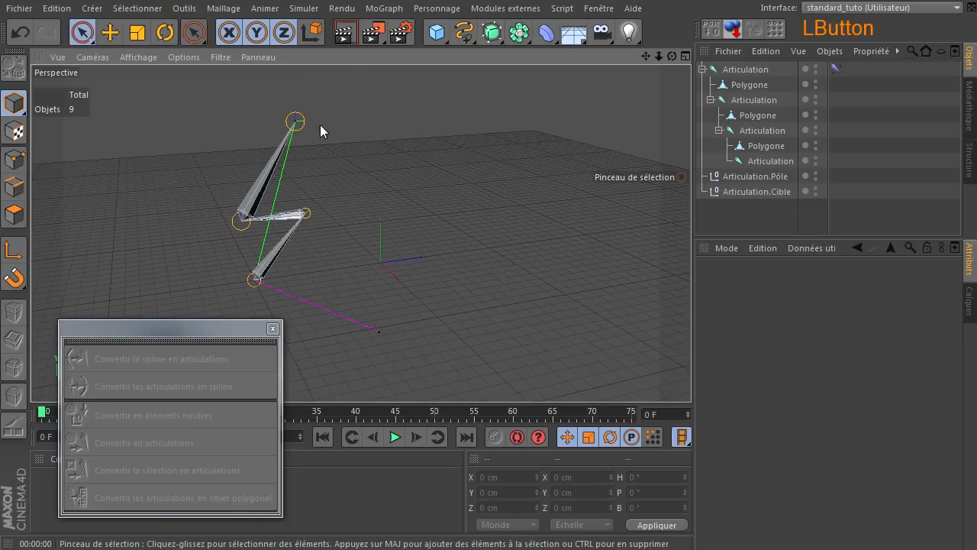
pyautogui.click(772, 161)
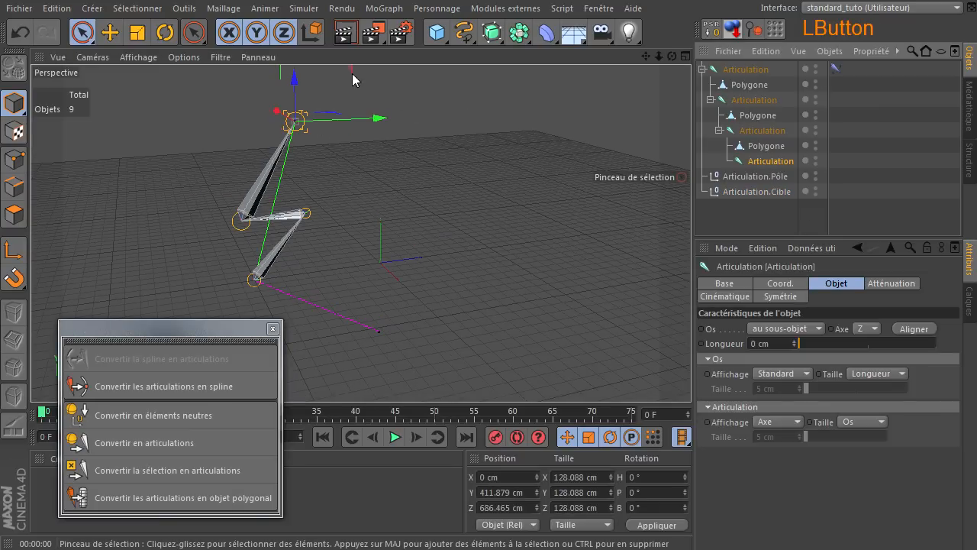
pyautogui.moveTo(351, 67); pyautogui.dragTo(725, 374)
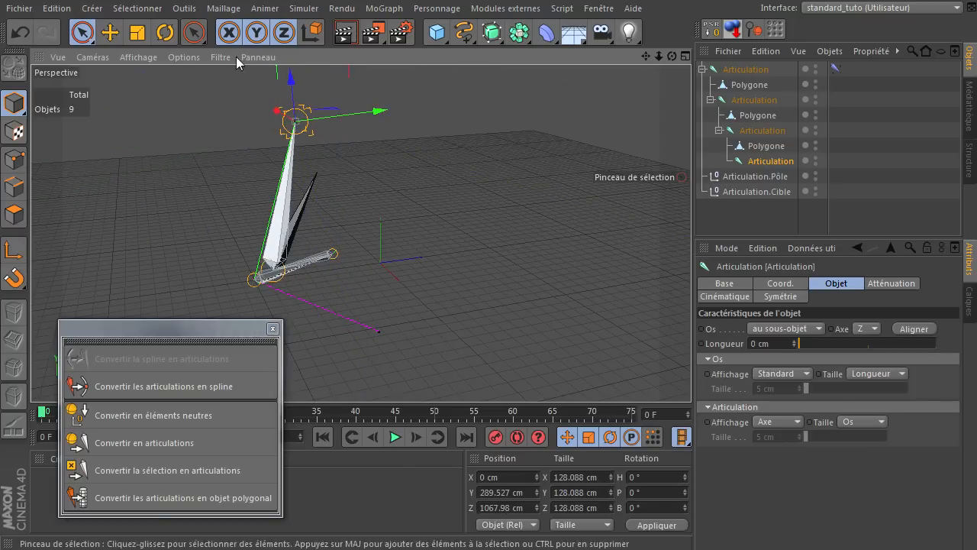
pyautogui.click(21, 35)
pyautogui.click(764, 206)
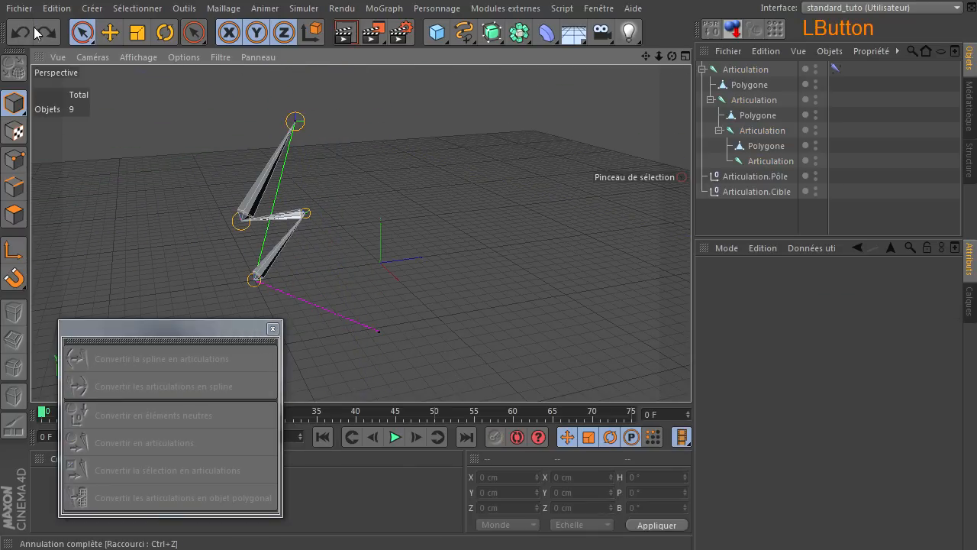
# - Move the target null down to about Y -704 cm, Z 232 cm and render the reposed bones
pyautogui.click(771, 191)
pyautogui.moveTo(363, 69)
pyautogui.mouseDown()
pyautogui.moveTo(536, 221)
pyautogui.moveTo(565, 259)
pyautogui.moveTo(541, 214)
pyautogui.moveTo(563, 283)
pyautogui.moveTo(457, 288)
pyautogui.mouseUp()
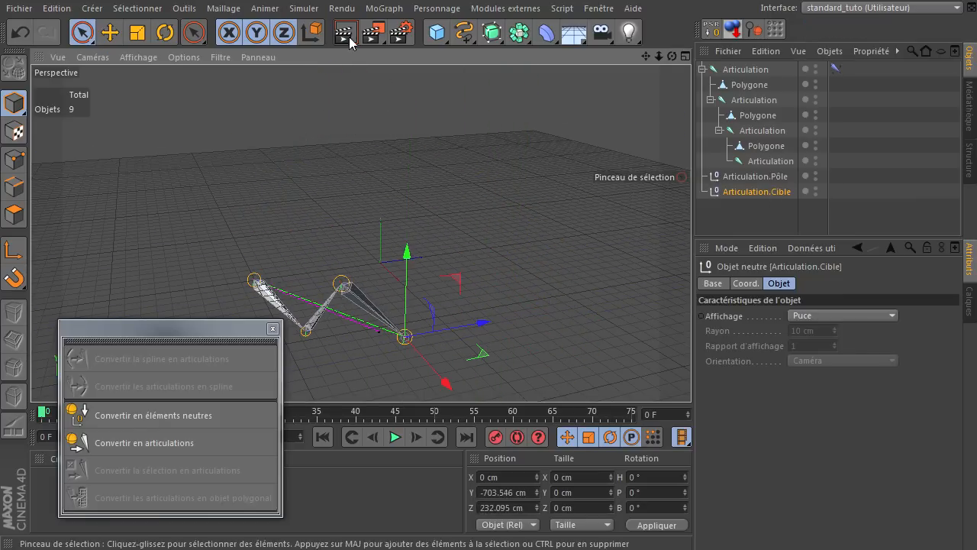
pyautogui.click(345, 34)
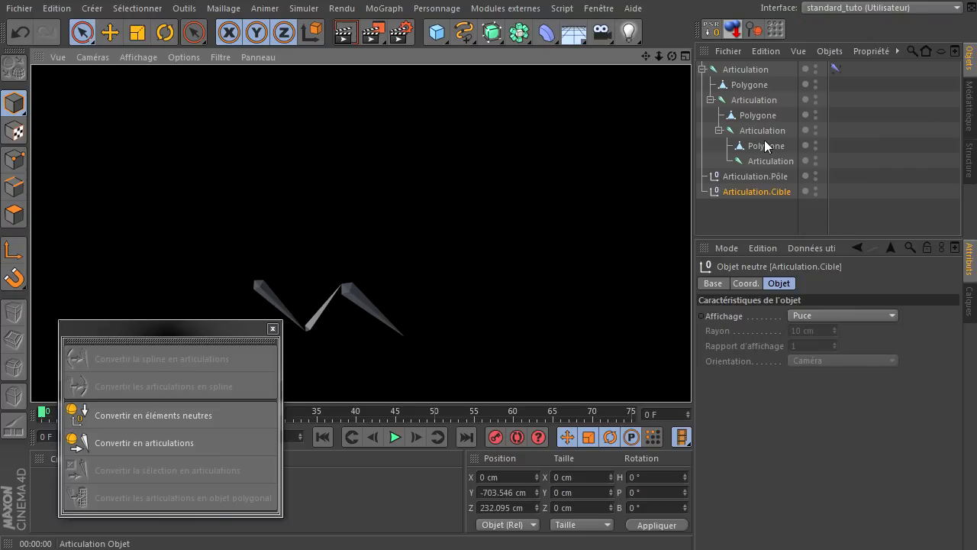
# - Deselect everything, frame the bone chain closer in the Perspective view, and render it
pyautogui.click(764, 221)
pyautogui.moveTo(646, 56); pyautogui.dragTo(691, 374)
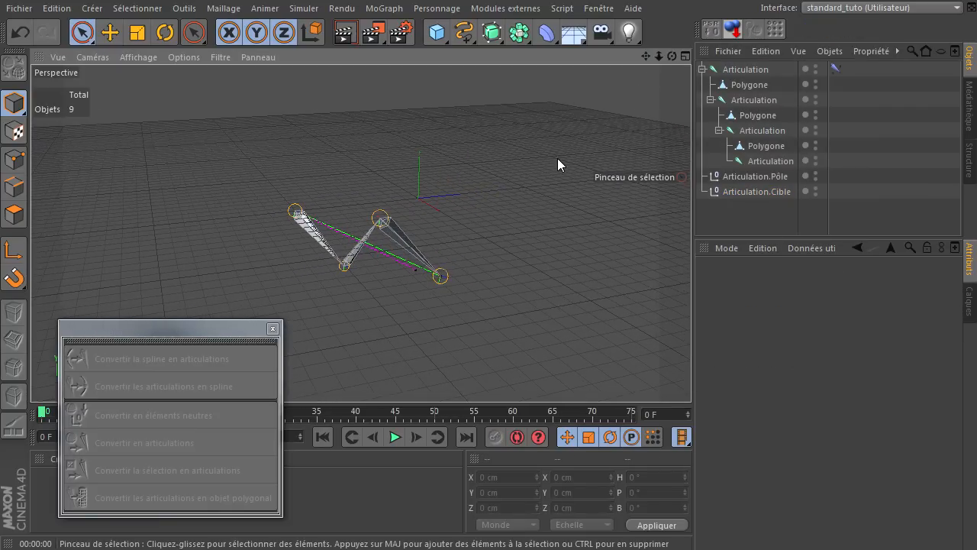
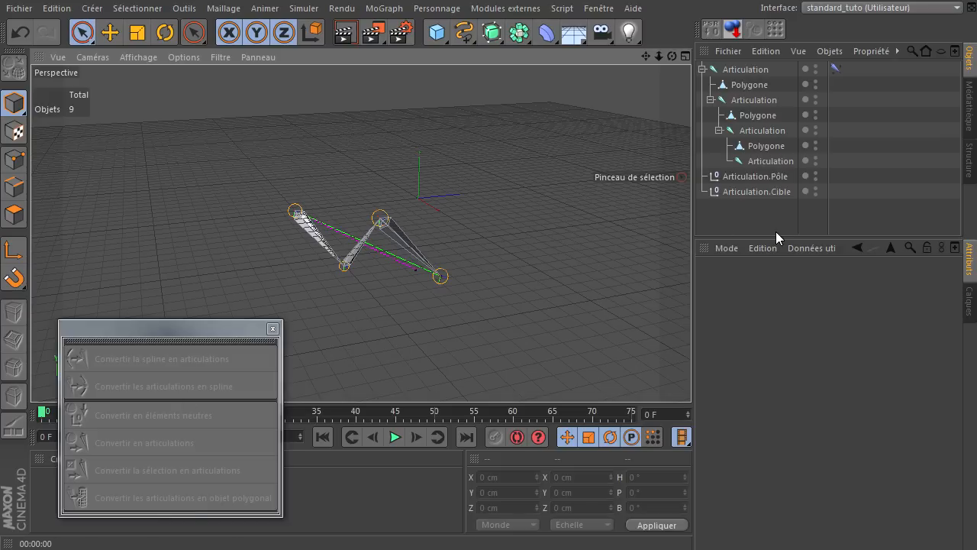
pyautogui.click(345, 32)
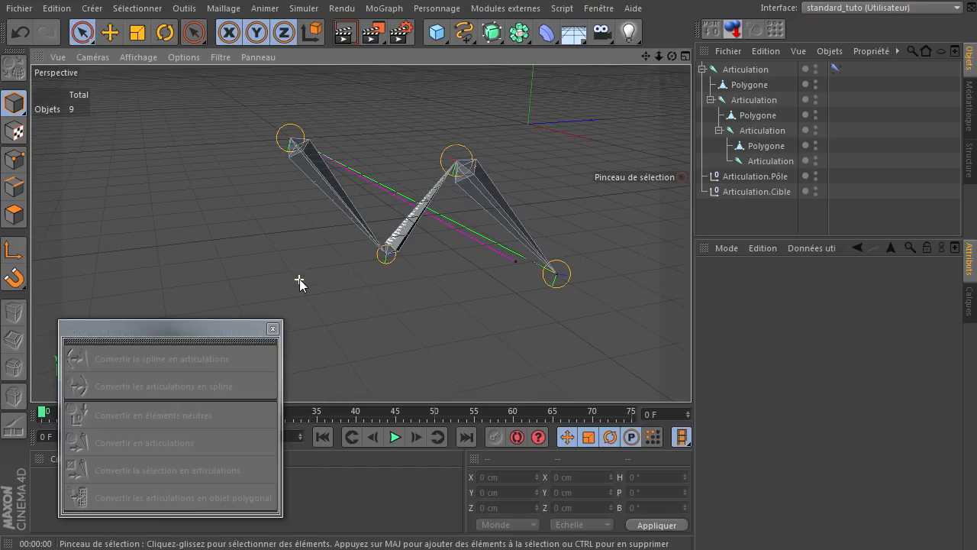
pyautogui.click(345, 33)
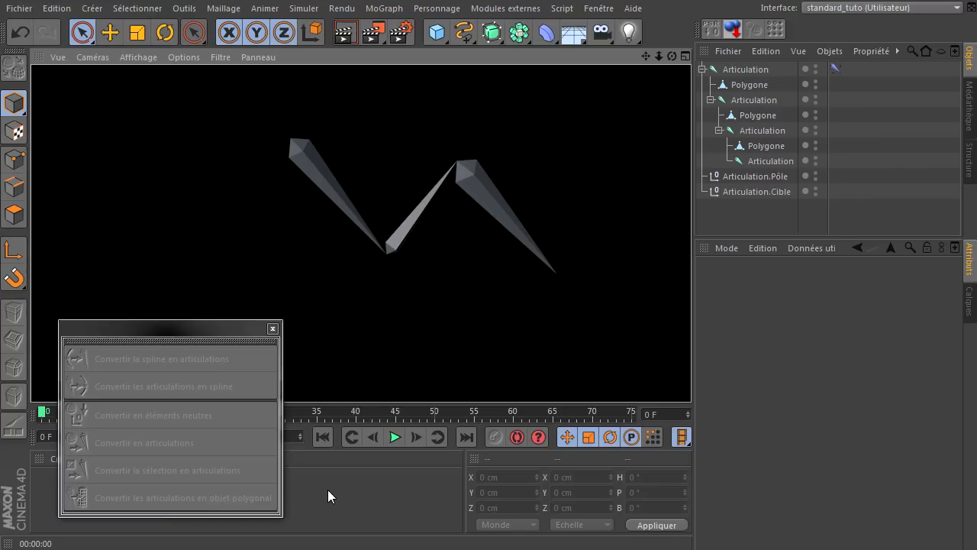
# - Close the floating conversion palette and look over the list of character Conversion commands
pyautogui.click(272, 328)
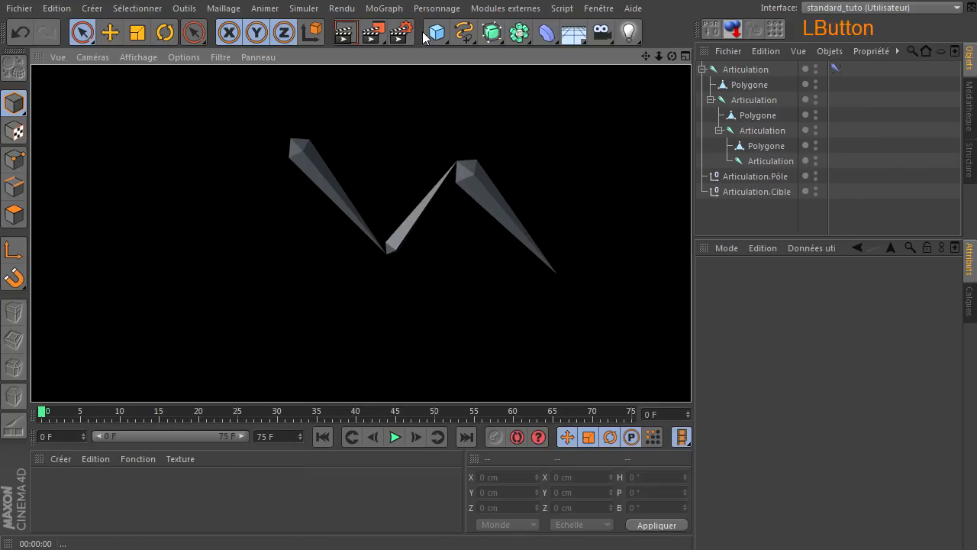
pyautogui.click(437, 9)
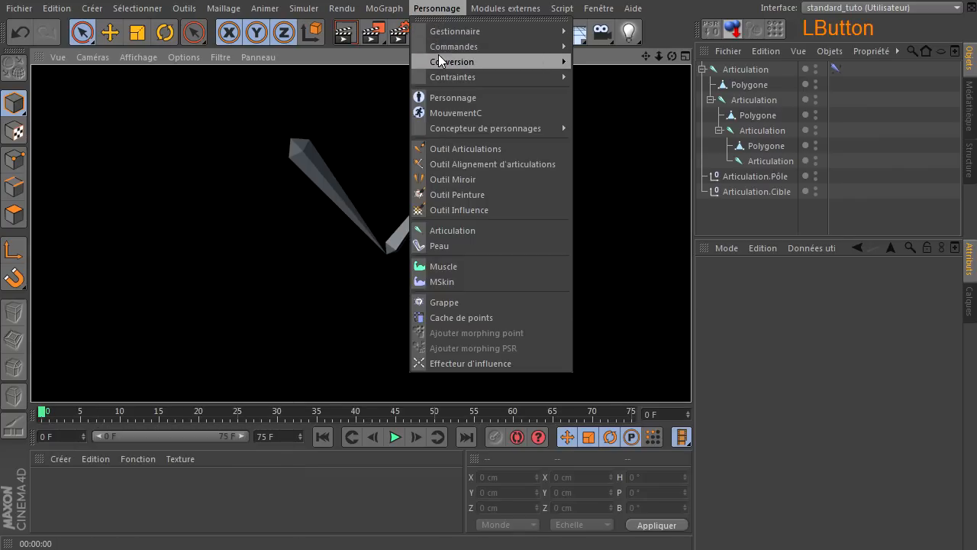
pyautogui.moveTo(440, 62)
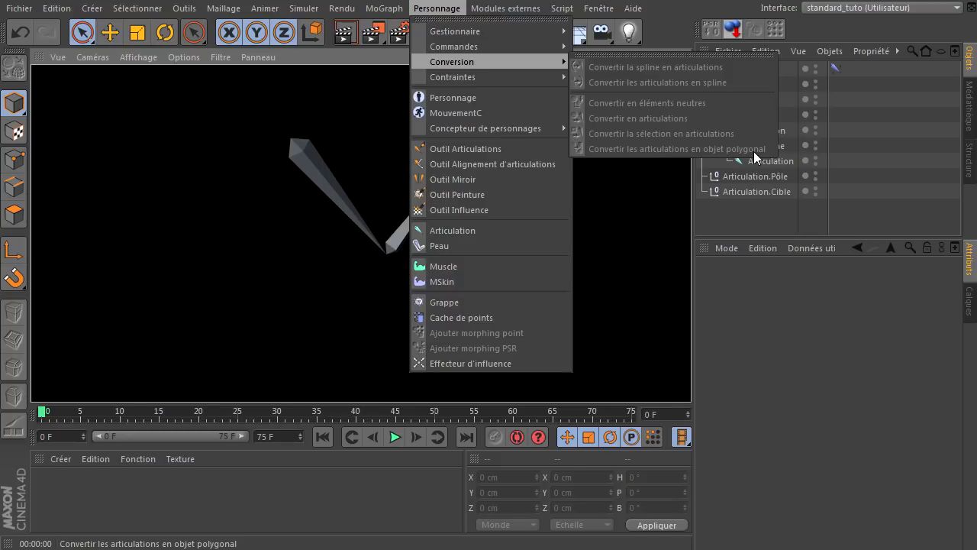
pyautogui.click(751, 229)
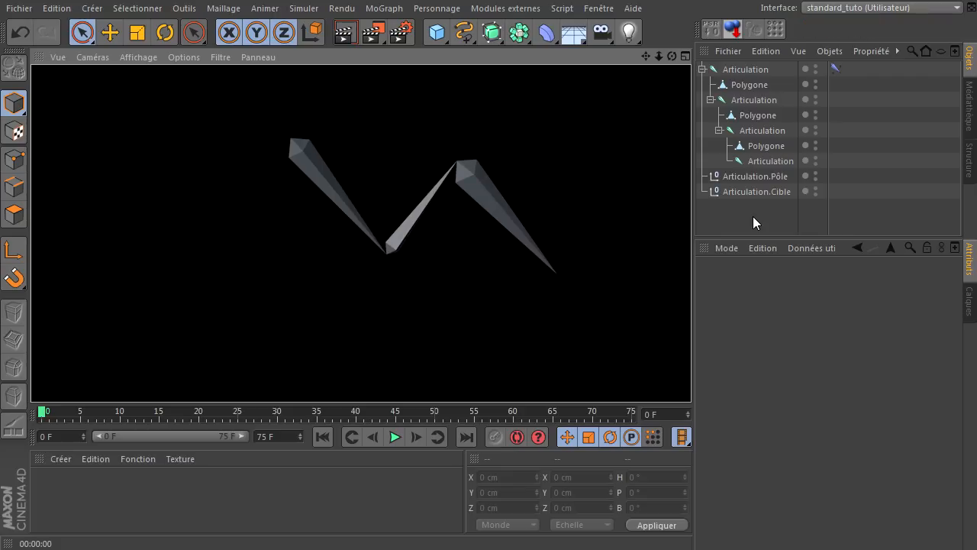